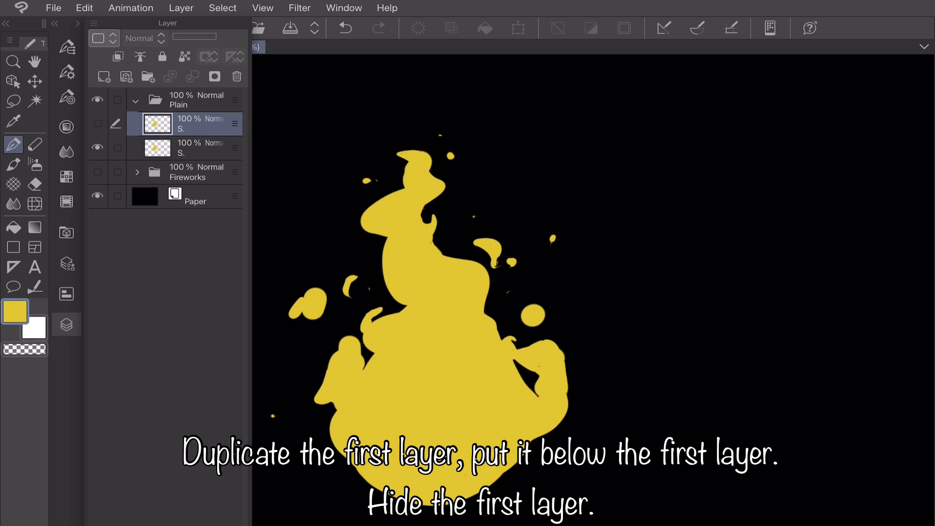
- Recolour the duplicate flame layer red using Hue/Saturation/Luminosity with Hue -43, Saturation 30 and Luminosity -16
{"action": "left_click", "coordinate": [195, 148]}
{"action": "left_click", "coordinate": [84, 8]}
{"action": "mouse_move", "coordinate": [167, 315]}
{"action": "left_click", "coordinate": [439, 331]}
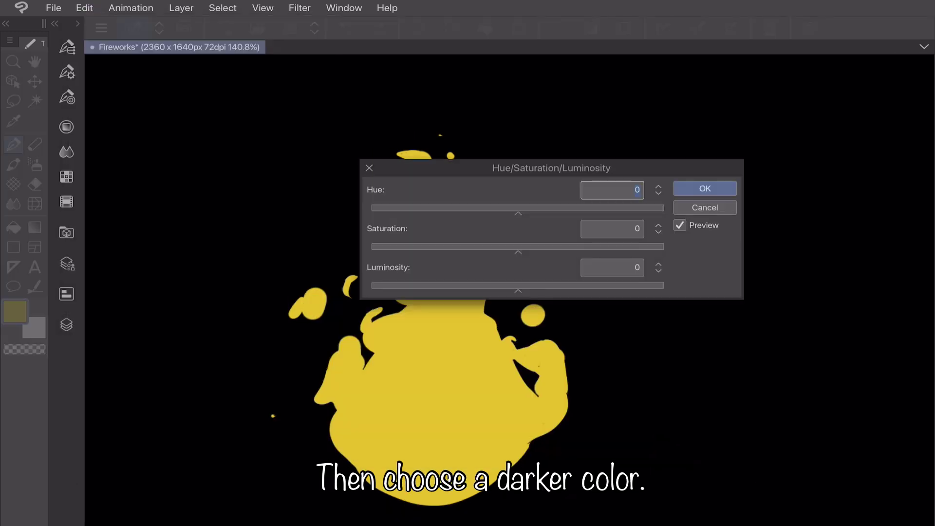
{"action": "left_click_drag", "start_coordinate": [518, 213], "coordinate": [463, 213]}
{"action": "left_click_drag", "start_coordinate": [519, 252], "coordinate": [558, 252]}
{"action": "left_click_drag", "start_coordinate": [519, 290], "coordinate": [498, 291]}
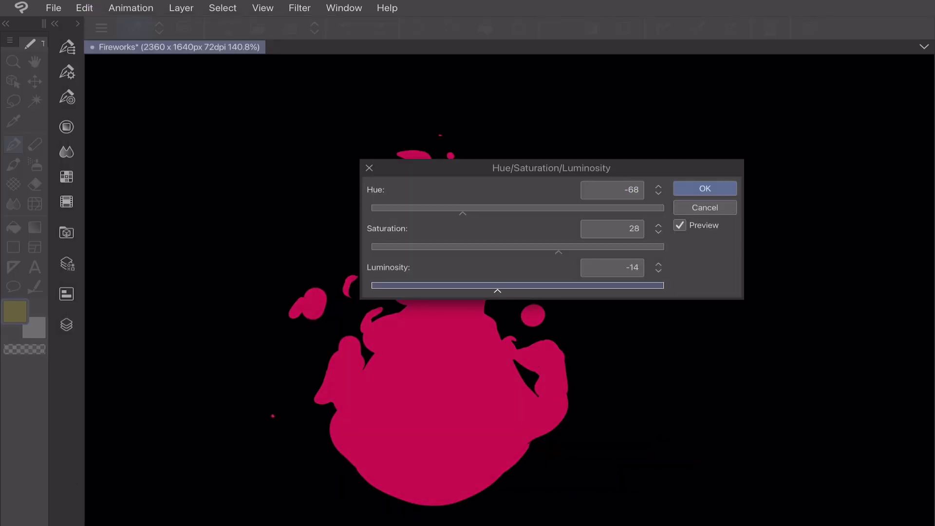
{"action": "left_click_drag", "start_coordinate": [463, 213], "coordinate": [487, 213]}
{"action": "left_click_drag", "start_coordinate": [559, 252], "coordinate": [562, 251]}
{"action": "left_click", "coordinate": [482, 213]}
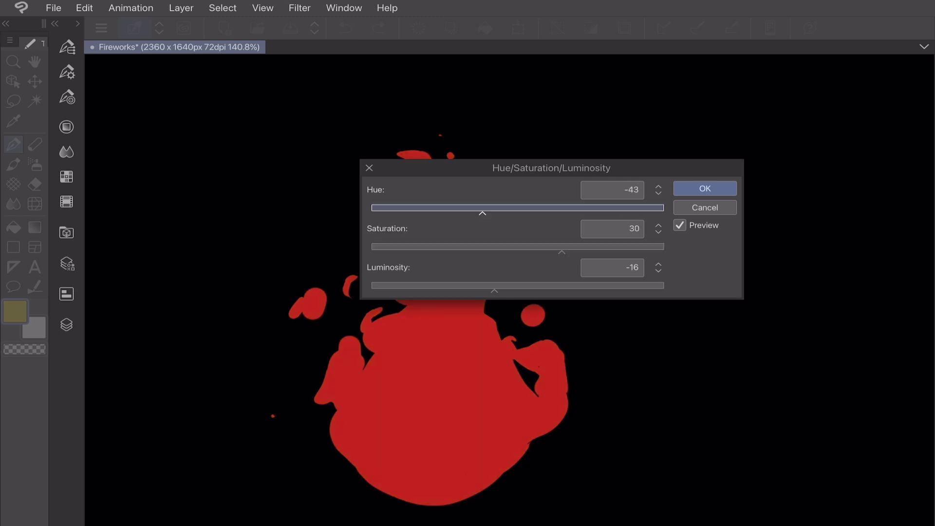
{"action": "key", "text": "Return"}
- Show the original yellow flame layer and apply a strong Gaussian blur to the red duplicate beneath it
{"action": "left_click", "coordinate": [67, 325]}
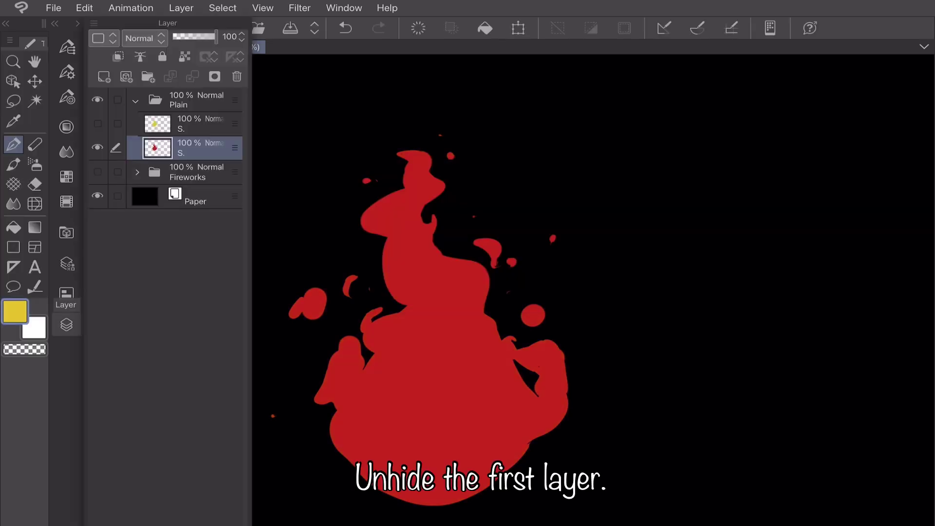
{"action": "left_click", "coordinate": [97, 124]}
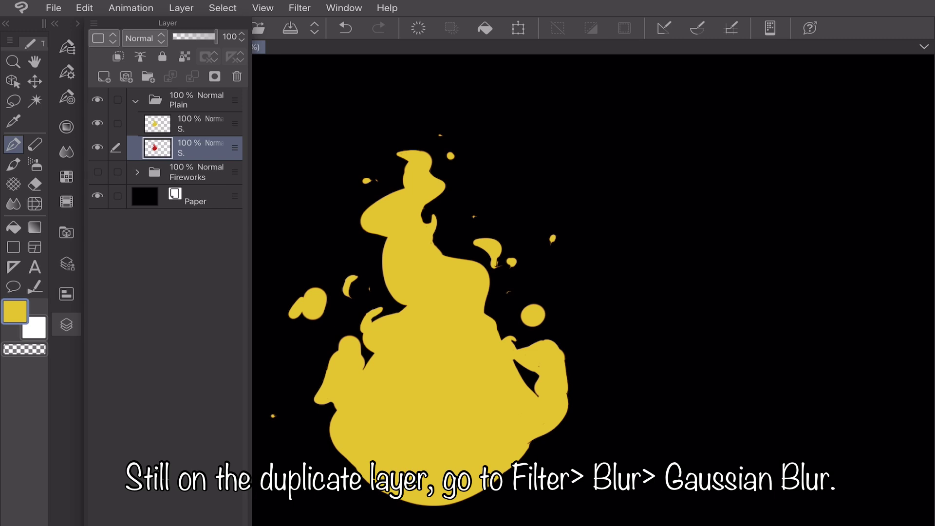
{"action": "left_click", "coordinate": [300, 8]}
{"action": "left_click", "coordinate": [321, 25]}
{"action": "left_click", "coordinate": [457, 60]}
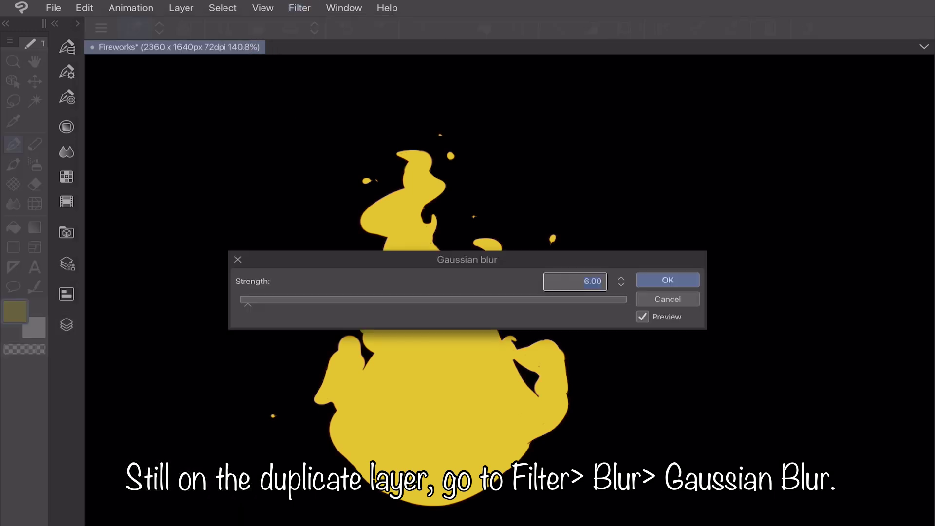
{"action": "left_click_drag", "start_coordinate": [248, 304], "coordinate": [428, 305]}
{"action": "key", "text": "Return"}
- Apply a Gaussian blur with strength 5.25 to the original yellow flame layer
{"action": "left_click", "coordinate": [300, 8]}
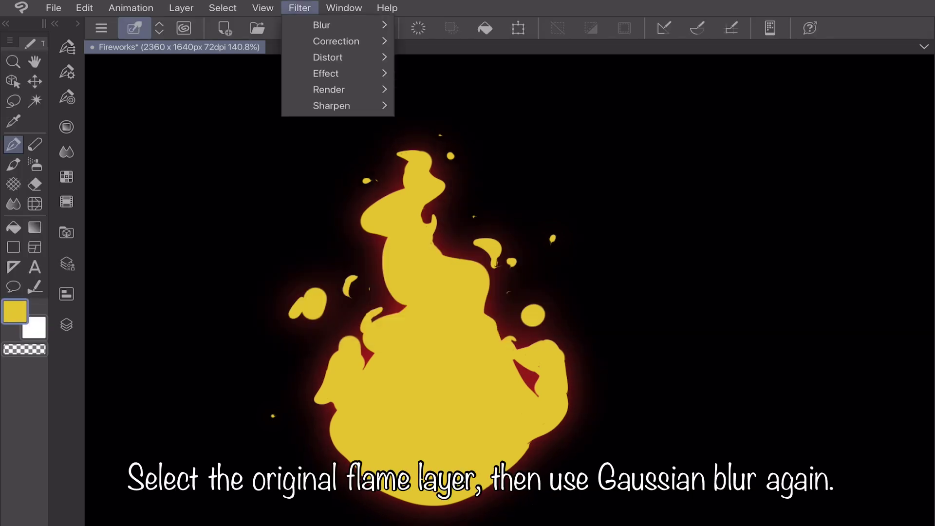
{"action": "mouse_move", "coordinate": [322, 25]}
{"action": "left_click", "coordinate": [456, 60]}
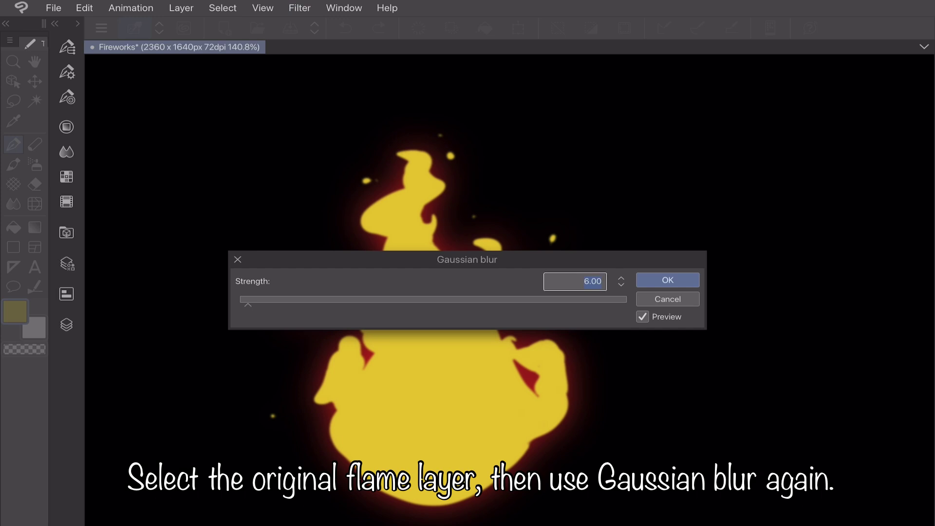
{"action": "left_click_drag", "start_coordinate": [248, 305], "coordinate": [247, 304]}
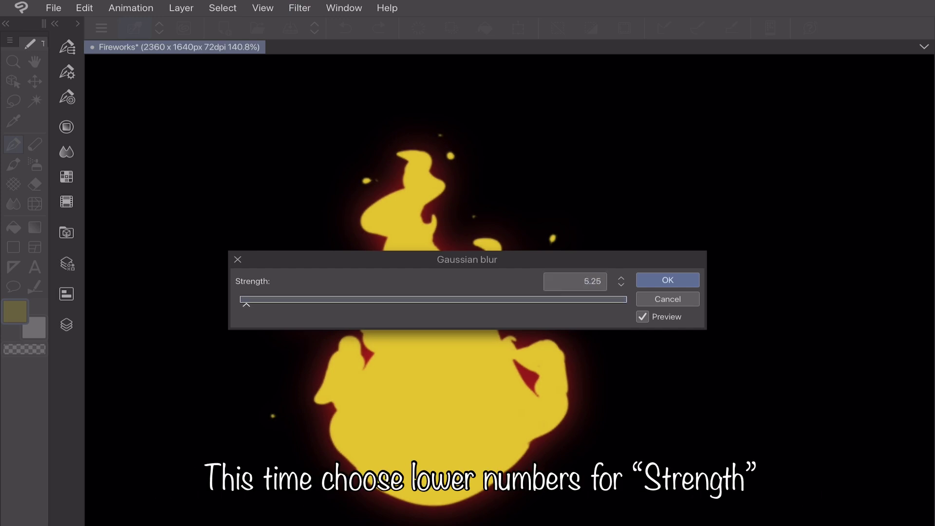
{"action": "key", "text": "Return"}
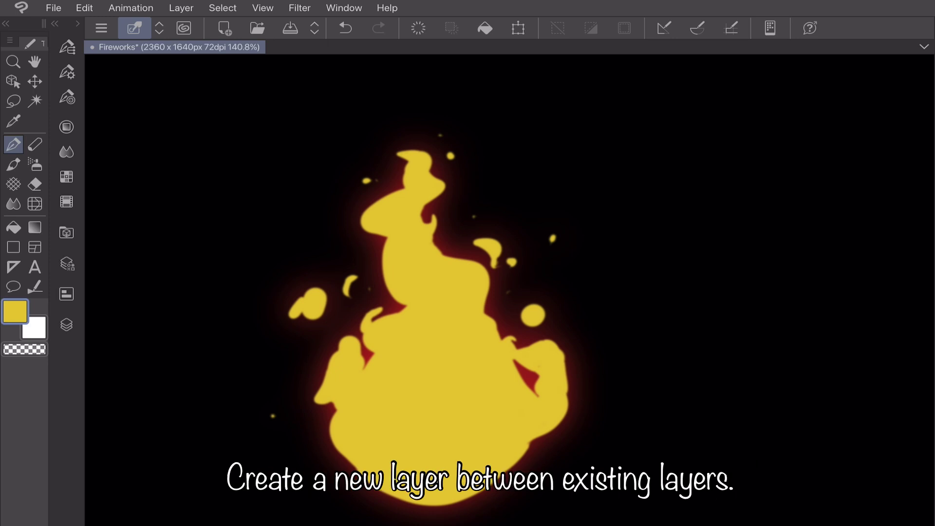
- Create a new layer between the yellow flame layer and the blurred red duplicate
{"action": "left_click", "coordinate": [66, 325]}
{"action": "left_click", "coordinate": [200, 148]}
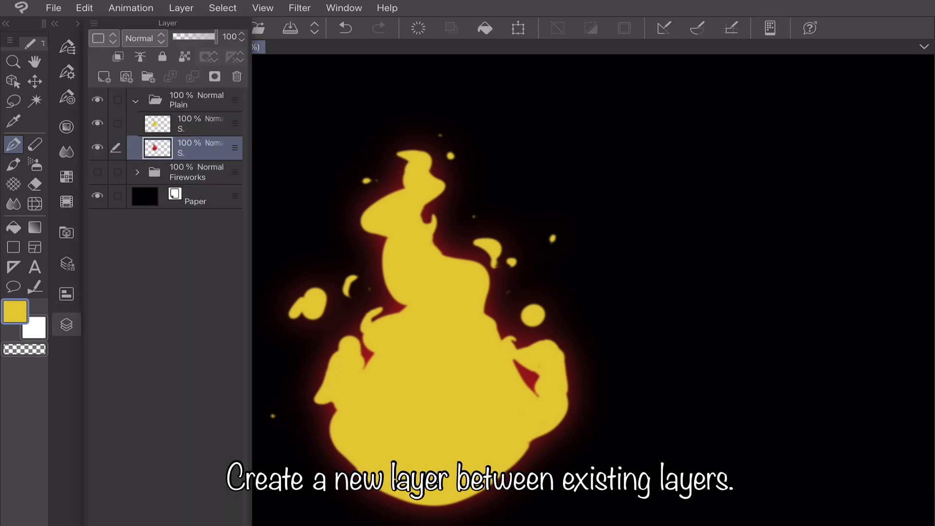
{"action": "key", "text": "ctrl+shift+n"}
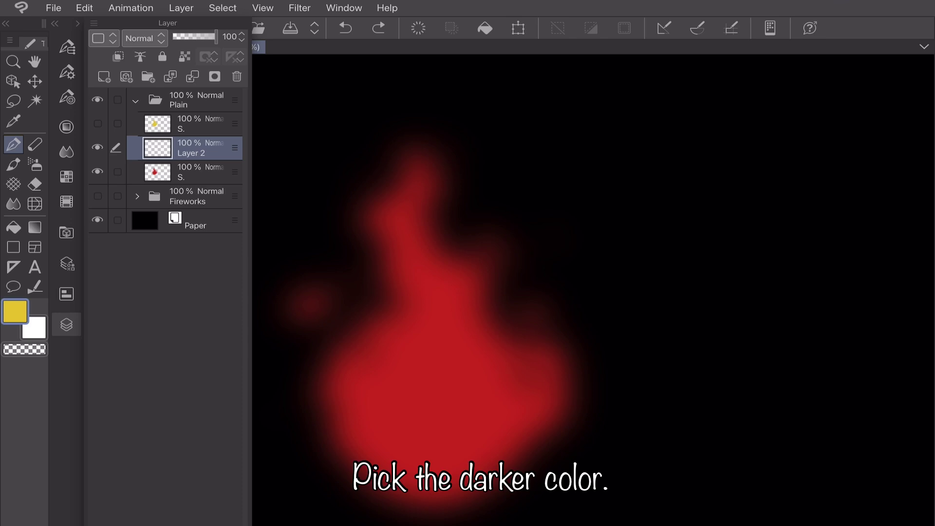
- Sample the red from the blurred flame and airbrush a faint glow around the flame on the new layer
{"action": "left_click", "coordinate": [451, 350]}
{"action": "left_click", "coordinate": [452, 350], "text": "alt"}
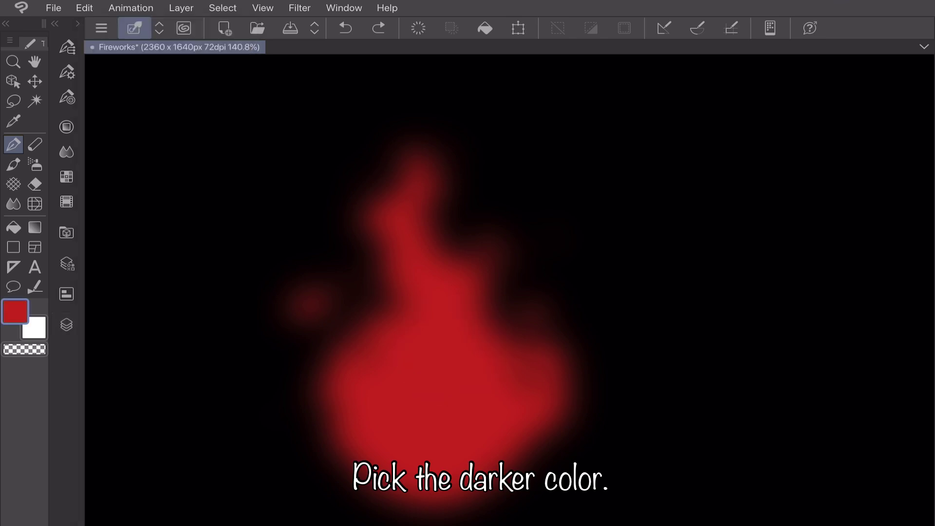
{"action": "left_click", "coordinate": [66, 324]}
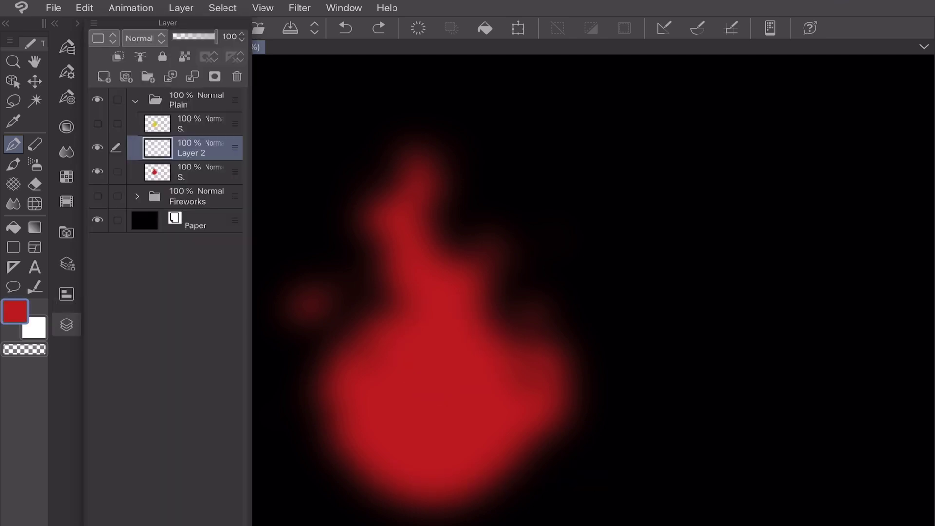
{"action": "key", "text": "b"}
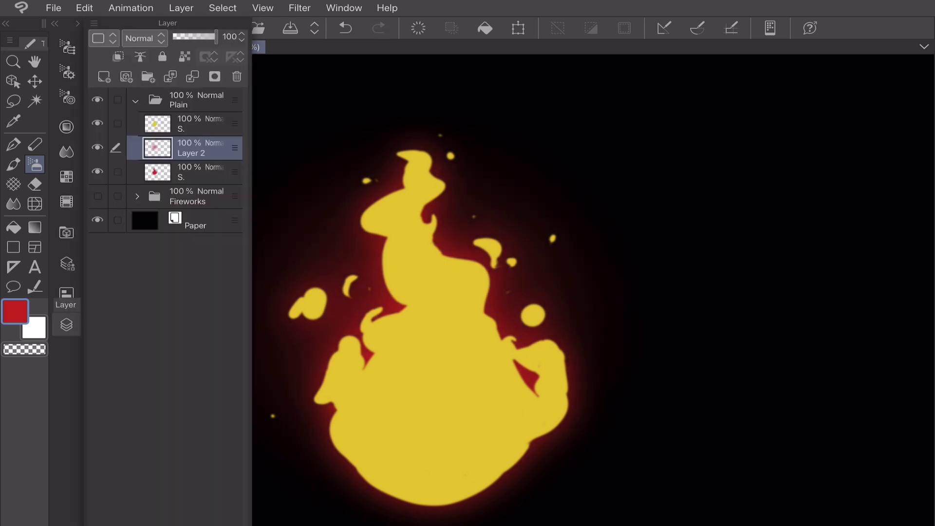
- On the yellow flame layer, erase soft holes inside the upper-left curl and the upper-right bulge with the Soft eraser
{"action": "left_click", "coordinate": [199, 121]}
{"action": "key", "text": "e"}
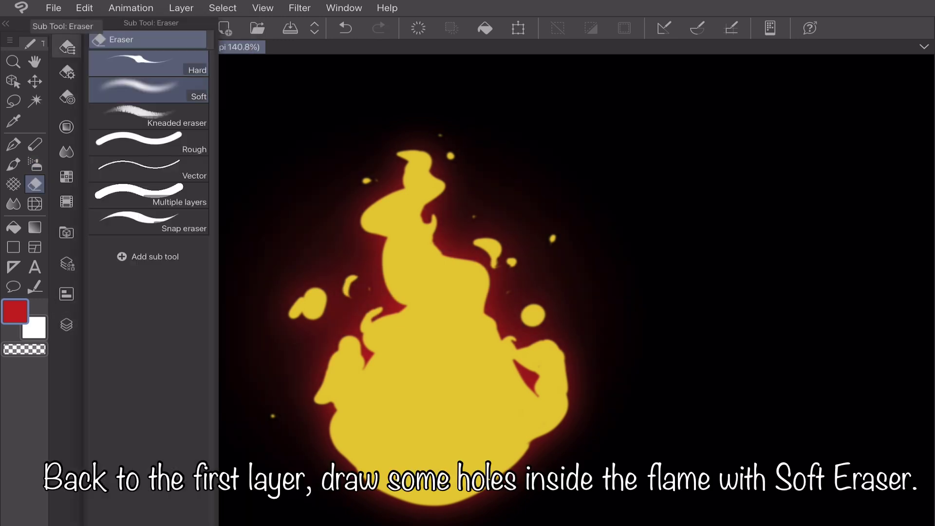
{"action": "left_click", "coordinate": [148, 89]}
{"action": "left_click", "coordinate": [67, 72]}
{"action": "left_click", "coordinate": [510, 318]}
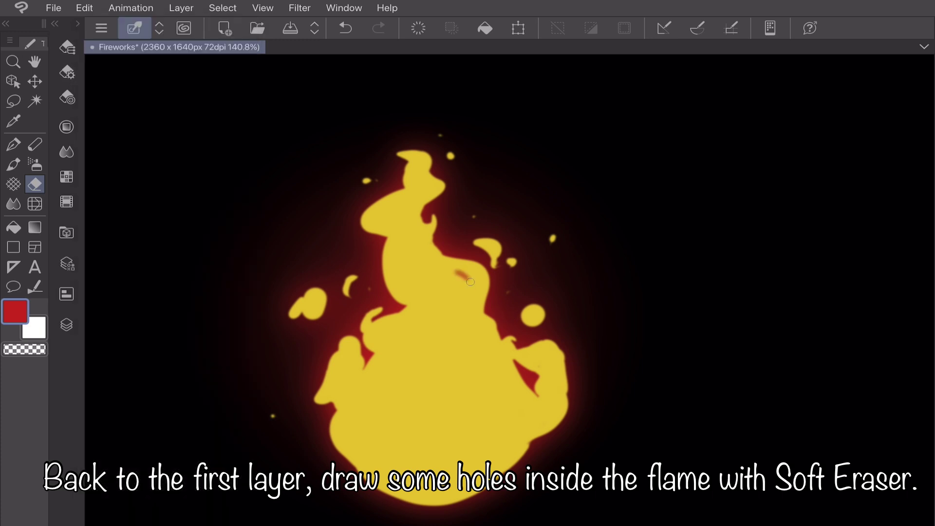
{"action": "left_click_drag", "start_coordinate": [463, 270], "coordinate": [477, 292]}
{"action": "left_click_drag", "start_coordinate": [370, 214], "coordinate": [384, 227]}
{"action": "left_click_drag", "start_coordinate": [475, 295], "coordinate": [477, 319]}
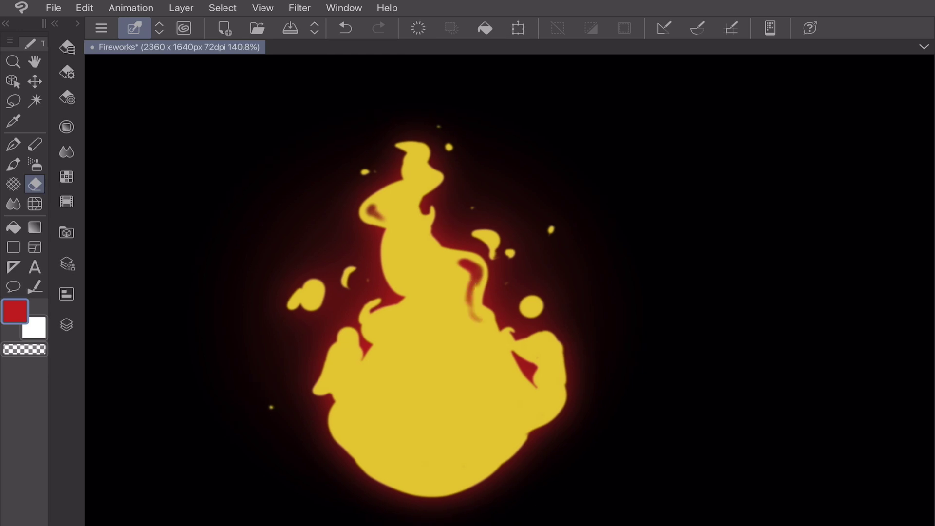
- Undo the unwanted eraser strokes and erase soft holes beside the flame's right-hand gap and along its lower-left edge
{"action": "key", "text": "ctrl+z"}
{"action": "left_click_drag", "start_coordinate": [548, 395], "coordinate": [536, 430]}
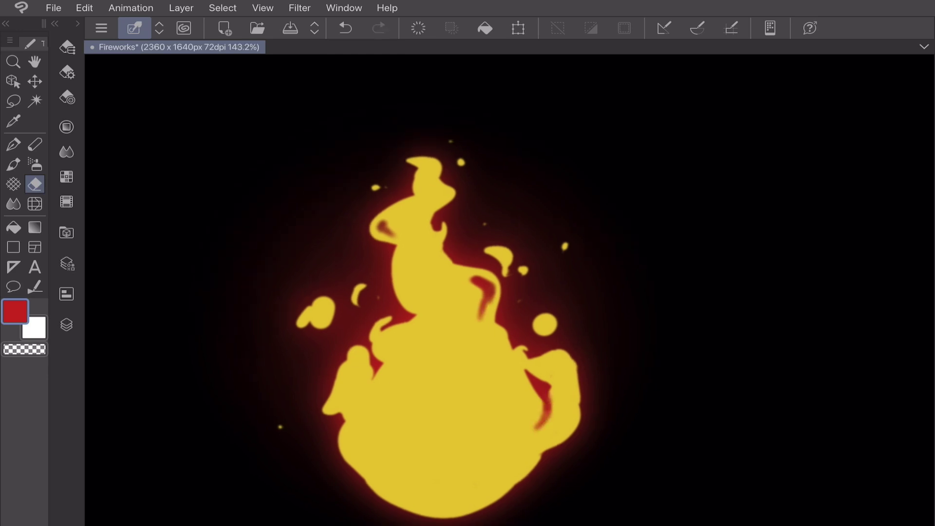
{"action": "mouse_move", "coordinate": [396, 338]}
{"action": "left_mouse_down"}
{"action": "mouse_move", "coordinate": [414, 359]}
{"action": "mouse_move", "coordinate": [393, 339]}
{"action": "mouse_move", "coordinate": [409, 329]}
{"action": "mouse_move", "coordinate": [386, 336]}
{"action": "left_mouse_up"}
{"action": "key", "text": "ctrl+z"}
{"action": "key", "text": "ctrl+z"}
{"action": "key", "text": "ctrl+z"}
{"action": "key", "text": "ctrl+z"}
{"action": "key", "text": "ctrl+z"}
{"action": "key", "text": "ctrl+z"}
{"action": "key", "text": "ctrl+z"}
{"action": "mouse_move", "coordinate": [361, 439]}
{"action": "left_mouse_down"}
{"action": "mouse_move", "coordinate": [388, 483]}
{"action": "mouse_move", "coordinate": [368, 456]}
{"action": "left_mouse_up"}
- Duplicate the blurred red flame layer to make the glow brighter
{"action": "left_click", "coordinate": [67, 325]}
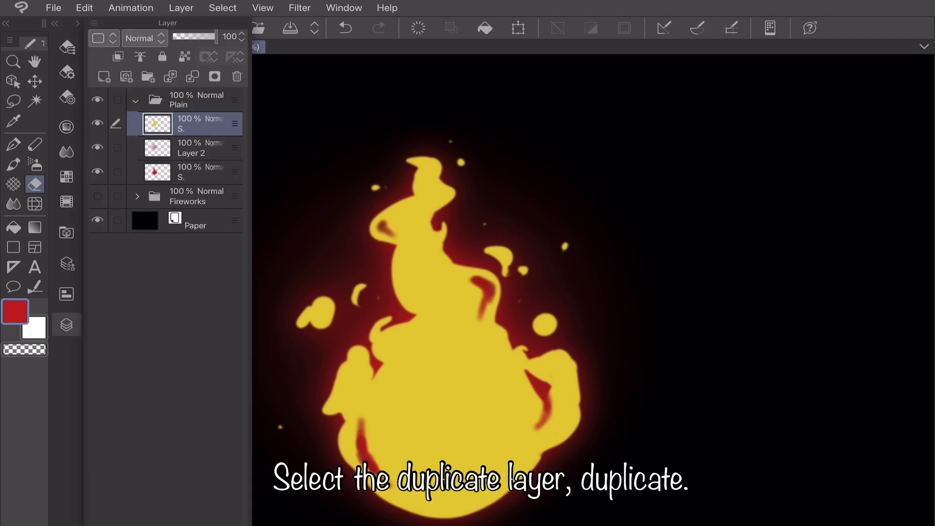
{"action": "left_click", "coordinate": [195, 148]}
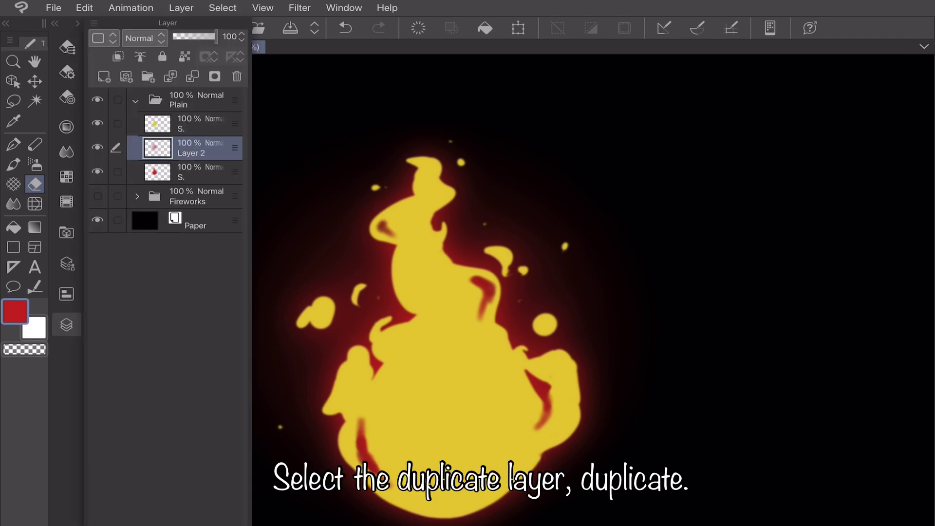
{"action": "left_click", "coordinate": [194, 172]}
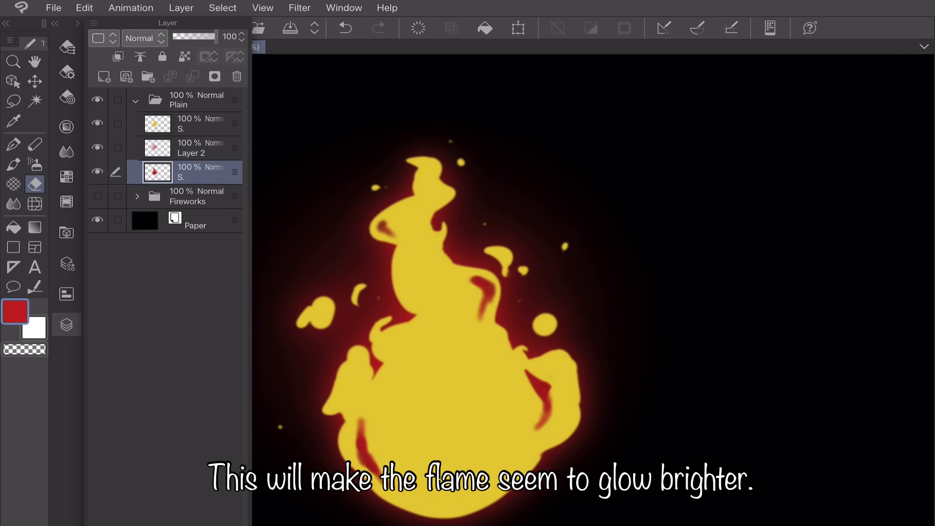
{"action": "right_click", "coordinate": [217, 175]}
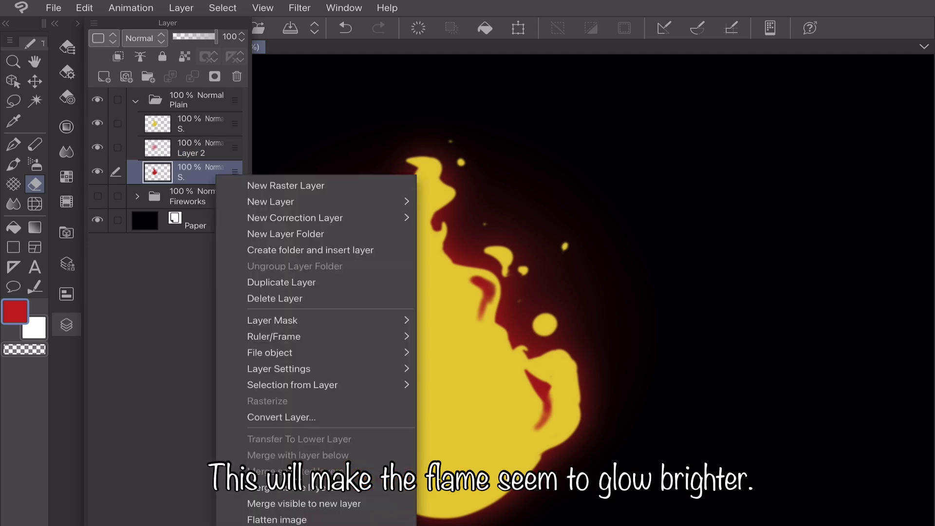
{"action": "left_click", "coordinate": [281, 283]}
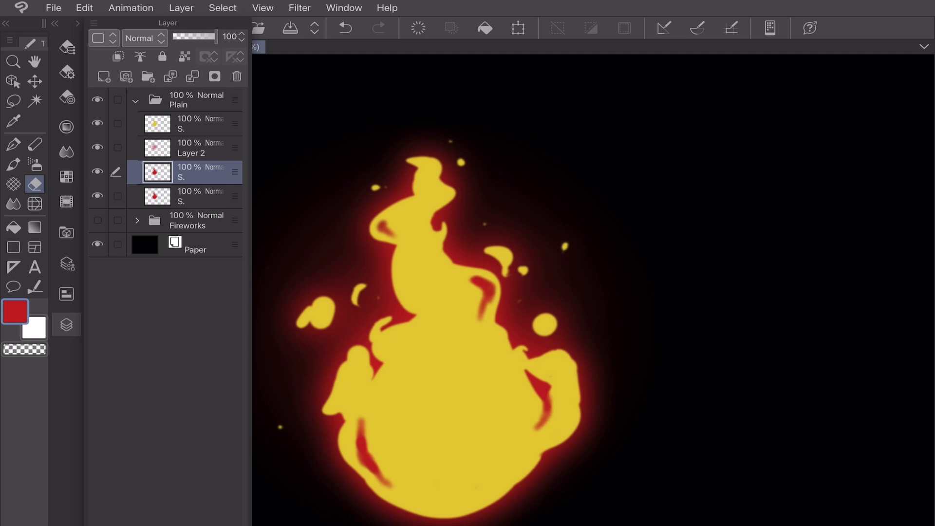
- Draw the left arc of an orange oval fire ring with tapered pen strokes on the black canvas
{"action": "mouse_move", "coordinate": [361, 90]}
{"action": "left_mouse_down"}
{"action": "mouse_move", "coordinate": [299, 163]}
{"action": "mouse_move", "coordinate": [484, 382]}
{"action": "left_mouse_up"}
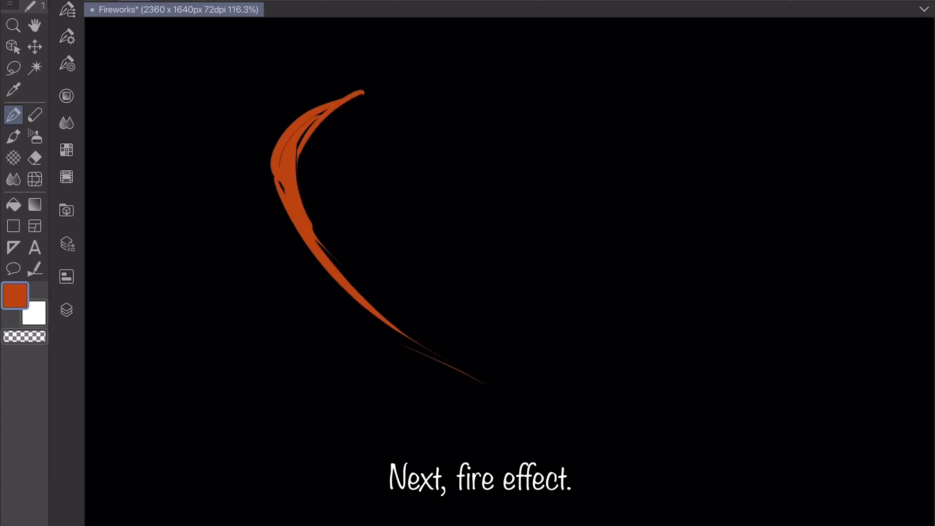
{"action": "left_click_drag", "start_coordinate": [282, 161], "coordinate": [370, 54]}
{"action": "left_click_drag", "start_coordinate": [426, 84], "coordinate": [297, 161]}
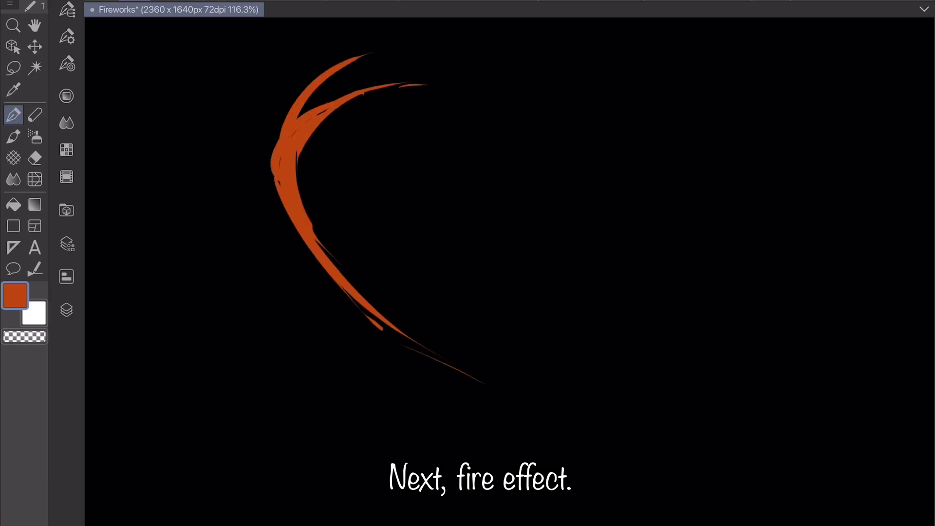
- Draw the ring's thick right arc and a separate outer arc at its upper right in orange
{"action": "left_click_drag", "start_coordinate": [665, 129], "coordinate": [774, 355]}
{"action": "left_click_drag", "start_coordinate": [770, 214], "coordinate": [829, 370]}
{"action": "left_click_drag", "start_coordinate": [832, 312], "coordinate": [661, 419]}
{"action": "left_click_drag", "start_coordinate": [573, 63], "coordinate": [721, 122]}
{"action": "mouse_move", "coordinate": [678, 83]}
{"action": "left_mouse_down"}
{"action": "mouse_move", "coordinate": [799, 195]}
{"action": "mouse_move", "coordinate": [814, 225]}
{"action": "left_mouse_up"}
- Extend the ring's left arc along the lower edge and add a crescent outside its left side
{"action": "left_click_drag", "start_coordinate": [304, 241], "coordinate": [530, 413]}
{"action": "left_click_drag", "start_coordinate": [386, 324], "coordinate": [586, 427]}
{"action": "left_click_drag", "start_coordinate": [241, 119], "coordinate": [260, 275]}
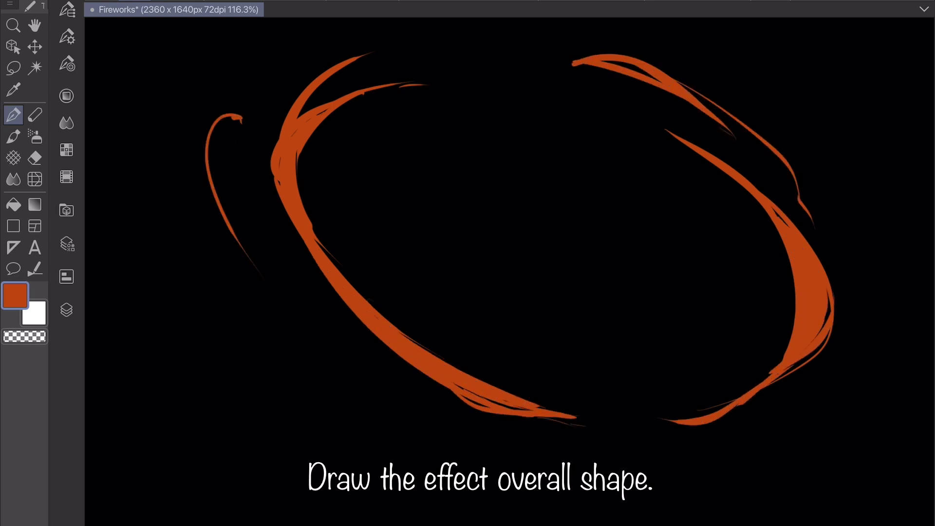
{"action": "mouse_move", "coordinate": [244, 119]}
{"action": "left_mouse_down"}
{"action": "mouse_move", "coordinate": [273, 273]}
{"action": "mouse_move", "coordinate": [207, 139]}
{"action": "left_mouse_up"}
{"action": "left_click_drag", "start_coordinate": [229, 205], "coordinate": [322, 292]}
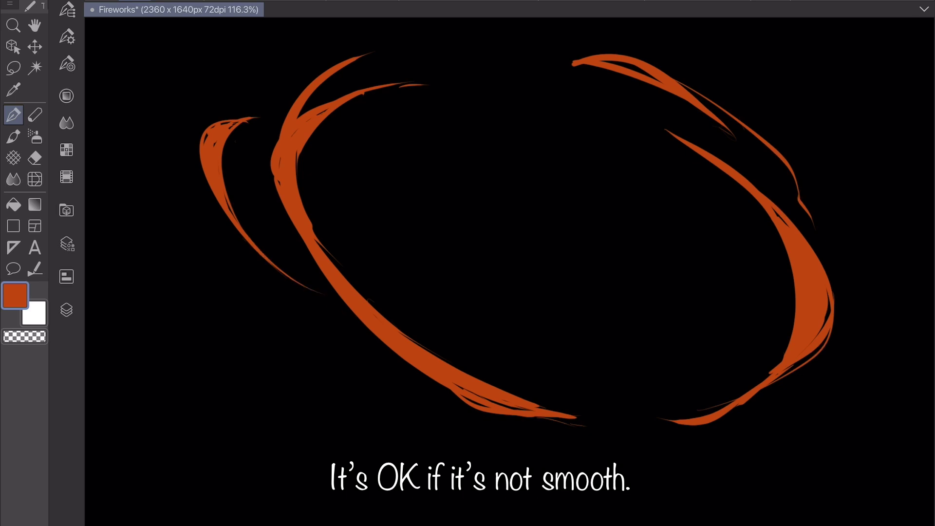
- Thicken the ring's left and lower-left arc with sweeping strokes and add short accents at the bottom and lower right
{"action": "left_click_drag", "start_coordinate": [292, 100], "coordinate": [312, 268]}
{"action": "key", "text": "ctrl+z"}
{"action": "key", "text": "ctrl+z"}
{"action": "mouse_move", "coordinate": [277, 117]}
{"action": "left_mouse_down"}
{"action": "mouse_move", "coordinate": [341, 273]}
{"action": "mouse_move", "coordinate": [543, 433]}
{"action": "left_mouse_up"}
{"action": "left_click_drag", "start_coordinate": [595, 445], "coordinate": [623, 446]}
{"action": "left_click_drag", "start_coordinate": [862, 347], "coordinate": [824, 388]}
{"action": "mouse_move", "coordinate": [273, 166]}
{"action": "left_mouse_down"}
{"action": "mouse_move", "coordinate": [541, 455]}
{"action": "mouse_move", "coordinate": [641, 467]}
{"action": "left_mouse_up"}
{"action": "left_click_drag", "start_coordinate": [309, 137], "coordinate": [378, 134]}
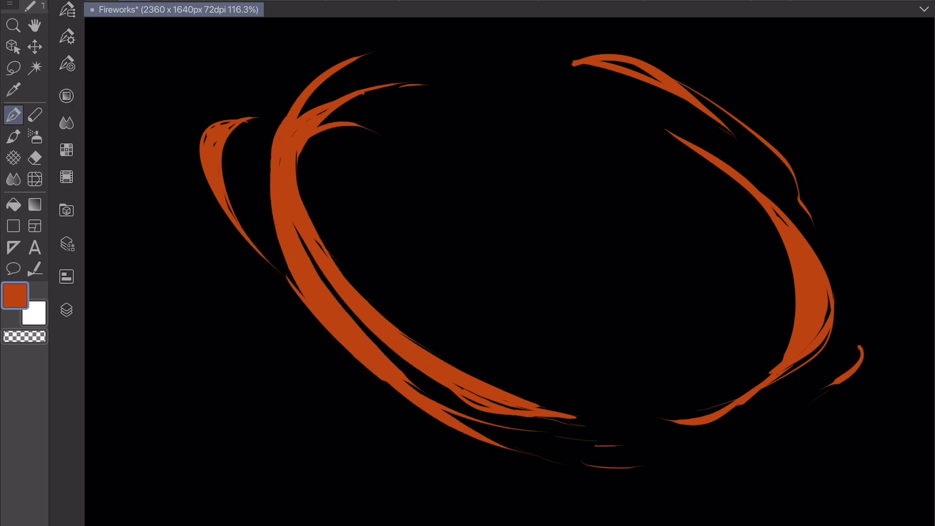
- Add a short wedge-shaped stroke at the ring's top gap and small flecks near the top and outside the right side
{"action": "left_click_drag", "start_coordinate": [444, 84], "coordinate": [494, 103]}
{"action": "key", "text": "ctrl+z"}
{"action": "left_click_drag", "start_coordinate": [444, 83], "coordinate": [541, 109]}
{"action": "left_click", "coordinate": [497, 72]}
{"action": "left_click", "coordinate": [512, 71]}
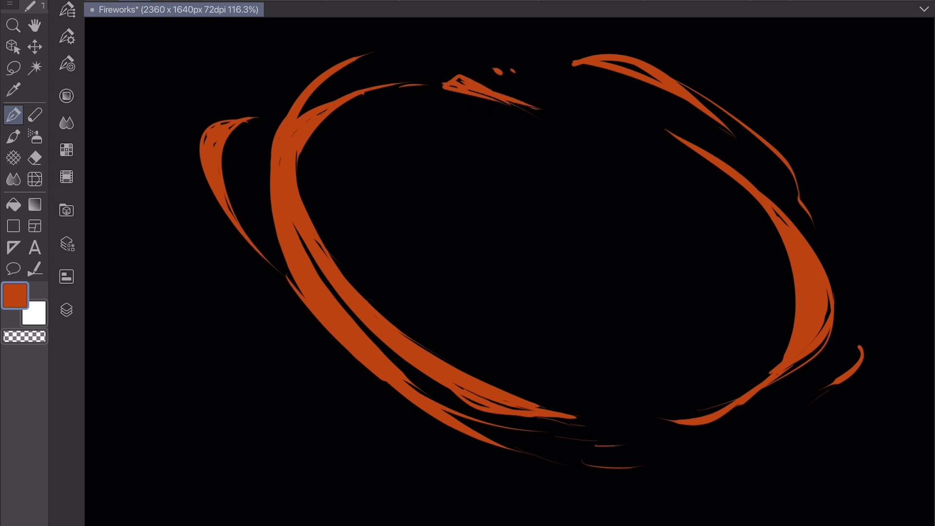
{"action": "left_click_drag", "start_coordinate": [487, 263], "coordinate": [445, 279]}
{"action": "left_click_drag", "start_coordinate": [772, 92], "coordinate": [786, 103]}
{"action": "left_click_drag", "start_coordinate": [847, 212], "coordinate": [852, 221]}
{"action": "left_click_drag", "start_coordinate": [195, 310], "coordinate": [551, 517]}
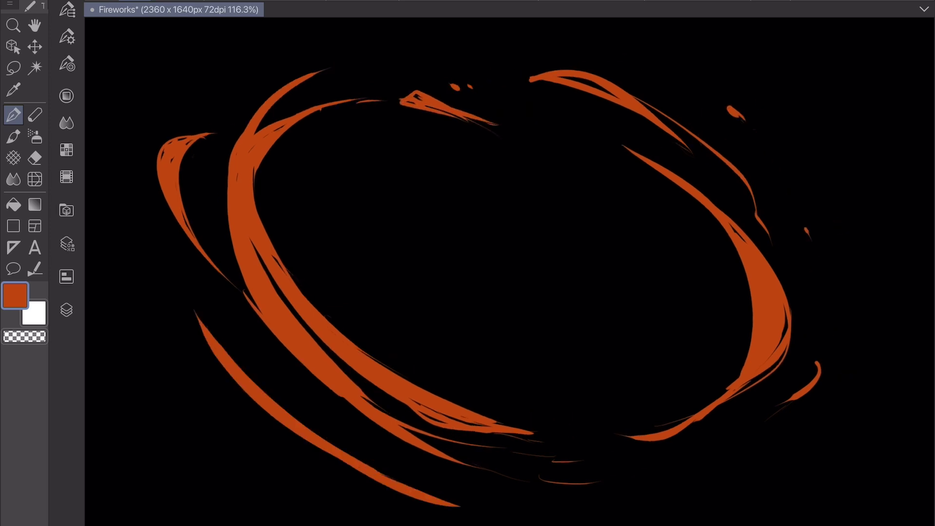
{"action": "left_click_drag", "start_coordinate": [380, 470], "coordinate": [612, 507]}
{"action": "left_click_drag", "start_coordinate": [775, 365], "coordinate": [517, 516]}
{"action": "key", "text": "ctrl+z"}
{"action": "key", "text": "ctrl+z"}
{"action": "key", "text": "ctrl+z"}
{"action": "key", "text": "ctrl+z"}
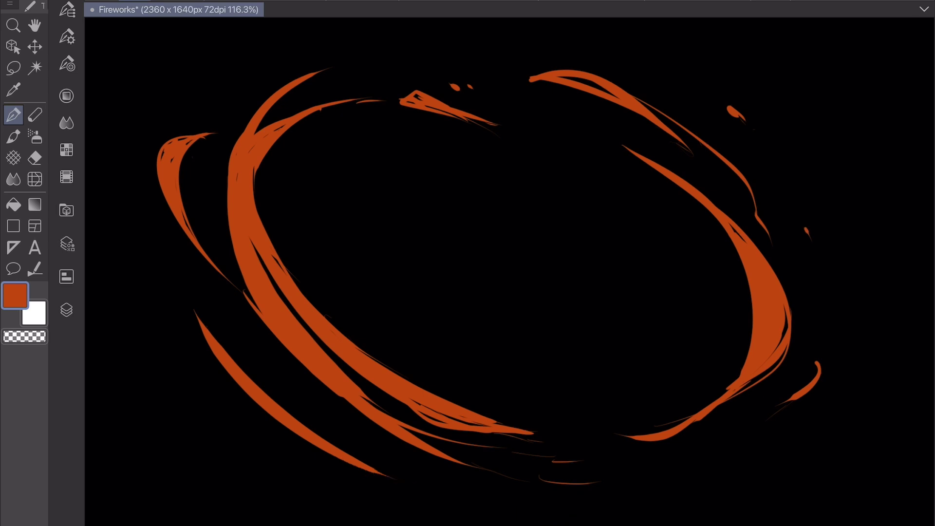
- Draw inner arcs along the ring's upper-left and right sides, sweeping the right one down to the bottom edge
{"action": "scroll", "coordinate": [510, 263], "scroll_direction": "up", "scroll_amount": 1}
{"action": "left_click_drag", "start_coordinate": [343, 142], "coordinate": [267, 282]}
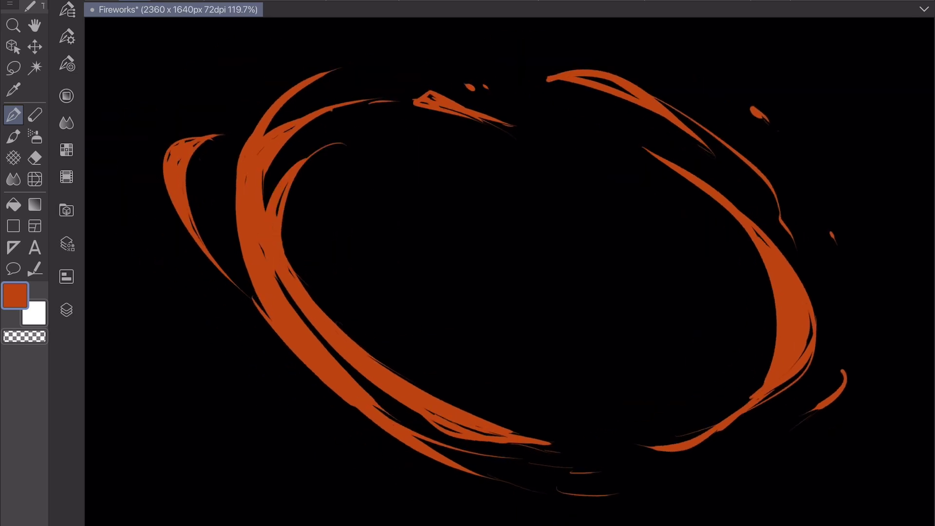
{"action": "left_click_drag", "start_coordinate": [409, 128], "coordinate": [321, 149]}
{"action": "left_click_drag", "start_coordinate": [684, 212], "coordinate": [561, 492]}
- Smudge the ring's upper-left arcs with the Finger tip blend tool, feathering their outer and inner edges
{"action": "key", "text": "j"}
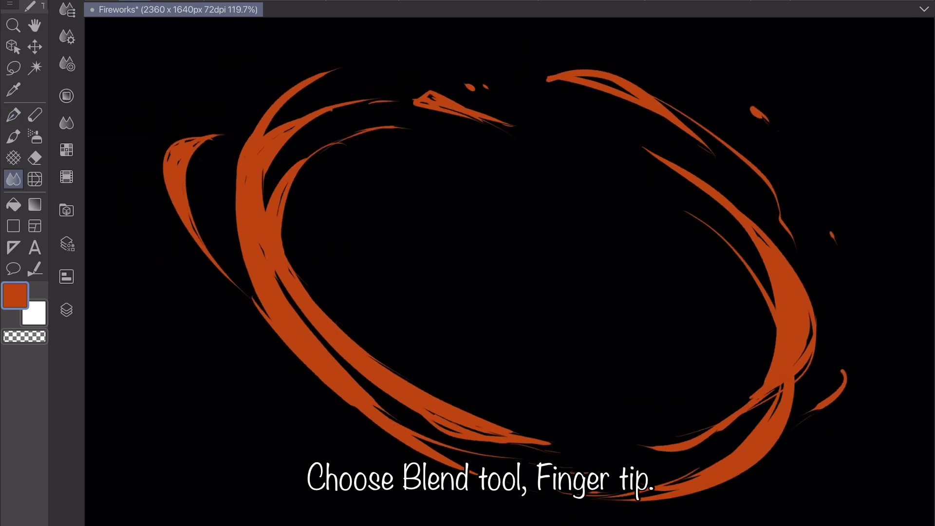
{"action": "left_click", "coordinate": [66, 10]}
{"action": "left_click", "coordinate": [148, 83]}
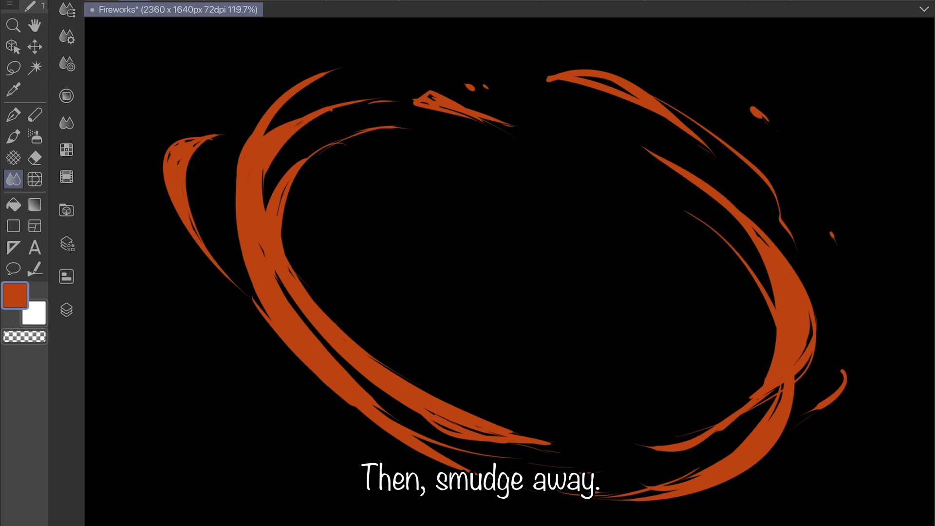
{"action": "mouse_move", "coordinate": [302, 112]}
{"action": "left_mouse_down"}
{"action": "mouse_move", "coordinate": [371, 97]}
{"action": "mouse_move", "coordinate": [277, 117]}
{"action": "mouse_move", "coordinate": [263, 254]}
{"action": "mouse_move", "coordinate": [243, 302]}
{"action": "left_mouse_up"}
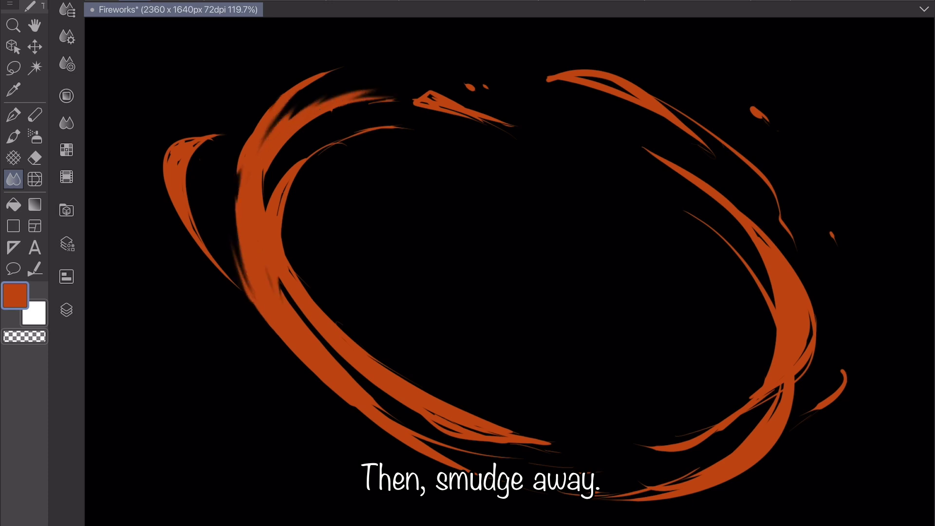
{"action": "left_click_drag", "start_coordinate": [292, 181], "coordinate": [370, 124]}
- Smudge the ring's lower-left arcs along their direction and soften the crescent outside its left side
{"action": "left_click_drag", "start_coordinate": [316, 253], "coordinate": [287, 341]}
{"action": "left_click_drag", "start_coordinate": [376, 399], "coordinate": [473, 462]}
{"action": "left_click_drag", "start_coordinate": [438, 429], "coordinate": [589, 452]}
{"action": "mouse_move", "coordinate": [331, 316]}
{"action": "left_mouse_down"}
{"action": "mouse_move", "coordinate": [405, 385]}
{"action": "mouse_move", "coordinate": [292, 278]}
{"action": "mouse_move", "coordinate": [277, 215]}
{"action": "left_mouse_up"}
{"action": "mouse_move", "coordinate": [170, 161]}
{"action": "left_mouse_down"}
{"action": "mouse_move", "coordinate": [243, 119]}
{"action": "mouse_move", "coordinate": [229, 283]}
{"action": "mouse_move", "coordinate": [263, 317]}
{"action": "left_mouse_up"}
- Smudge the ring's lower-right arcs, then soften and stretch the arc, wedge and fleck along its top
{"action": "mouse_move", "coordinate": [809, 326]}
{"action": "left_mouse_down"}
{"action": "mouse_move", "coordinate": [760, 400]}
{"action": "mouse_move", "coordinate": [712, 439]}
{"action": "left_mouse_up"}
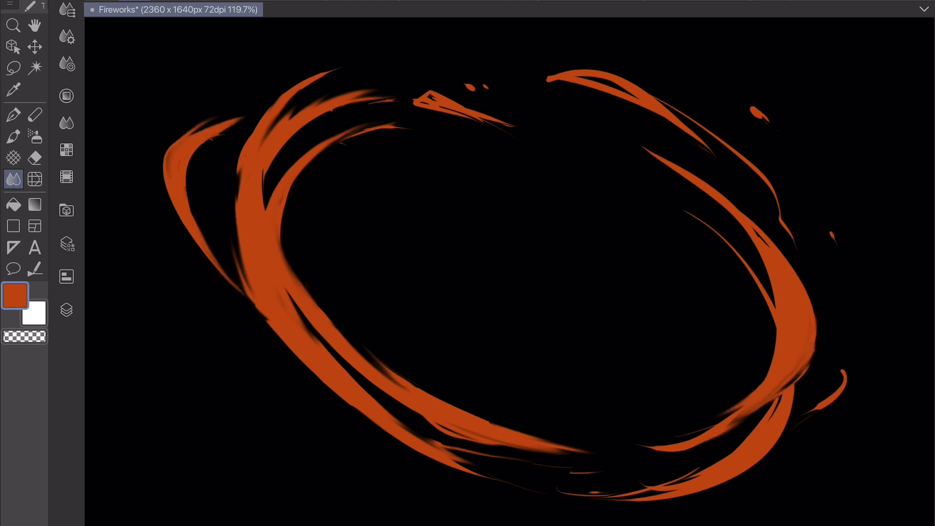
{"action": "left_click_drag", "start_coordinate": [635, 497], "coordinate": [702, 480]}
{"action": "mouse_move", "coordinate": [580, 80]}
{"action": "left_mouse_down"}
{"action": "mouse_move", "coordinate": [706, 141]}
{"action": "mouse_move", "coordinate": [721, 160]}
{"action": "left_mouse_up"}
{"action": "left_click_drag", "start_coordinate": [585, 76], "coordinate": [489, 77]}
{"action": "mouse_move", "coordinate": [419, 100]}
{"action": "left_mouse_down"}
{"action": "mouse_move", "coordinate": [506, 124]}
{"action": "mouse_move", "coordinate": [565, 157]}
{"action": "left_mouse_up"}
{"action": "left_click_drag", "start_coordinate": [470, 88], "coordinate": [454, 77]}
- Smudge the flecks and arcs on the ring's right side and streak its lower-left outer edge toward the crescent
{"action": "left_click_drag", "start_coordinate": [754, 111], "coordinate": [785, 153]}
{"action": "left_click_drag", "start_coordinate": [782, 222], "coordinate": [809, 279]}
{"action": "left_click_drag", "start_coordinate": [720, 214], "coordinate": [780, 256]}
{"action": "left_click_drag", "start_coordinate": [767, 266], "coordinate": [774, 341]}
{"action": "mouse_move", "coordinate": [835, 395]}
{"action": "left_mouse_down"}
{"action": "mouse_move", "coordinate": [774, 441]}
{"action": "mouse_move", "coordinate": [811, 390]}
{"action": "left_mouse_up"}
{"action": "mouse_move", "coordinate": [336, 393]}
{"action": "left_mouse_down"}
{"action": "mouse_move", "coordinate": [268, 343]}
{"action": "mouse_move", "coordinate": [234, 304]}
{"action": "left_mouse_up"}
{"action": "left_click_drag", "start_coordinate": [249, 306], "coordinate": [196, 224]}
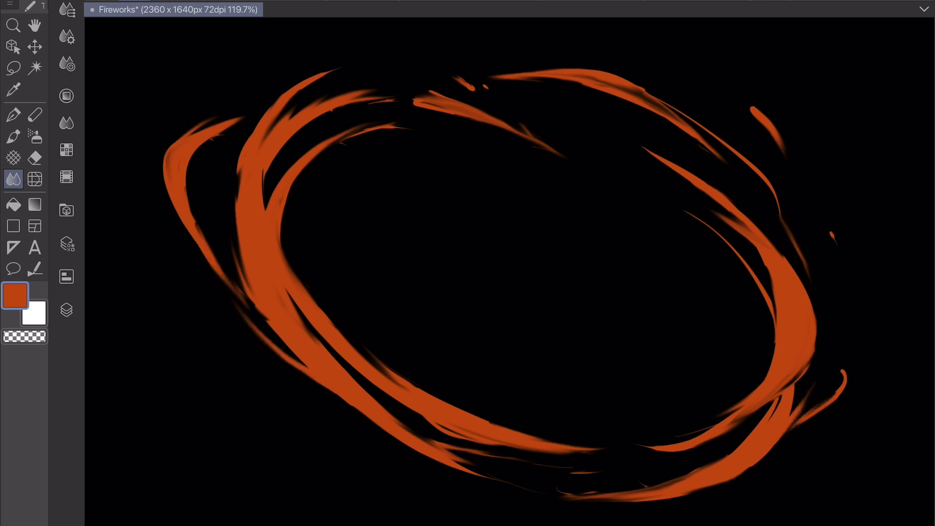
- Add a new layer above the Sketch layer and name it Light
{"action": "left_click", "coordinate": [67, 310]}
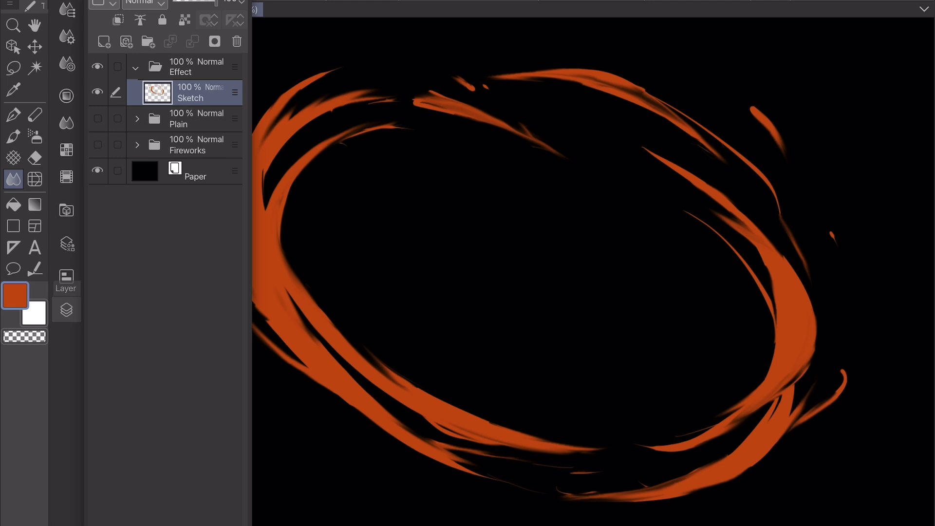
{"action": "left_click", "coordinate": [104, 42]}
{"action": "double_click", "coordinate": [191, 98]}
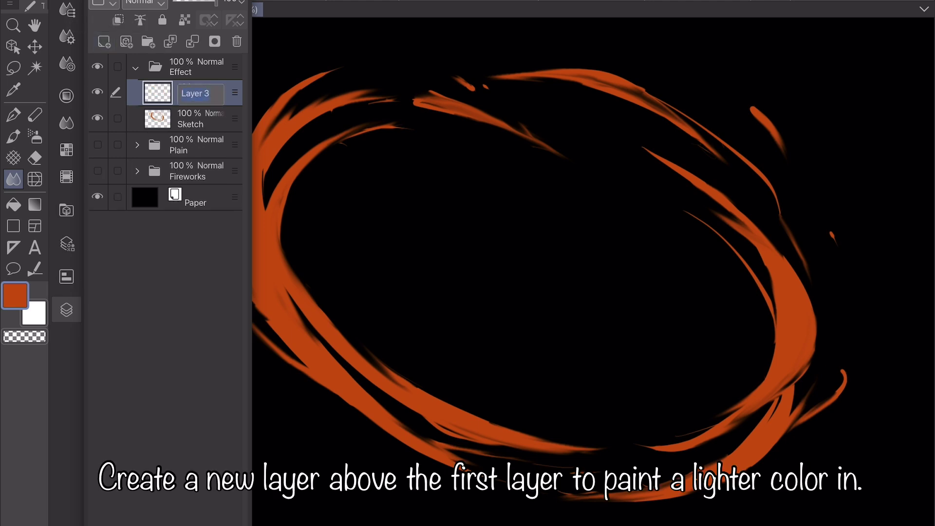
{"action": "left_click", "coordinate": [66, 310]}
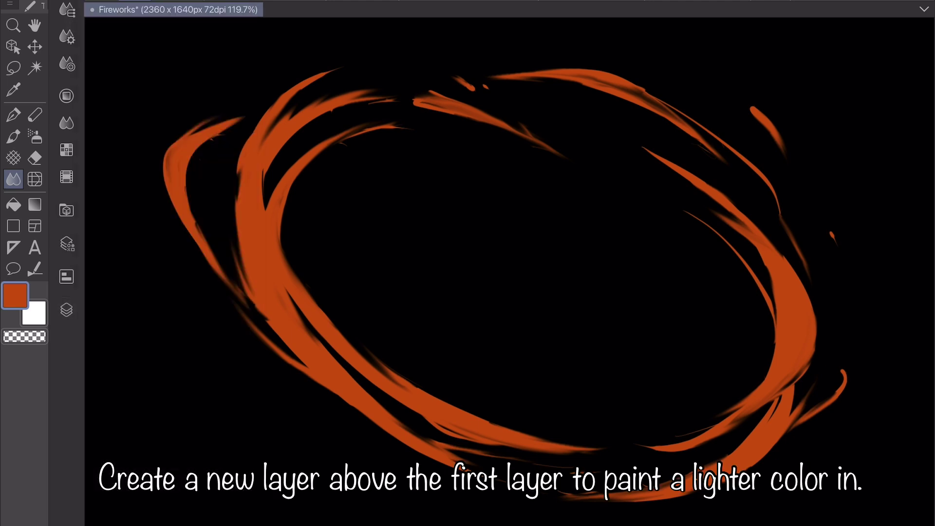
- Set the drawing colour to golden yellow, CD9D0A
{"action": "left_click", "coordinate": [14, 295]}
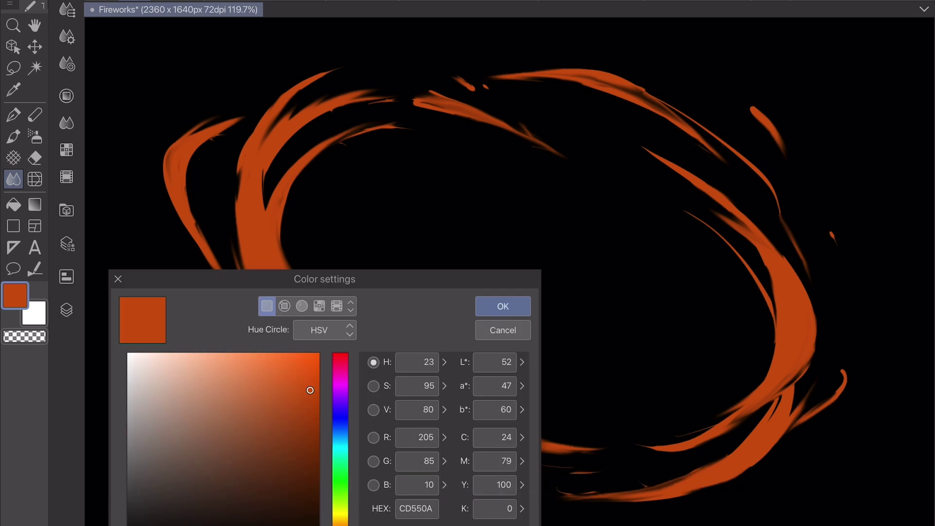
{"action": "left_click_drag", "start_coordinate": [340, 525], "coordinate": [340, 520]}
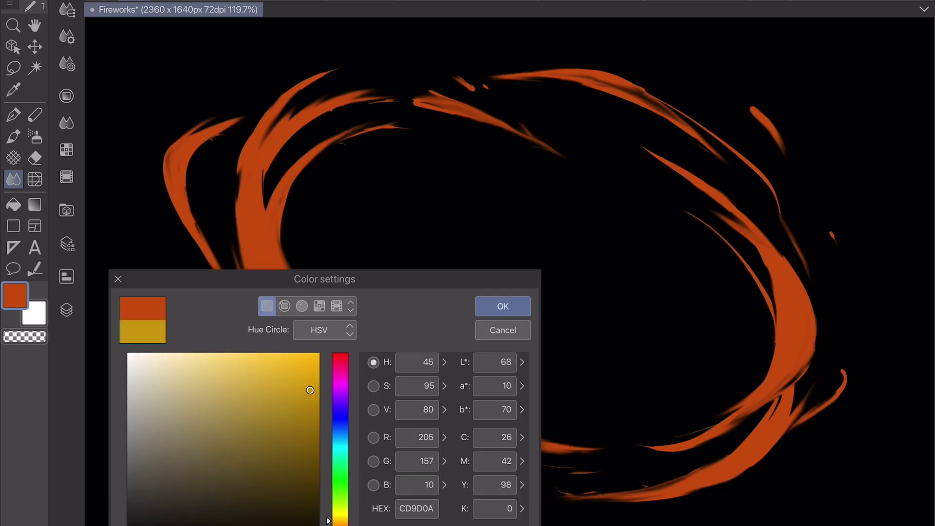
{"action": "key", "text": "Return"}
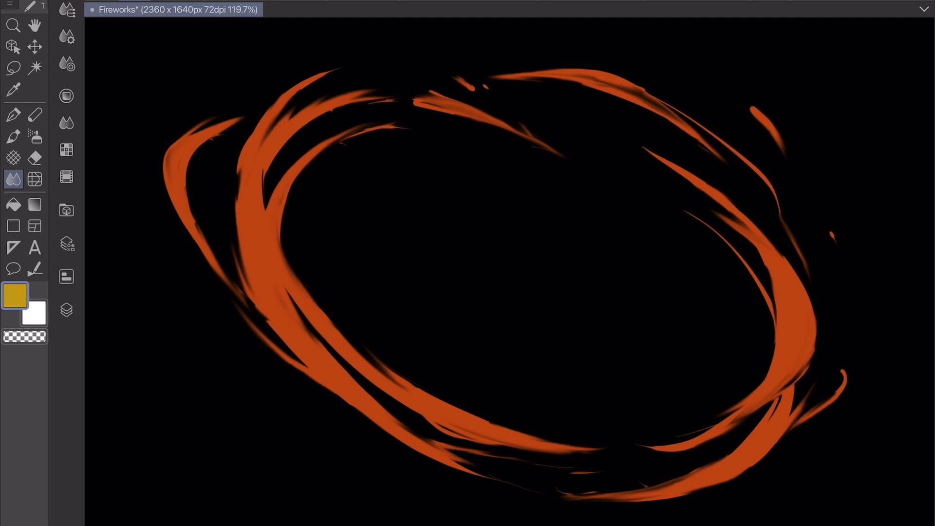
- Paint yellow pen highlights down the ring's left and lower-left arcs and inside the outer left crescent
{"action": "key", "text": "b"}
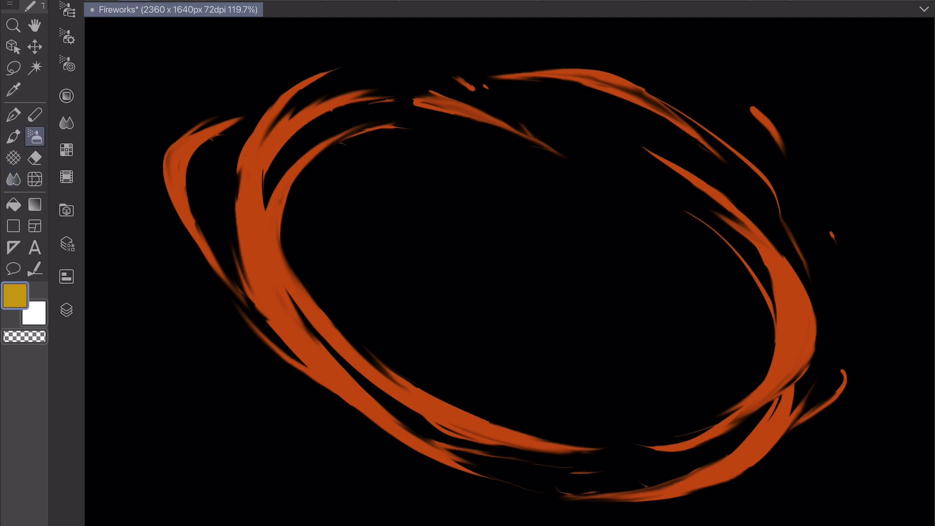
{"action": "key", "text": "p"}
{"action": "mouse_move", "coordinate": [266, 210]}
{"action": "left_mouse_down"}
{"action": "mouse_move", "coordinate": [255, 297]}
{"action": "mouse_move", "coordinate": [424, 452]}
{"action": "left_mouse_up"}
{"action": "left_click_drag", "start_coordinate": [273, 124], "coordinate": [251, 209]}
{"action": "left_click_drag", "start_coordinate": [189, 147], "coordinate": [207, 246]}
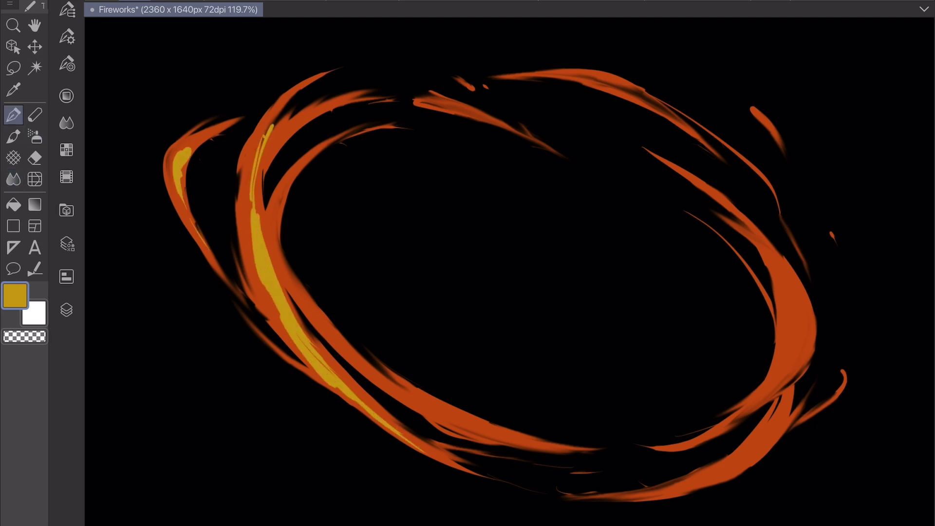
{"action": "left_click_drag", "start_coordinate": [183, 177], "coordinate": [234, 278]}
{"action": "mouse_move", "coordinate": [263, 224]}
{"action": "left_mouse_down"}
{"action": "mouse_move", "coordinate": [378, 381]}
{"action": "mouse_move", "coordinate": [506, 436]}
{"action": "left_mouse_up"}
{"action": "left_click_drag", "start_coordinate": [274, 206], "coordinate": [268, 250]}
- Paint yellow highlights on the ring's right and lower-right arcs, top arc, wedge stroke and upper-left inner arc
{"action": "left_click_drag", "start_coordinate": [779, 267], "coordinate": [778, 371]}
{"action": "left_click_drag", "start_coordinate": [799, 285], "coordinate": [761, 396]}
{"action": "left_click_drag", "start_coordinate": [777, 419], "coordinate": [720, 476]}
{"action": "left_click_drag", "start_coordinate": [623, 73], "coordinate": [550, 66]}
{"action": "left_click_drag", "start_coordinate": [670, 107], "coordinate": [495, 66]}
{"action": "left_click_drag", "start_coordinate": [442, 101], "coordinate": [507, 130]}
{"action": "left_click_drag", "start_coordinate": [307, 158], "coordinate": [277, 202]}
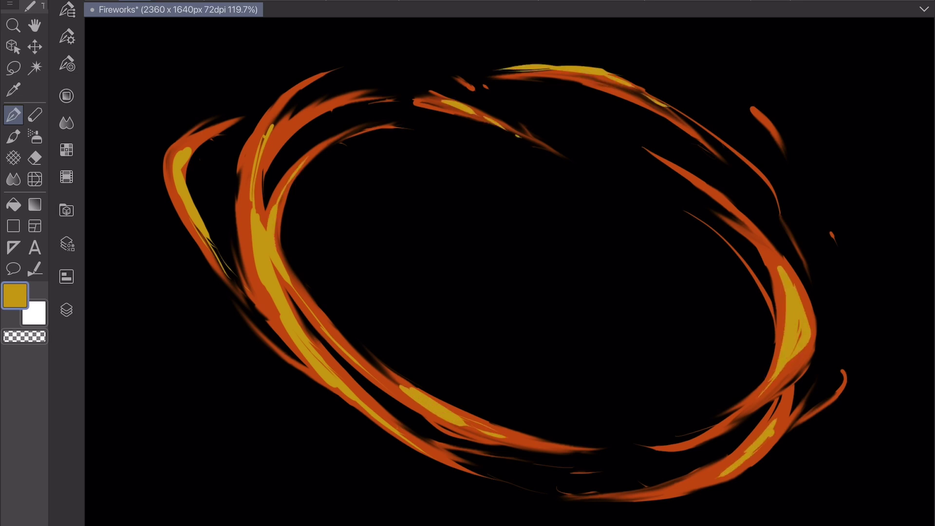
- Smudge the yellow highlights along the ring's left arcs with the Finger tip tool
{"action": "key", "text": "j"}
{"action": "mouse_move", "coordinate": [273, 122]}
{"action": "left_mouse_down"}
{"action": "mouse_move", "coordinate": [255, 183]}
{"action": "mouse_move", "coordinate": [256, 283]}
{"action": "mouse_move", "coordinate": [277, 324]}
{"action": "left_mouse_up"}
{"action": "left_click_drag", "start_coordinate": [324, 361], "coordinate": [336, 375]}
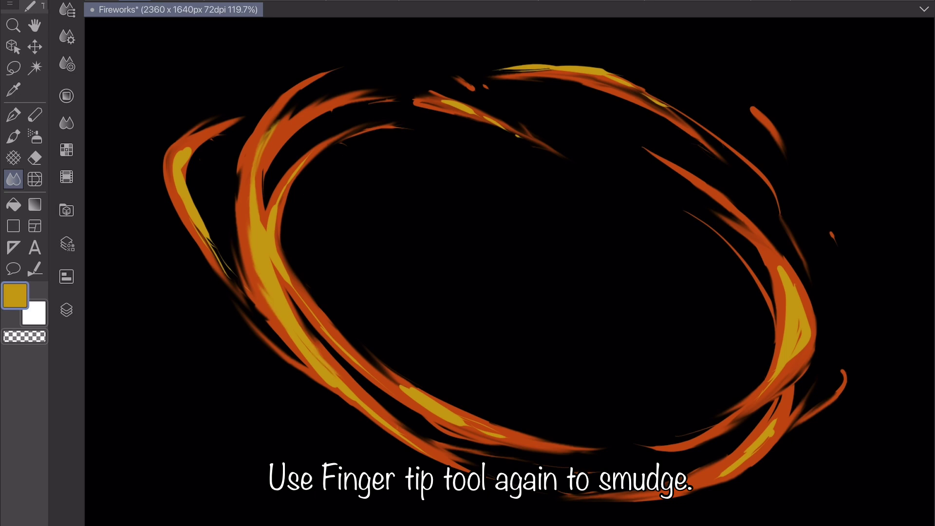
{"action": "left_click_drag", "start_coordinate": [282, 261], "coordinate": [351, 353]}
{"action": "left_click_drag", "start_coordinate": [320, 353], "coordinate": [370, 404]}
{"action": "left_click_drag", "start_coordinate": [272, 260], "coordinate": [305, 307]}
- Smudge the yellow on the lower-left arcs and pull wisps of it out of the outer left crescent
{"action": "mouse_move", "coordinate": [380, 375]}
{"action": "left_mouse_down"}
{"action": "mouse_move", "coordinate": [416, 402]}
{"action": "mouse_move", "coordinate": [509, 438]}
{"action": "left_mouse_up"}
{"action": "left_click_drag", "start_coordinate": [316, 361], "coordinate": [370, 414]}
{"action": "left_click_drag", "start_coordinate": [297, 336], "coordinate": [358, 404]}
{"action": "left_click_drag", "start_coordinate": [186, 183], "coordinate": [239, 280]}
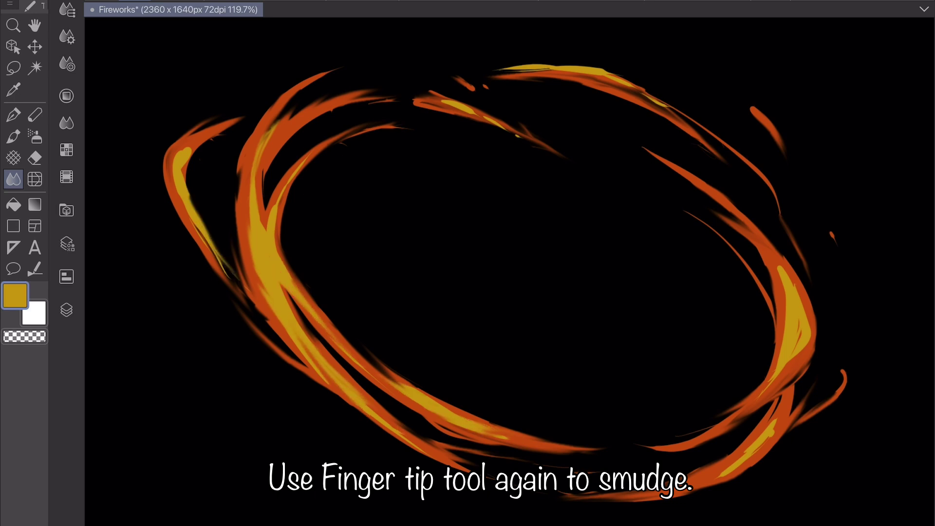
{"action": "mouse_move", "coordinate": [190, 161]}
{"action": "left_mouse_down"}
{"action": "mouse_move", "coordinate": [229, 116]}
{"action": "mouse_move", "coordinate": [214, 219]}
{"action": "left_mouse_up"}
{"action": "mouse_move", "coordinate": [187, 182]}
{"action": "left_mouse_down"}
{"action": "mouse_move", "coordinate": [221, 229]}
{"action": "mouse_move", "coordinate": [209, 215]}
{"action": "left_mouse_up"}
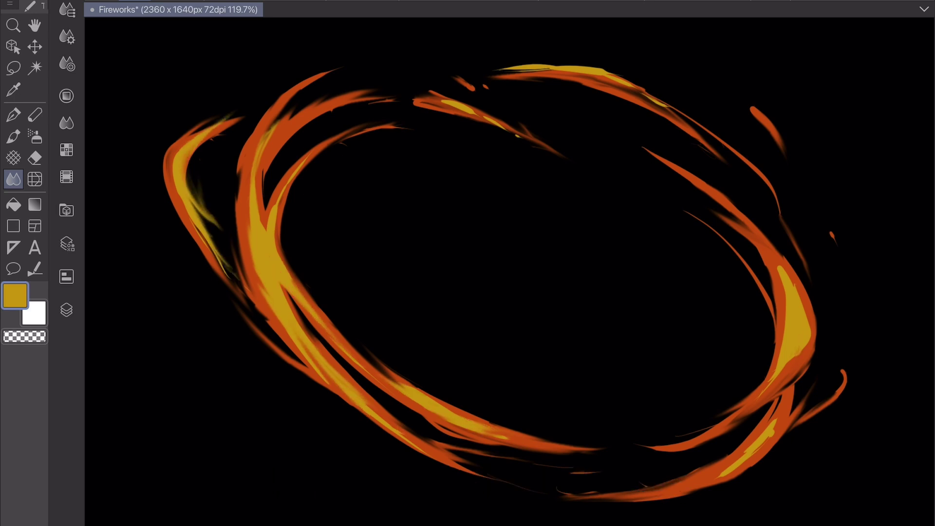
- Smudge the yellow highlights on the ring's right side, top arc and wedge stroke
{"action": "left_click_drag", "start_coordinate": [794, 351], "coordinate": [745, 404]}
{"action": "left_click_drag", "start_coordinate": [762, 241], "coordinate": [801, 314]}
{"action": "left_click_drag", "start_coordinate": [792, 254], "coordinate": [808, 326]}
{"action": "mouse_move", "coordinate": [536, 67]}
{"action": "left_mouse_down"}
{"action": "mouse_move", "coordinate": [670, 108]}
{"action": "mouse_move", "coordinate": [658, 100]}
{"action": "left_mouse_up"}
{"action": "left_click_drag", "start_coordinate": [446, 103], "coordinate": [398, 99]}
{"action": "left_click_drag", "start_coordinate": [507, 130], "coordinate": [485, 118]}
- Smudge the yellow up the ring's left arc and down the lower-right arcs to the bottom edge
{"action": "left_click_drag", "start_coordinate": [263, 227], "coordinate": [267, 141]}
{"action": "left_click_drag", "start_coordinate": [247, 249], "coordinate": [246, 152]}
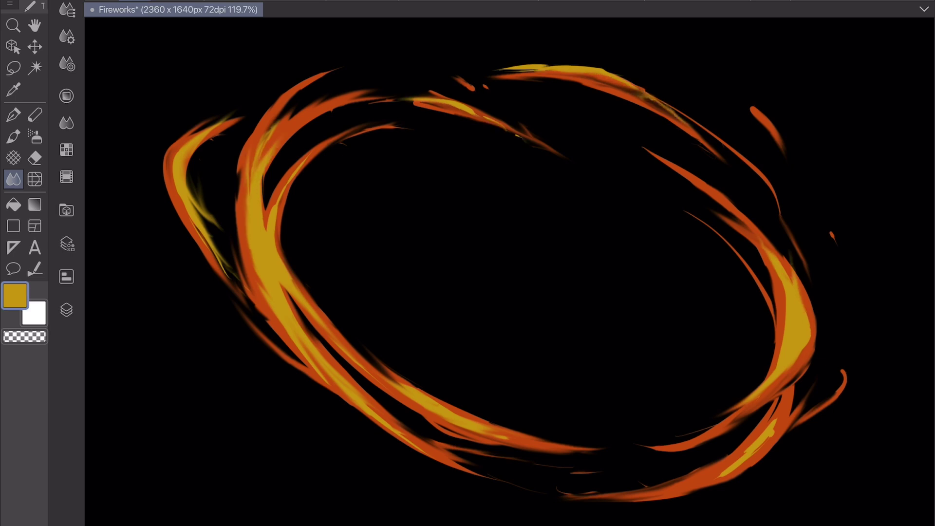
{"action": "left_click_drag", "start_coordinate": [786, 371], "coordinate": [728, 423]}
{"action": "left_click_drag", "start_coordinate": [784, 407], "coordinate": [692, 483]}
{"action": "key", "text": "p"}
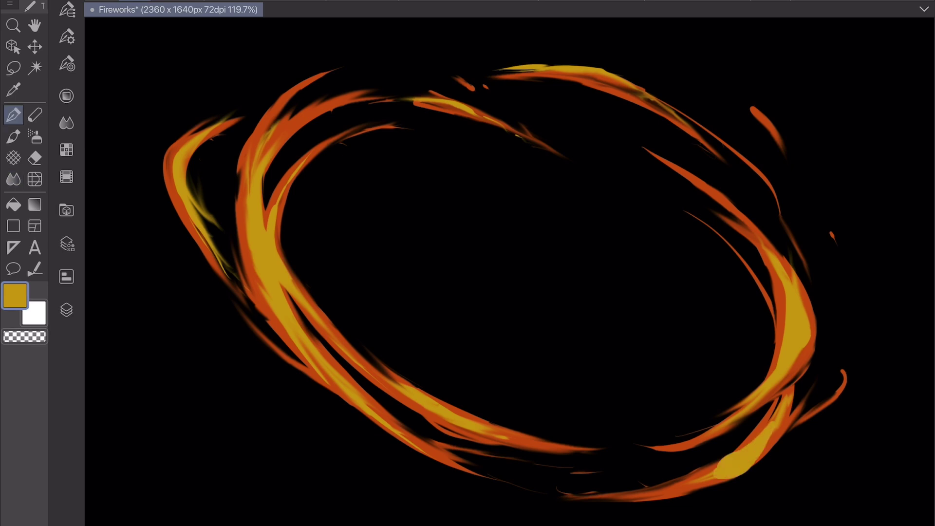
{"action": "key", "text": "j"}
{"action": "left_click_drag", "start_coordinate": [768, 424], "coordinate": [633, 504]}
- Blend the yellow at the lower end of the right arc and where the left arcs meet
{"action": "left_click_drag", "start_coordinate": [786, 375], "coordinate": [773, 394]}
{"action": "left_click_drag", "start_coordinate": [804, 346], "coordinate": [774, 385]}
{"action": "left_click_drag", "start_coordinate": [265, 301], "coordinate": [287, 258]}
{"action": "left_click_drag", "start_coordinate": [310, 307], "coordinate": [245, 222]}
{"action": "left_click_drag", "start_coordinate": [264, 297], "coordinate": [244, 202]}
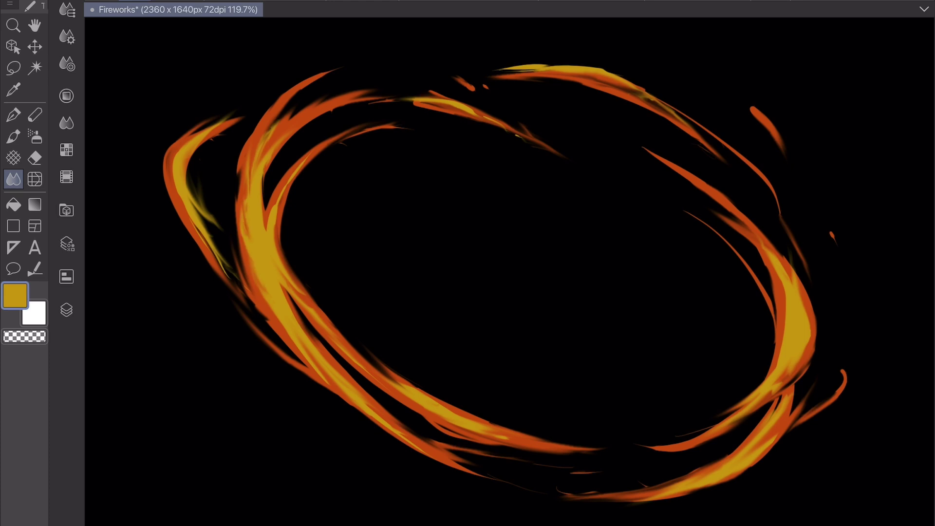
- Turn on the Border effect for the Sketch layer
{"action": "left_click", "coordinate": [67, 309]}
{"action": "left_click", "coordinate": [200, 118]}
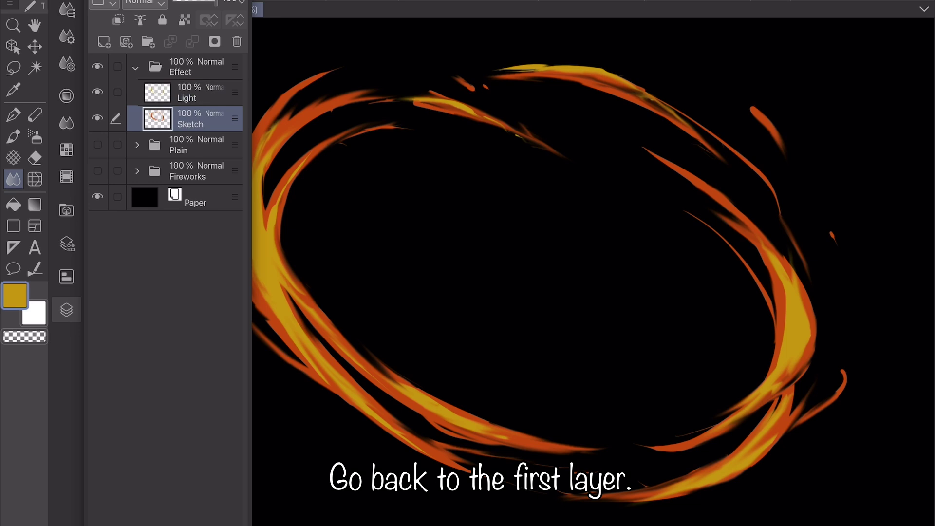
{"action": "left_click", "coordinate": [66, 243]}
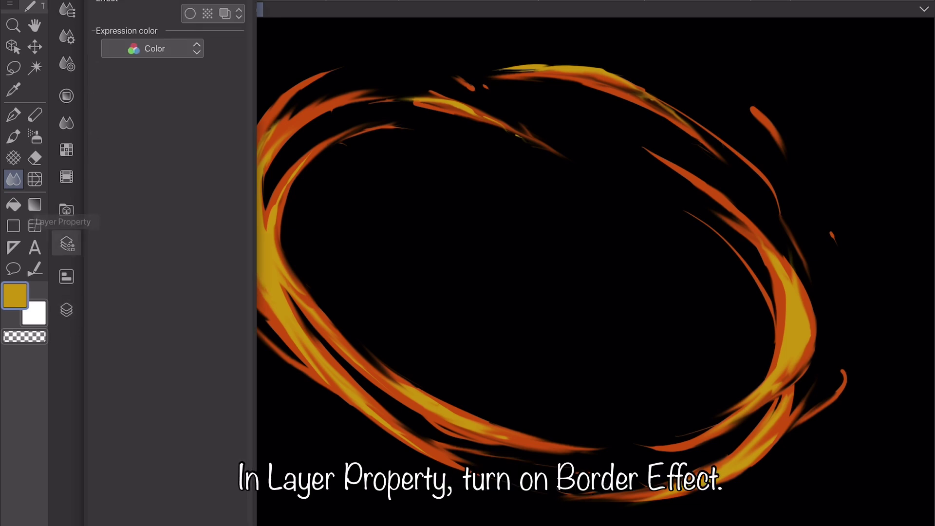
{"action": "left_click", "coordinate": [208, 34]}
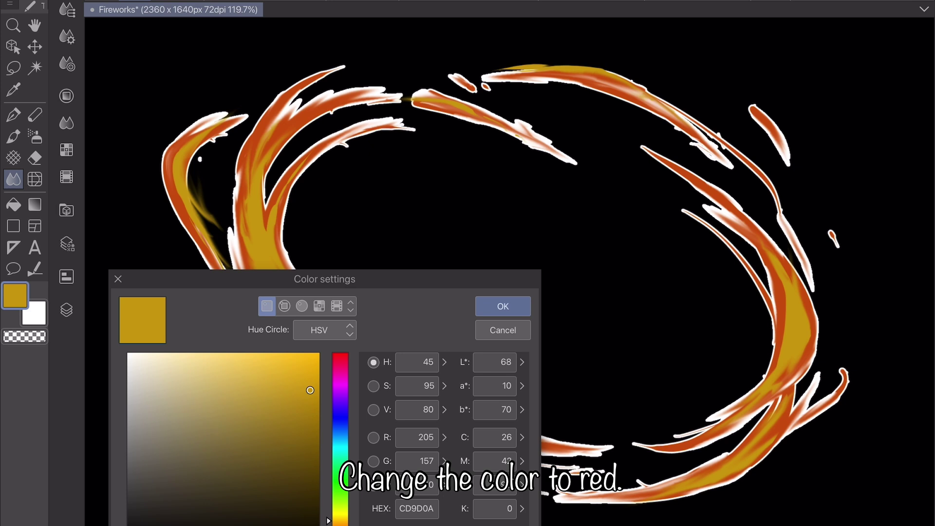
- Set the border's edge colour to red, CD0A16, and reduce the thickness of its edges
{"action": "left_click", "coordinate": [341, 355]}
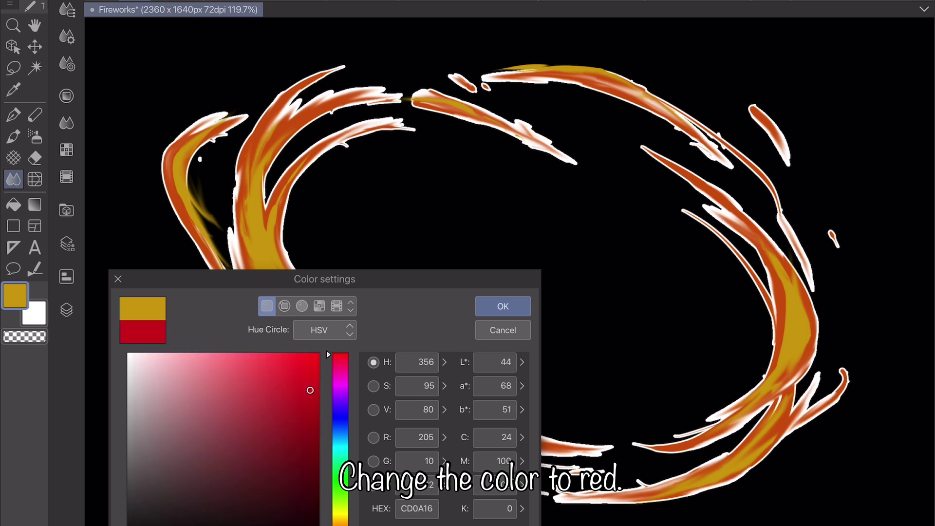
{"action": "left_click", "coordinate": [503, 306]}
{"action": "left_click", "coordinate": [67, 243]}
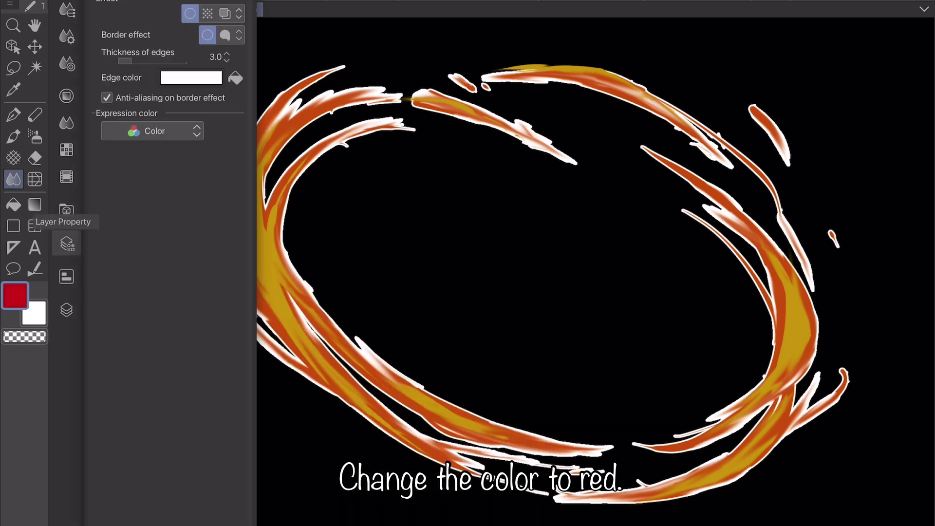
{"action": "left_click", "coordinate": [191, 78]}
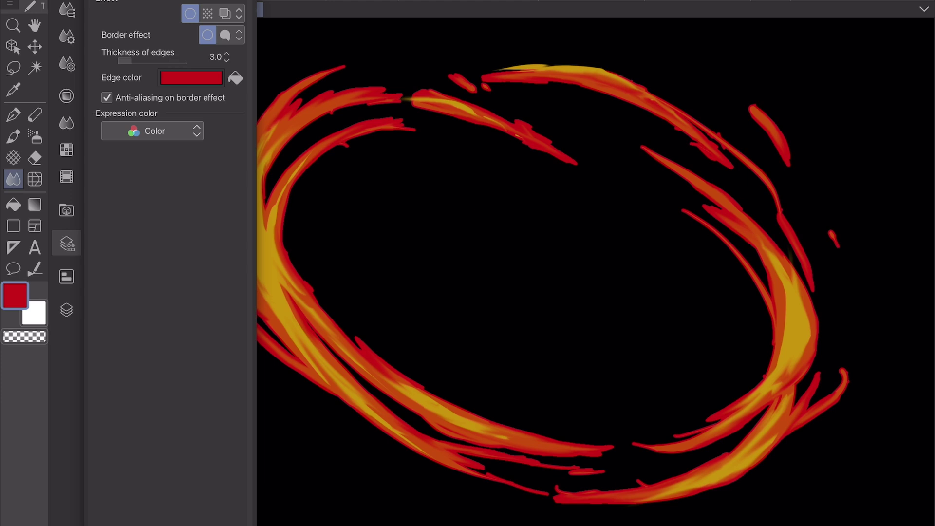
{"action": "left_click_drag", "start_coordinate": [124, 61], "coordinate": [118, 61]}
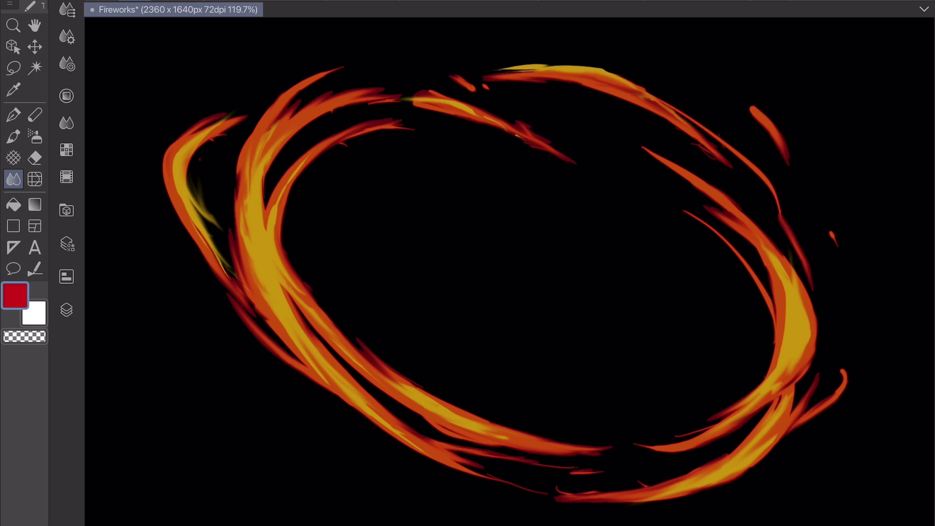
{"action": "left_click", "coordinate": [67, 243]}
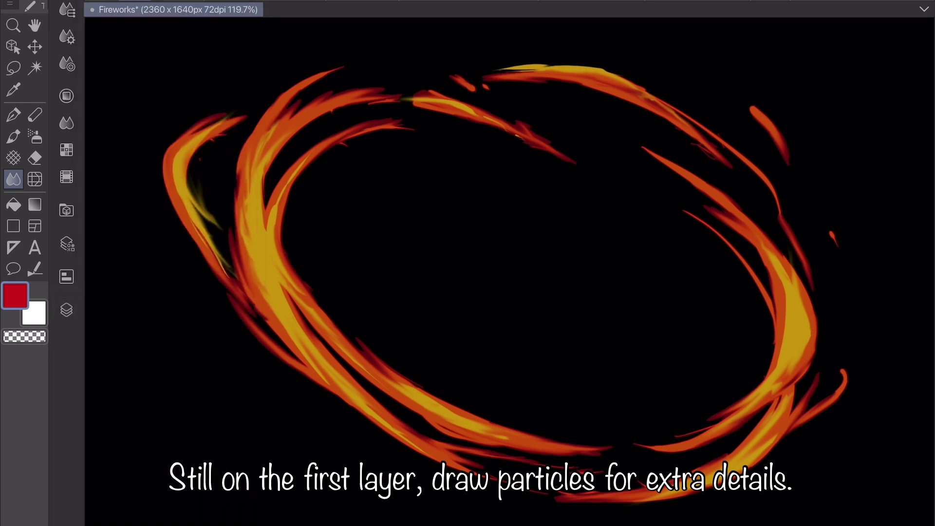
- Draw small orange pen particles near the ring's lower-right arc and between the left crescent and the ring
{"action": "key", "text": "p"}
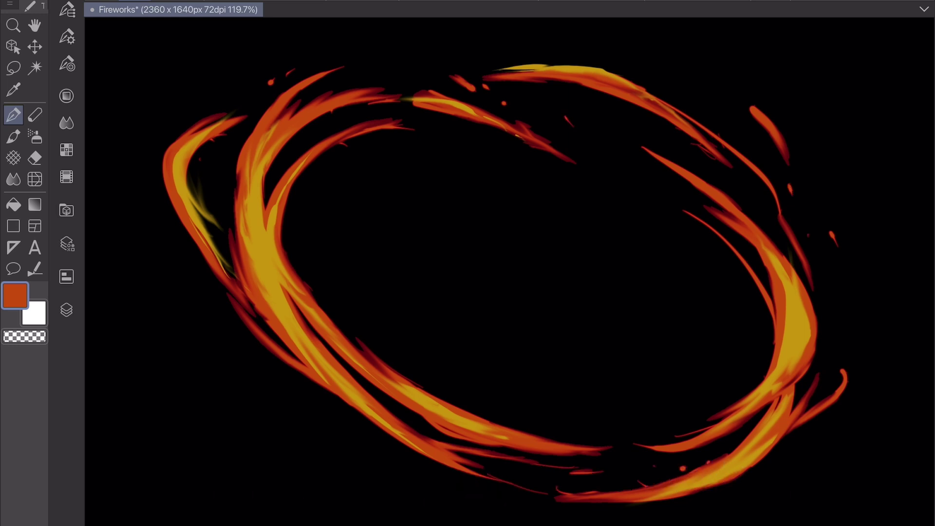
{"action": "left_click_drag", "start_coordinate": [711, 461], "coordinate": [723, 447]}
{"action": "left_click_drag", "start_coordinate": [217, 153], "coordinate": [224, 205]}
{"action": "left_click_drag", "start_coordinate": [217, 324], "coordinate": [255, 353]}
{"action": "left_click_drag", "start_coordinate": [261, 365], "coordinate": [290, 380]}
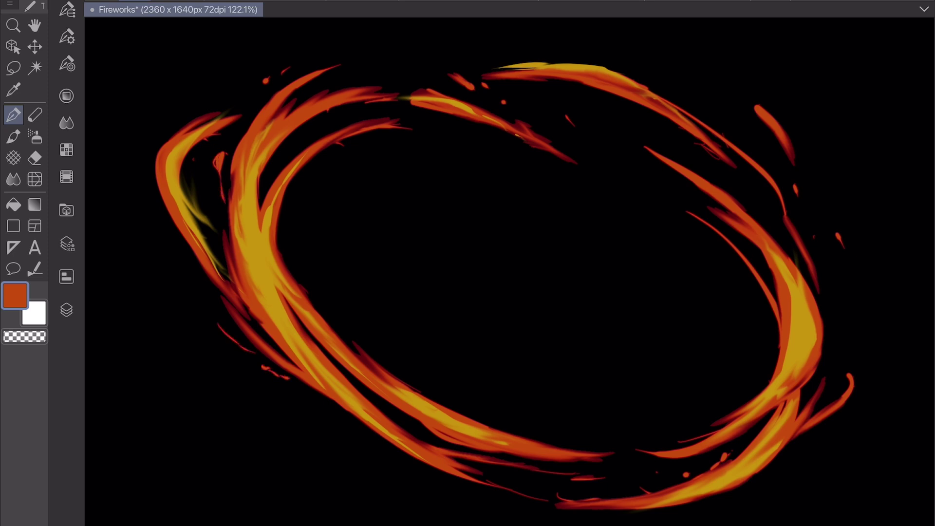
{"action": "key", "text": "ctrl+z"}
{"action": "key", "text": "ctrl+z"}
- Add small orange flecks outside the left crescent's lower edge and above its upper end
{"action": "left_click_drag", "start_coordinate": [196, 276], "coordinate": [214, 302]}
{"action": "left_click_drag", "start_coordinate": [184, 109], "coordinate": [164, 128]}
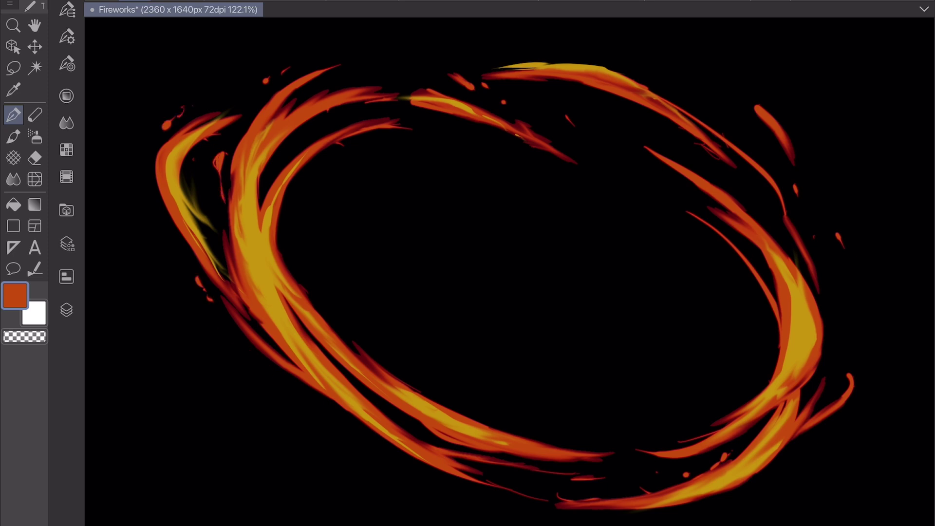
{"action": "left_click", "coordinate": [419, 66]}
{"action": "key", "text": "ctrl+z"}
- Add small orange flecks around the ring's upper-right arcs and inside its lower-left arc
{"action": "left_click_drag", "start_coordinate": [727, 114], "coordinate": [733, 131]}
{"action": "left_click_drag", "start_coordinate": [757, 133], "coordinate": [756, 141]}
{"action": "left_click_drag", "start_coordinate": [738, 188], "coordinate": [745, 208]}
{"action": "left_click", "coordinate": [692, 200]}
{"action": "left_click_drag", "start_coordinate": [322, 296], "coordinate": [328, 302]}
- Add a new layer named Grad below the Sketch layer and switch the drawing colour to dark red
{"action": "left_click", "coordinate": [66, 310]}
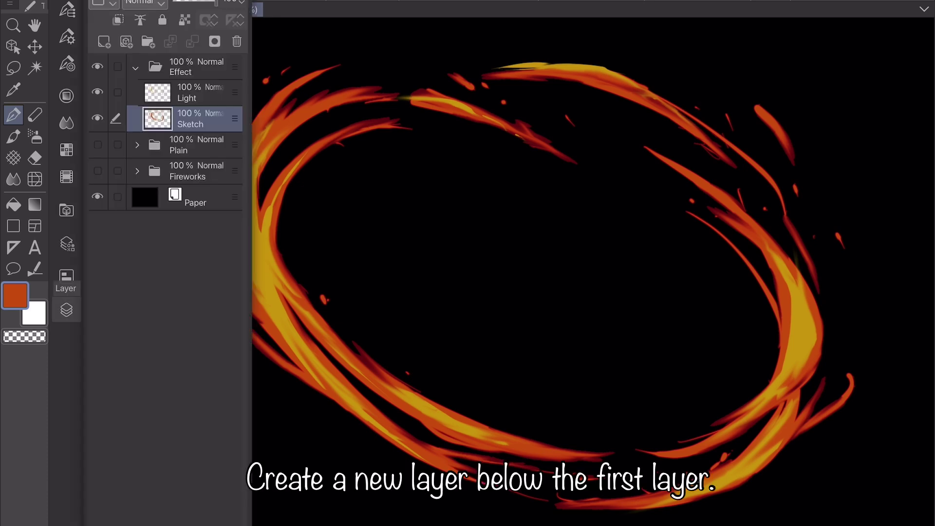
{"action": "left_click", "coordinate": [104, 41]}
{"action": "left_click_drag", "start_coordinate": [200, 119], "coordinate": [199, 146]}
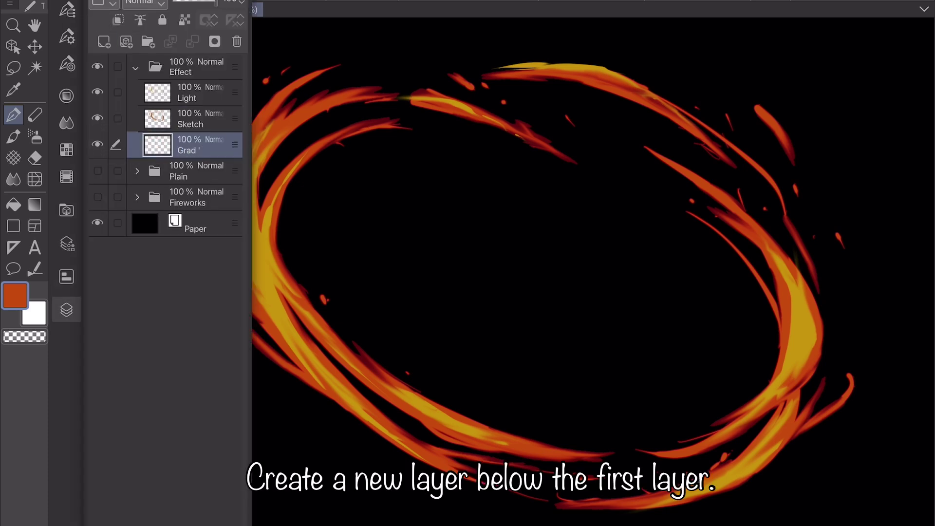
{"action": "left_click", "coordinate": [66, 310]}
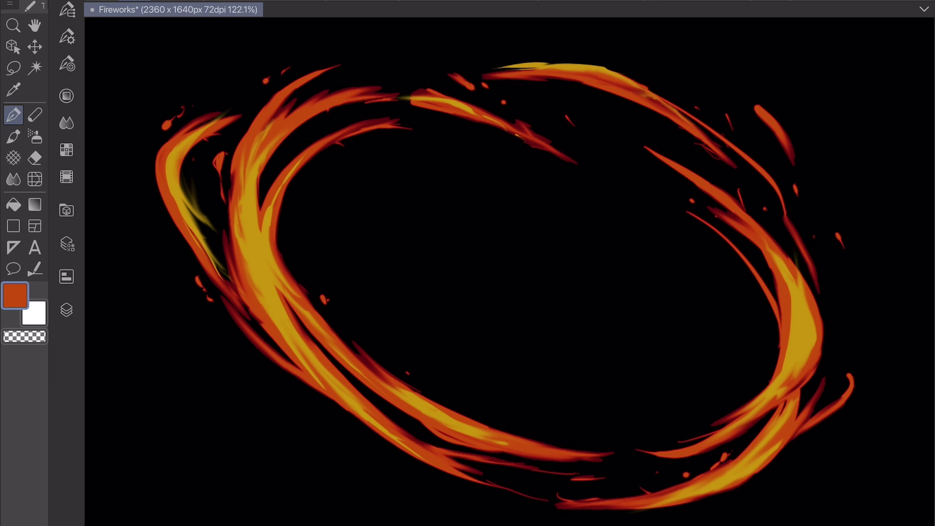
{"action": "left_click_drag", "start_coordinate": [171, 114], "coordinate": [204, 81]}
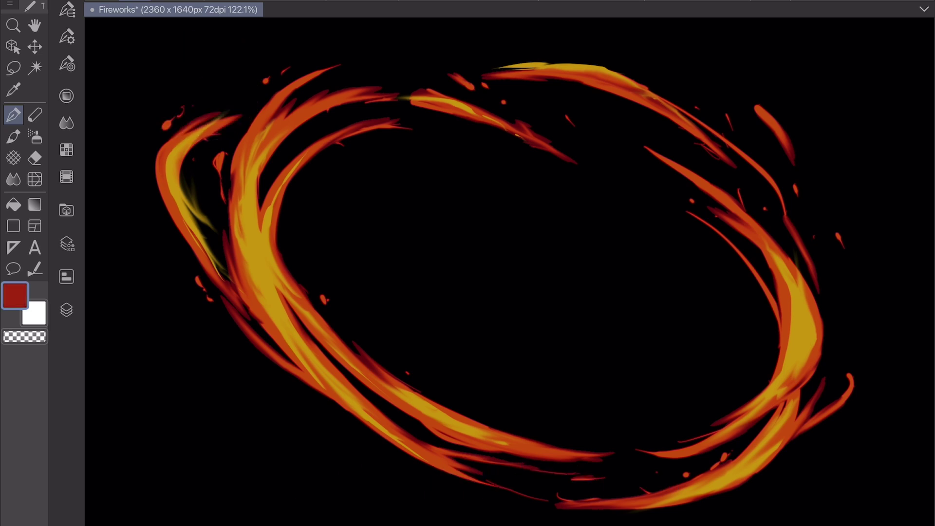
- Paint a dark red glow behind the ring's right side with an enlarged Soft airbrush
{"action": "left_click", "coordinate": [34, 136]}
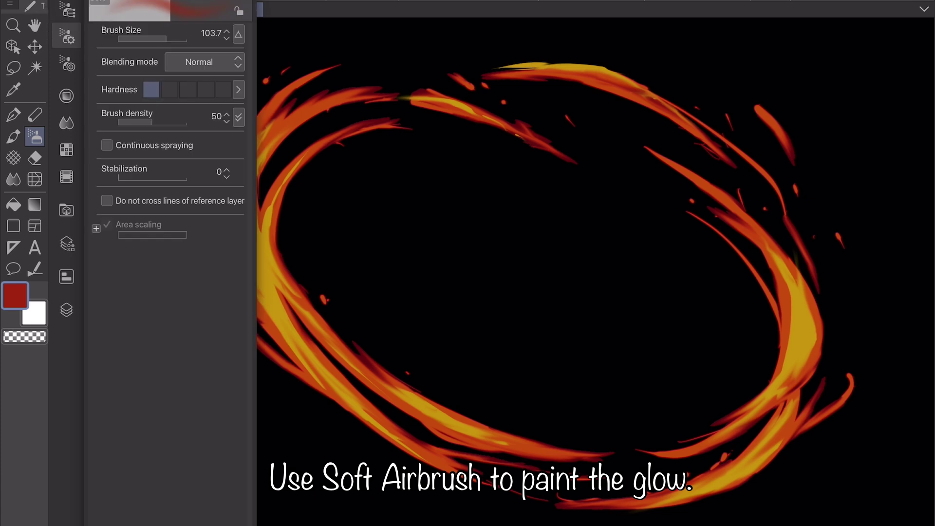
{"action": "key", "text": "bracketright"}
{"action": "key", "text": "bracketright"}
{"action": "key", "text": "bracketright"}
{"action": "key", "text": "bracketright"}
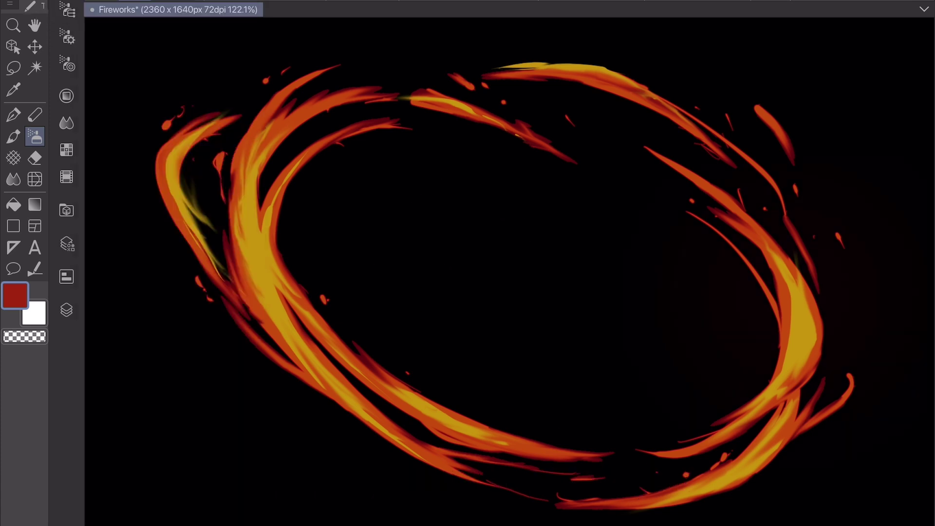
{"action": "left_click_drag", "start_coordinate": [833, 229], "coordinate": [823, 410]}
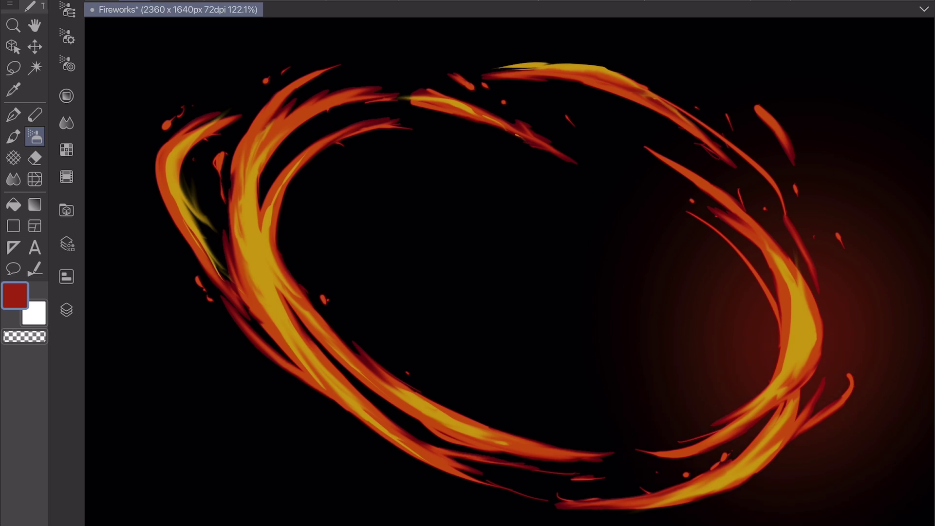
- Airbrush dark red glow behind the left crescent and along the ring's lower-left arcs
{"action": "mouse_move", "coordinate": [224, 122]}
{"action": "left_mouse_down"}
{"action": "mouse_move", "coordinate": [214, 268]}
{"action": "mouse_move", "coordinate": [161, 156]}
{"action": "left_mouse_up"}
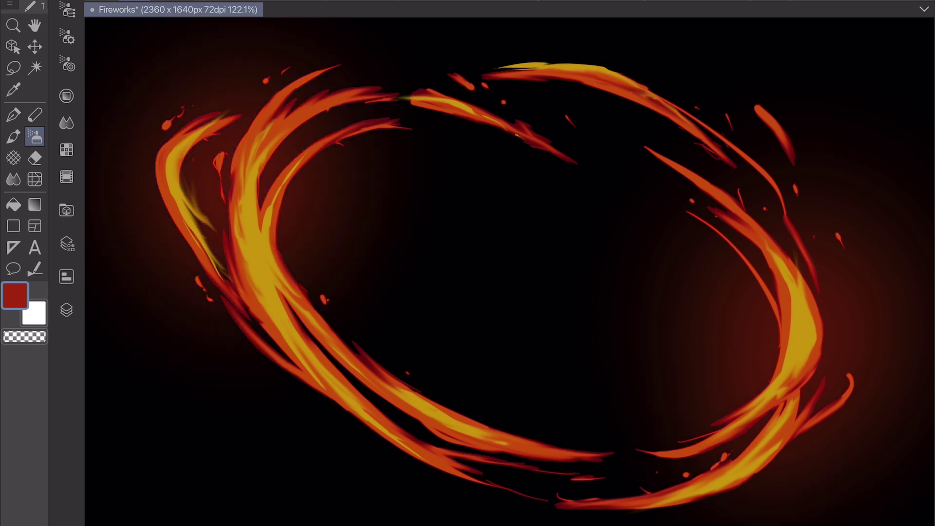
{"action": "left_click_drag", "start_coordinate": [273, 324], "coordinate": [204, 375]}
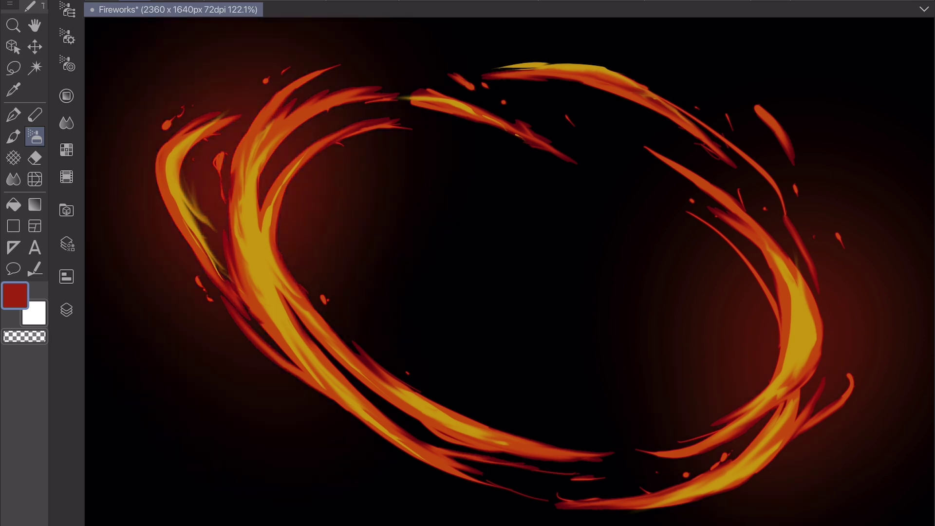
{"action": "mouse_move", "coordinate": [501, 475]}
{"action": "left_mouse_down"}
{"action": "mouse_move", "coordinate": [462, 487]}
{"action": "mouse_move", "coordinate": [385, 429]}
{"action": "left_mouse_up"}
{"action": "left_click_drag", "start_coordinate": [341, 368], "coordinate": [396, 408]}
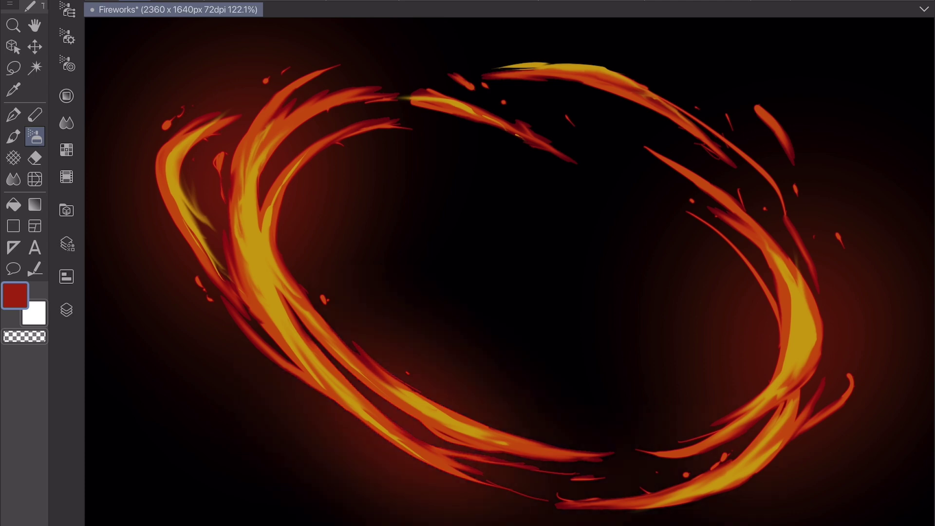
- Airbrush dark red glow around the ring's upper middle arc and along its bottom gap
{"action": "left_click", "coordinate": [66, 210]}
{"action": "left_click", "coordinate": [66, 210]}
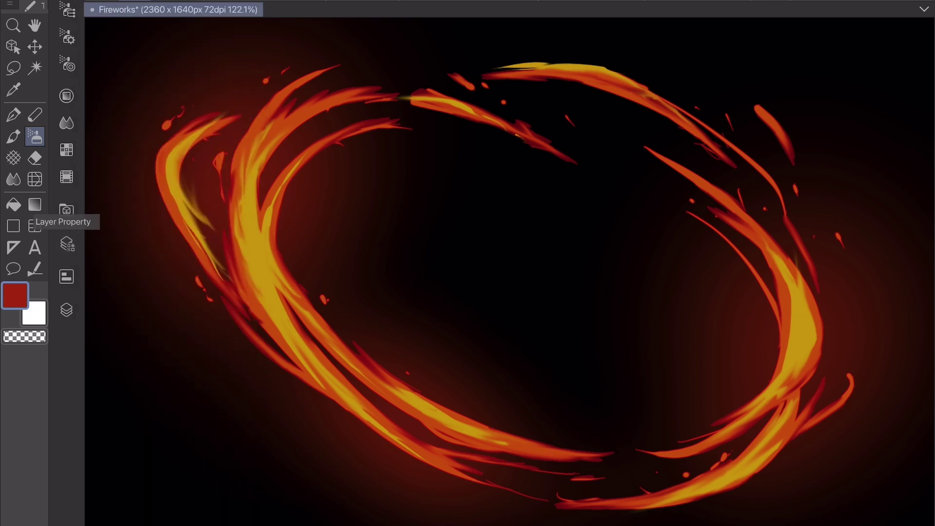
{"action": "left_click", "coordinate": [67, 36]}
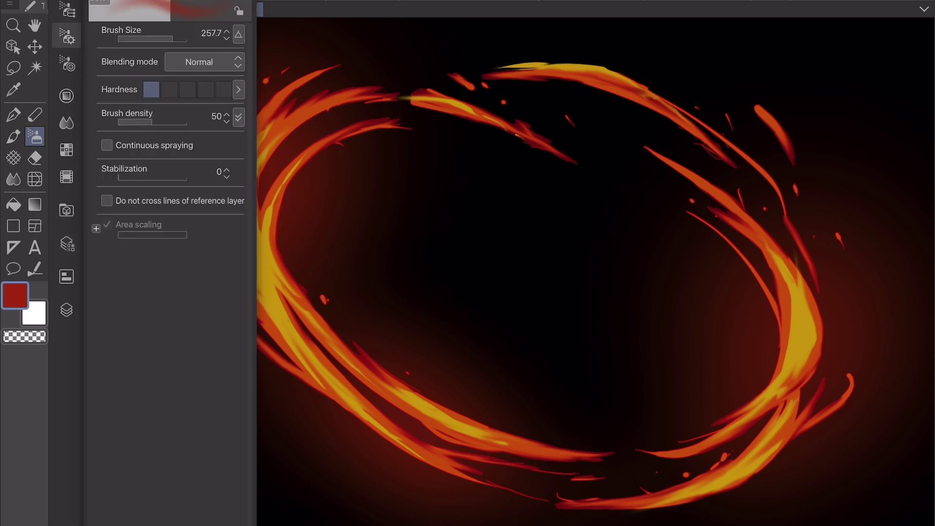
{"action": "left_click_drag", "start_coordinate": [510, 303], "coordinate": [545, 302]}
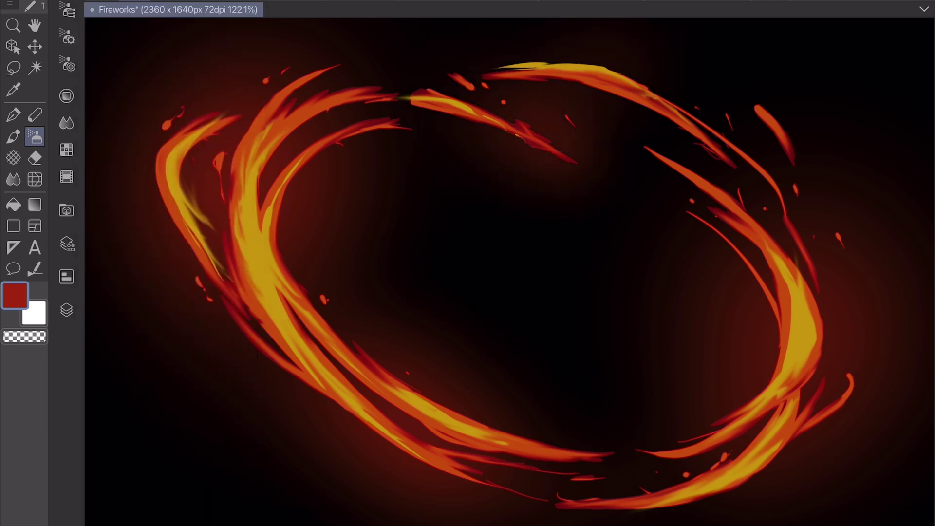
{"action": "left_click_drag", "start_coordinate": [506, 470], "coordinate": [663, 484]}
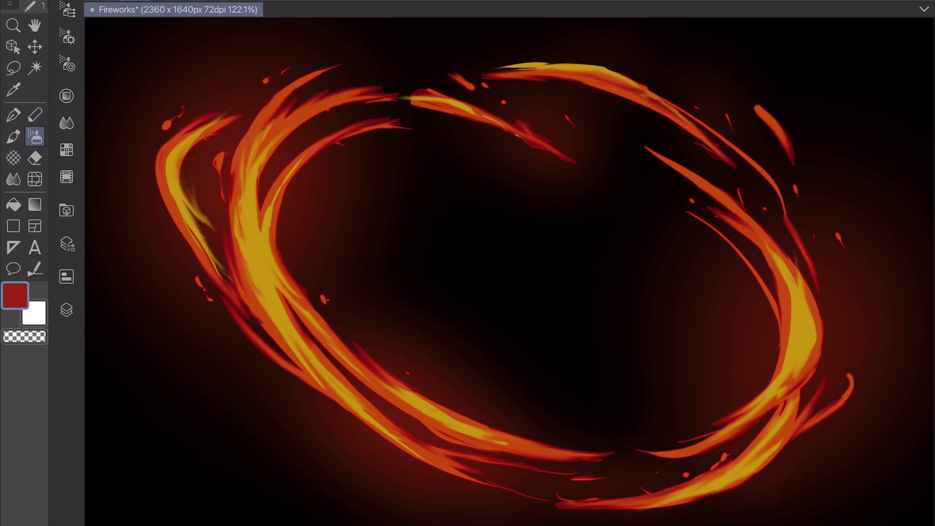
- Airbrush dark red glow behind the ring's upper-right arcs and above its upper-left arc
{"action": "left_click_drag", "start_coordinate": [750, 127], "coordinate": [786, 170]}
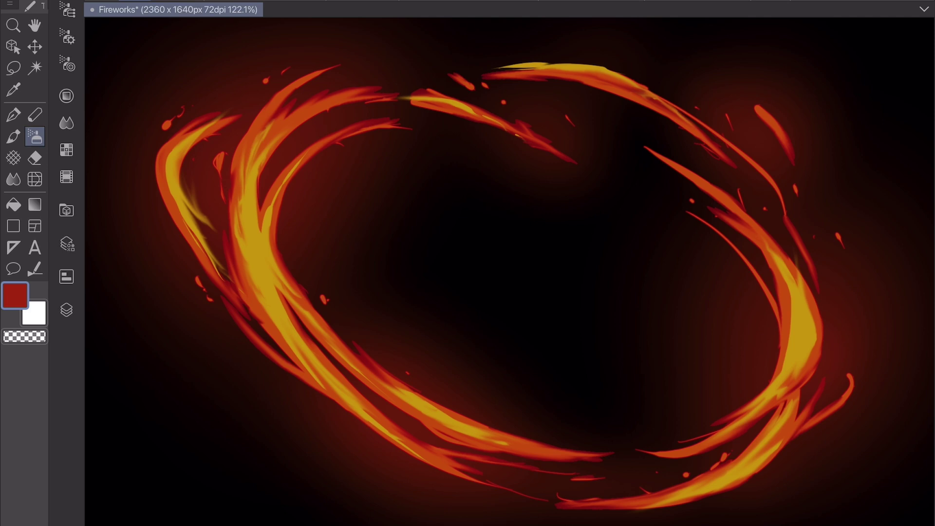
{"action": "left_click", "coordinate": [370, 68]}
{"action": "left_click_drag", "start_coordinate": [370, 68], "coordinate": [375, 60]}
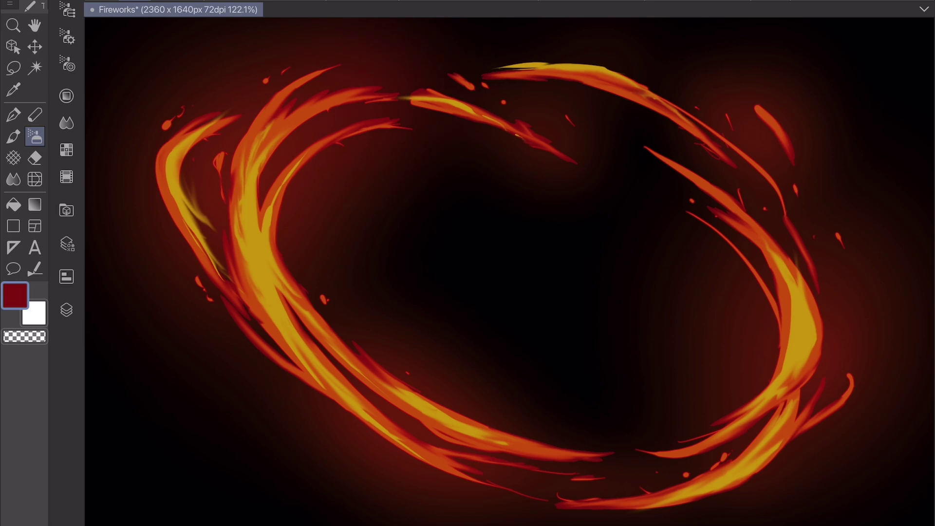
- Reduce the Soft airbrush's brush size to about 10.6
{"action": "left_click", "coordinate": [66, 37]}
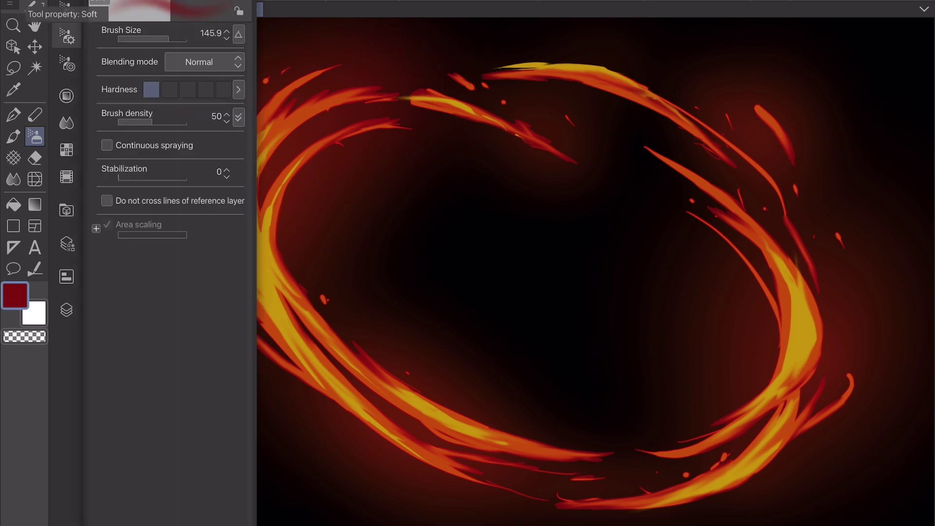
{"action": "left_click_drag", "start_coordinate": [168, 38], "coordinate": [150, 39]}
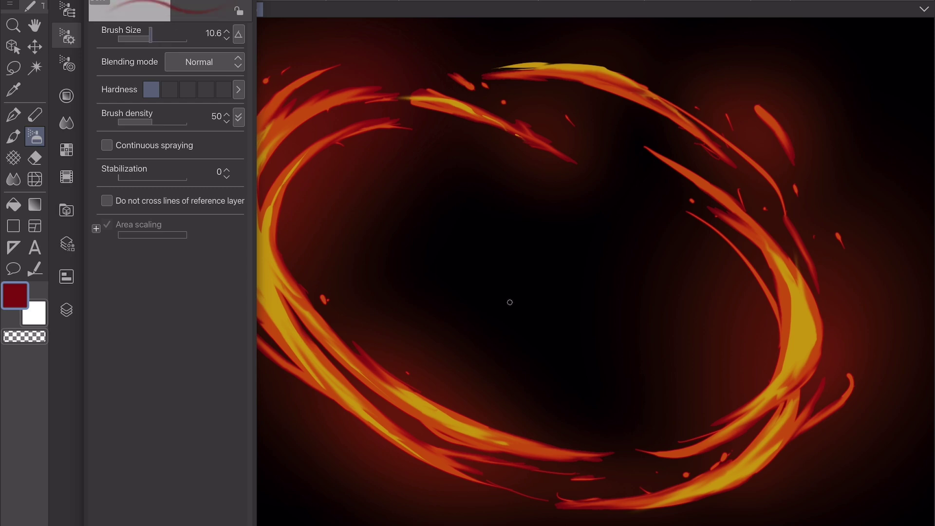
{"action": "key", "text": "bracketright"}
{"action": "left_click", "coordinate": [67, 36]}
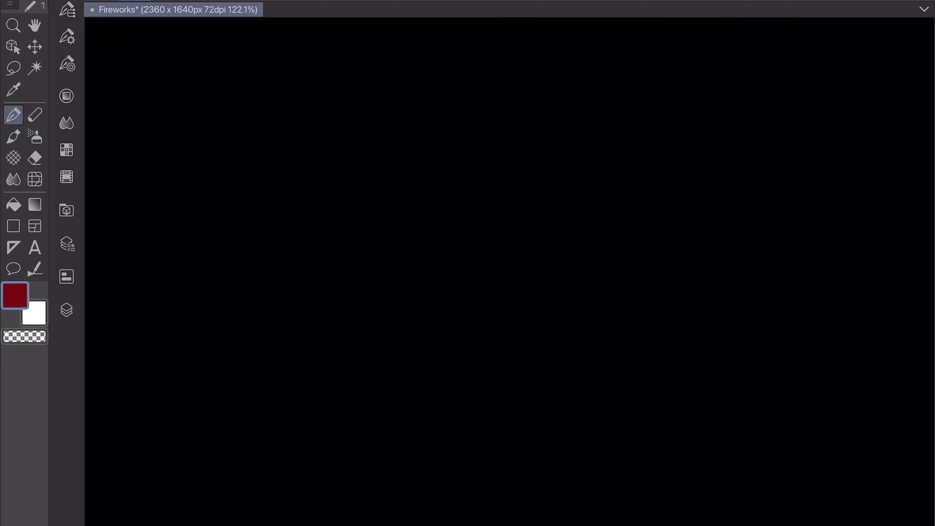
- Draw a large wavy dark red flame with a side branch and a curling lower tail using the pen
{"action": "mouse_move", "coordinate": [390, 97]}
{"action": "left_mouse_down"}
{"action": "mouse_move", "coordinate": [387, 126]}
{"action": "mouse_move", "coordinate": [335, 198]}
{"action": "mouse_move", "coordinate": [307, 292]}
{"action": "left_mouse_up"}
{"action": "mouse_move", "coordinate": [434, 77]}
{"action": "left_mouse_down"}
{"action": "mouse_move", "coordinate": [307, 249]}
{"action": "mouse_move", "coordinate": [343, 324]}
{"action": "left_mouse_up"}
{"action": "left_click_drag", "start_coordinate": [400, 180], "coordinate": [322, 229]}
{"action": "left_click_drag", "start_coordinate": [341, 195], "coordinate": [446, 161]}
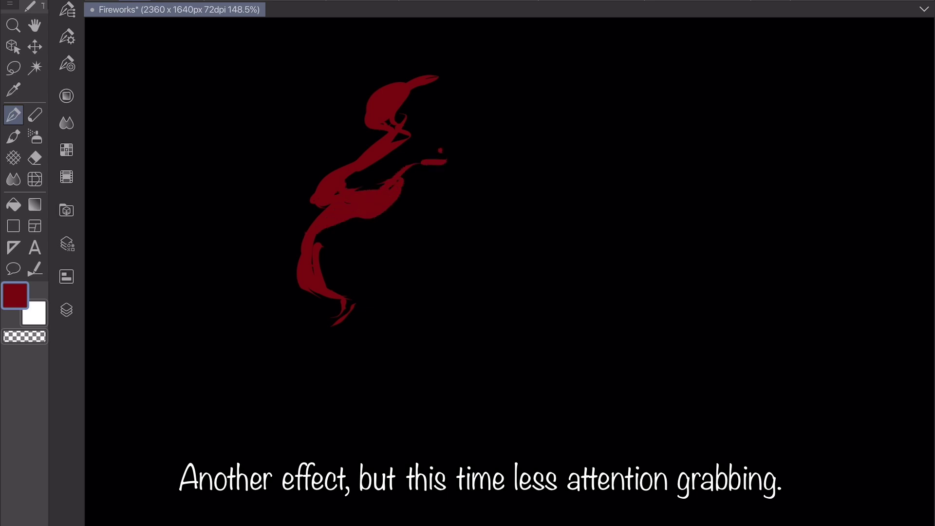
{"action": "left_click_drag", "start_coordinate": [349, 299], "coordinate": [222, 378]}
{"action": "mouse_move", "coordinate": [446, 163]}
{"action": "left_mouse_down"}
{"action": "mouse_move", "coordinate": [317, 242]}
{"action": "mouse_move", "coordinate": [512, 135]}
{"action": "left_mouse_up"}
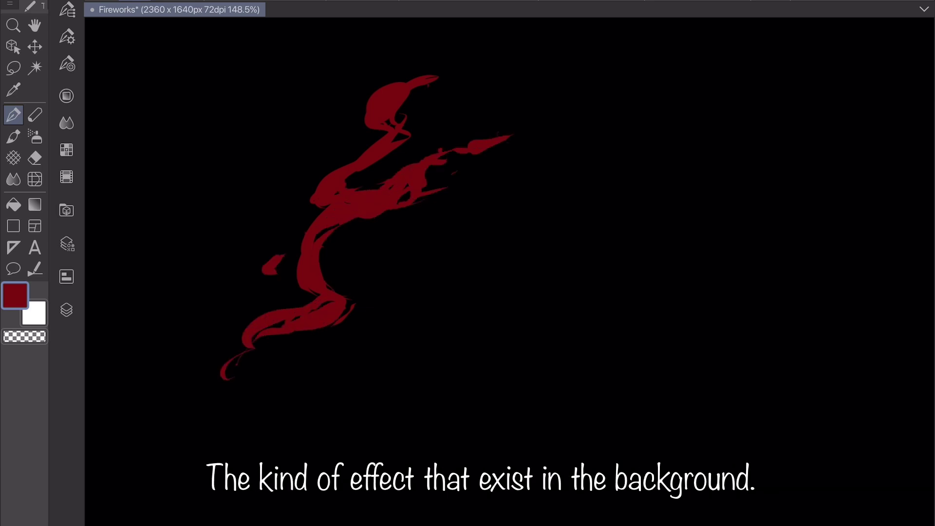
- Extend the large flame's upper tip and add small dark red flecks around its head
{"action": "left_click_drag", "start_coordinate": [428, 82], "coordinate": [448, 90]}
{"action": "left_click_drag", "start_coordinate": [468, 91], "coordinate": [476, 94]}
{"action": "mouse_move", "coordinate": [283, 97]}
{"action": "left_mouse_down"}
{"action": "mouse_move", "coordinate": [295, 86]}
{"action": "mouse_move", "coordinate": [307, 117]}
{"action": "mouse_move", "coordinate": [329, 125]}
{"action": "left_mouse_up"}
{"action": "left_click_drag", "start_coordinate": [297, 157], "coordinate": [309, 154]}
- Draw a second dark red flame right of the large one, with separate flecks below and at the upper right
{"action": "mouse_move", "coordinate": [436, 267]}
{"action": "left_mouse_down"}
{"action": "mouse_move", "coordinate": [473, 239]}
{"action": "mouse_move", "coordinate": [531, 262]}
{"action": "left_mouse_up"}
{"action": "mouse_move", "coordinate": [458, 316]}
{"action": "left_mouse_down"}
{"action": "mouse_move", "coordinate": [500, 279]}
{"action": "mouse_move", "coordinate": [535, 267]}
{"action": "mouse_move", "coordinate": [566, 232]}
{"action": "mouse_move", "coordinate": [534, 253]}
{"action": "left_mouse_up"}
{"action": "left_click_drag", "start_coordinate": [467, 309], "coordinate": [412, 385]}
{"action": "left_click_drag", "start_coordinate": [355, 436], "coordinate": [374, 435]}
{"action": "mouse_move", "coordinate": [626, 156]}
{"action": "left_mouse_down"}
{"action": "mouse_move", "coordinate": [603, 195]}
{"action": "mouse_move", "coordinate": [631, 170]}
{"action": "left_mouse_up"}
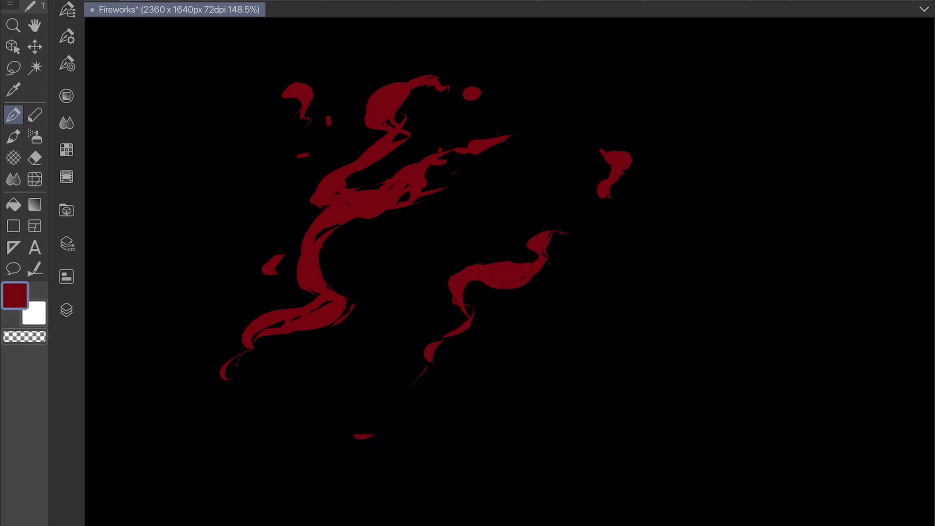
- Add an upper branch to the middle flame and draw another wavy dark red flame to its lower right
{"action": "left_click_drag", "start_coordinate": [604, 234], "coordinate": [629, 204]}
{"action": "key", "text": "ctrl+z"}
{"action": "left_click_drag", "start_coordinate": [438, 244], "coordinate": [448, 276]}
{"action": "left_click_drag", "start_coordinate": [495, 288], "coordinate": [519, 257]}
{"action": "mouse_move", "coordinate": [651, 289]}
{"action": "left_mouse_down"}
{"action": "mouse_move", "coordinate": [575, 360]}
{"action": "mouse_move", "coordinate": [529, 363]}
{"action": "left_mouse_up"}
{"action": "key", "text": "ctrl+z"}
{"action": "left_click_drag", "start_coordinate": [619, 331], "coordinate": [515, 387]}
{"action": "left_click_drag", "start_coordinate": [497, 399], "coordinate": [461, 407]}
- Draw a small trailing flame below the large flame and a forked flame along the lower right
{"action": "left_click_drag", "start_coordinate": [409, 347], "coordinate": [361, 400]}
{"action": "mouse_move", "coordinate": [360, 404]}
{"action": "left_mouse_down"}
{"action": "mouse_move", "coordinate": [298, 453]}
{"action": "mouse_move", "coordinate": [276, 457]}
{"action": "left_mouse_up"}
{"action": "mouse_move", "coordinate": [447, 456]}
{"action": "left_mouse_down"}
{"action": "mouse_move", "coordinate": [546, 406]}
{"action": "mouse_move", "coordinate": [514, 423]}
{"action": "left_mouse_up"}
{"action": "left_click_drag", "start_coordinate": [532, 409], "coordinate": [595, 385]}
- Smudge the large flame's body and tail and the small flame below it with the Blend tool
{"action": "key", "text": "j"}
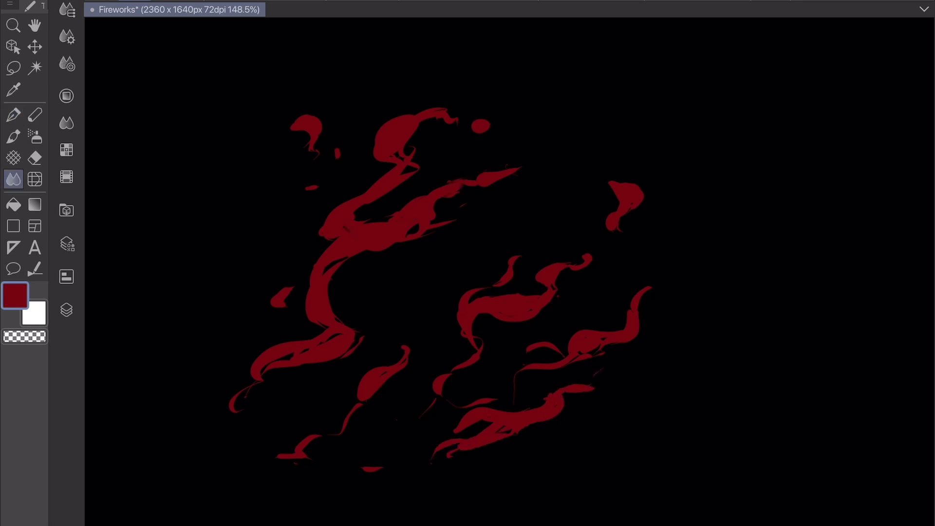
{"action": "left_click_drag", "start_coordinate": [360, 210], "coordinate": [336, 273]}
{"action": "mouse_move", "coordinate": [326, 236]}
{"action": "left_mouse_down"}
{"action": "mouse_move", "coordinate": [306, 302]}
{"action": "mouse_move", "coordinate": [341, 346]}
{"action": "left_mouse_up"}
{"action": "mouse_move", "coordinate": [350, 312]}
{"action": "left_mouse_down"}
{"action": "mouse_move", "coordinate": [336, 341]}
{"action": "mouse_move", "coordinate": [234, 400]}
{"action": "mouse_move", "coordinate": [236, 415]}
{"action": "left_mouse_up"}
{"action": "left_click_drag", "start_coordinate": [317, 431], "coordinate": [295, 450]}
{"action": "left_click_drag", "start_coordinate": [414, 351], "coordinate": [408, 365]}
- Smudge the detached flecks on both sides of the large flame's head and the one at the far right
{"action": "left_click_drag", "start_coordinate": [299, 116], "coordinate": [290, 140]}
{"action": "mouse_move", "coordinate": [484, 127]}
{"action": "left_mouse_down"}
{"action": "mouse_move", "coordinate": [458, 139]}
{"action": "mouse_move", "coordinate": [446, 115]}
{"action": "left_mouse_up"}
{"action": "left_click_drag", "start_coordinate": [622, 228], "coordinate": [618, 238]}
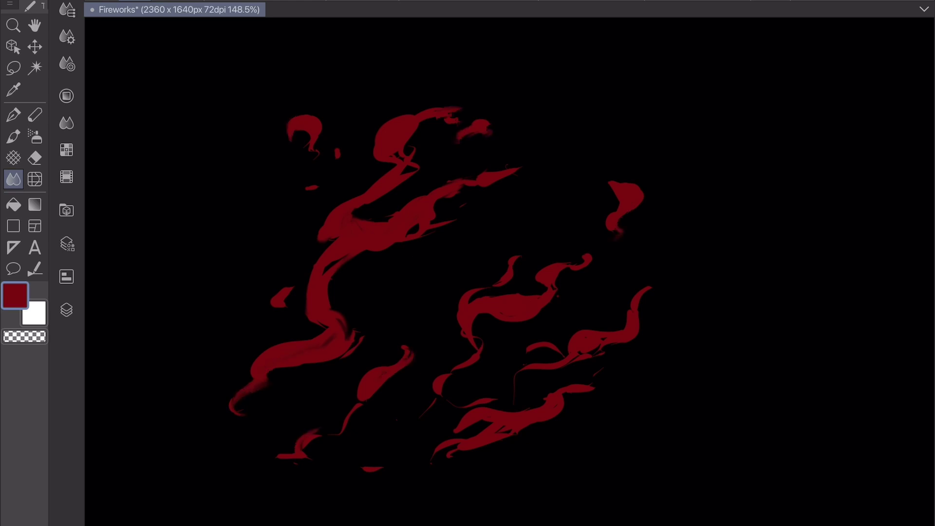
- Smudge the edges and tips of the middle flame, the right flame and the forked lower flame
{"action": "left_click_drag", "start_coordinate": [555, 275], "coordinate": [552, 287]}
{"action": "left_click_drag", "start_coordinate": [480, 295], "coordinate": [526, 302]}
{"action": "left_click_drag", "start_coordinate": [480, 337], "coordinate": [475, 346]}
{"action": "left_click_drag", "start_coordinate": [478, 312], "coordinate": [470, 323]}
{"action": "left_click_drag", "start_coordinate": [475, 340], "coordinate": [473, 345]}
{"action": "mouse_move", "coordinate": [630, 301]}
{"action": "left_mouse_down"}
{"action": "mouse_move", "coordinate": [628, 310]}
{"action": "mouse_move", "coordinate": [655, 283]}
{"action": "left_mouse_up"}
{"action": "mouse_move", "coordinate": [492, 443]}
{"action": "left_mouse_down"}
{"action": "mouse_move", "coordinate": [568, 387]}
{"action": "mouse_move", "coordinate": [607, 377]}
{"action": "mouse_move", "coordinate": [428, 448]}
{"action": "left_mouse_up"}
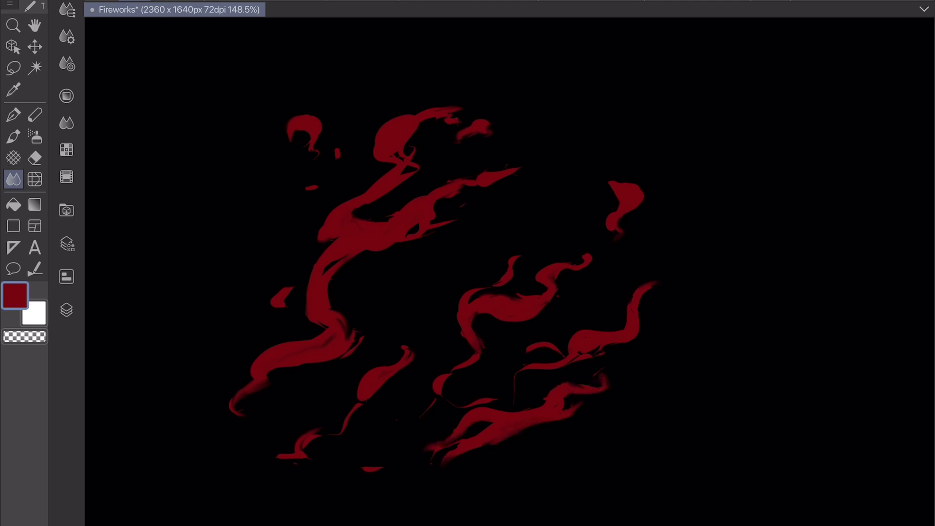
- Smudge the middle flame's tail, the small lower flame's tip and the large flame's head into softer wisps
{"action": "left_click_drag", "start_coordinate": [463, 371], "coordinate": [427, 391]}
{"action": "mouse_move", "coordinate": [476, 341]}
{"action": "left_mouse_down"}
{"action": "mouse_move", "coordinate": [467, 366]}
{"action": "mouse_move", "coordinate": [404, 337]}
{"action": "left_mouse_up"}
{"action": "mouse_move", "coordinate": [409, 168]}
{"action": "left_mouse_down"}
{"action": "mouse_move", "coordinate": [397, 154]}
{"action": "mouse_move", "coordinate": [366, 168]}
{"action": "left_mouse_up"}
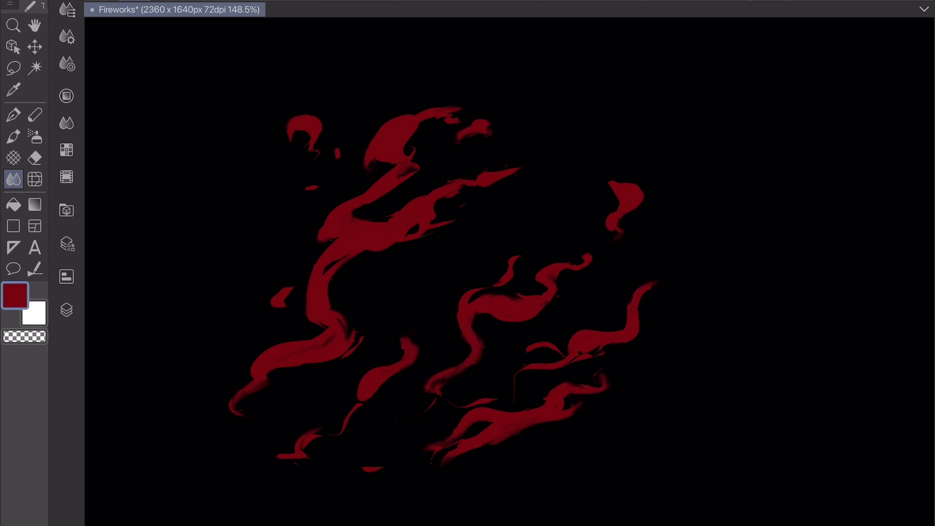
{"action": "left_click_drag", "start_coordinate": [439, 116], "coordinate": [472, 104]}
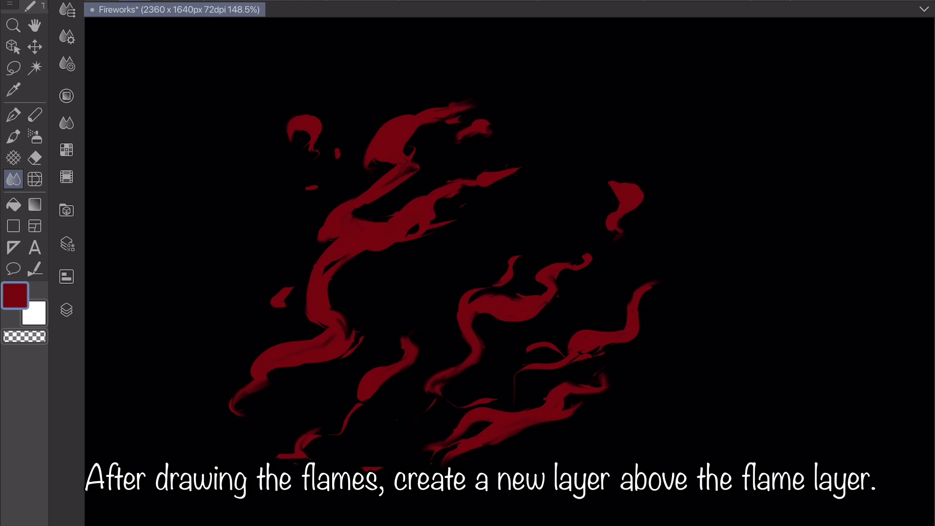
- Add a new layer above flame layer S, clip it to that layer, and set the drawing colour to burnt orange
{"action": "left_click", "coordinate": [66, 309]}
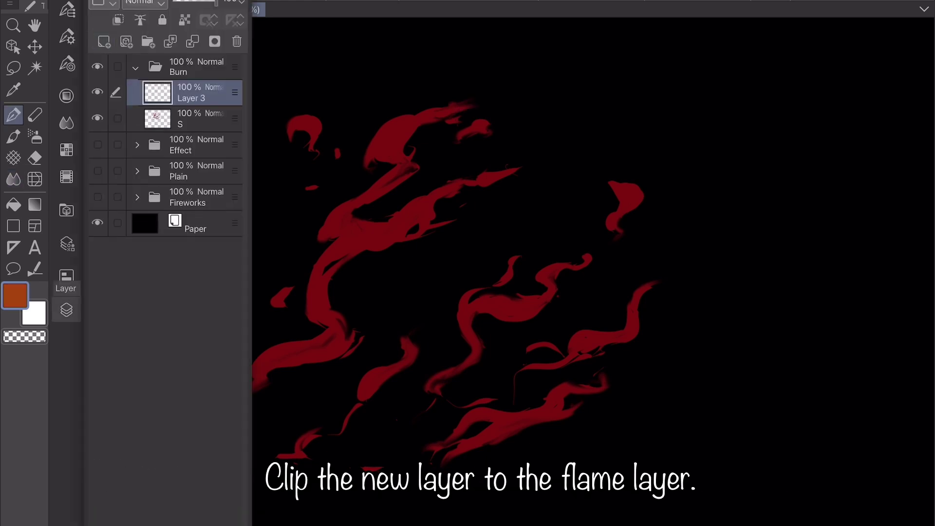
{"action": "left_click", "coordinate": [118, 19]}
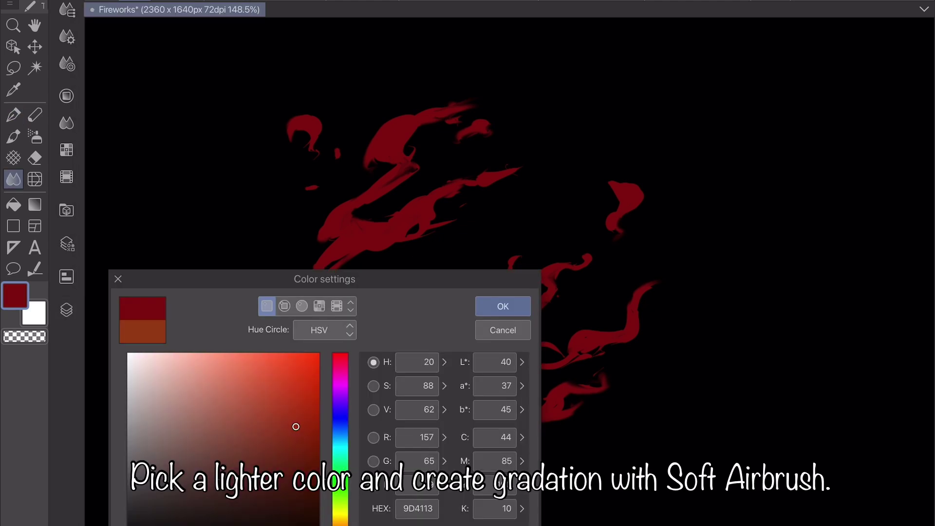
{"action": "key", "text": "Return"}
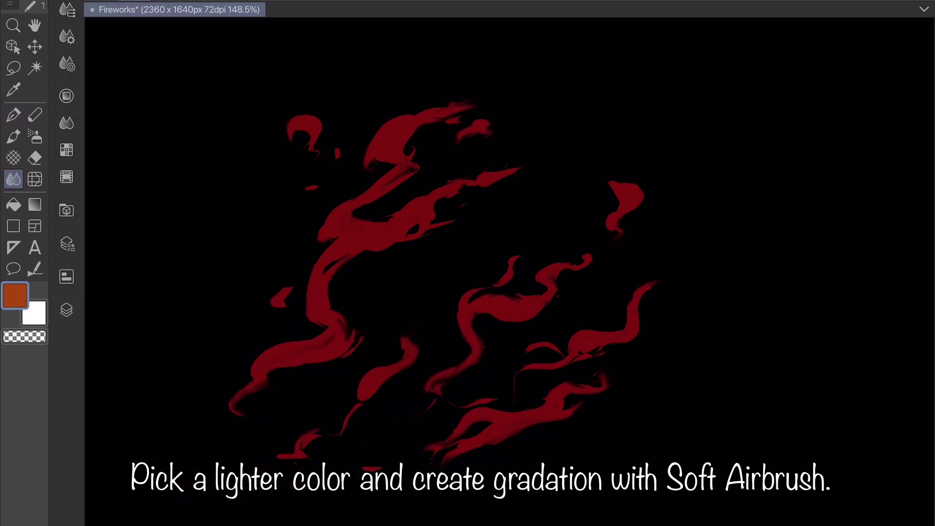
- Paint a burnt orange gradation over the large flame's head with the Soft airbrush
{"action": "left_click", "coordinate": [14, 114]}
{"action": "left_click", "coordinate": [67, 37]}
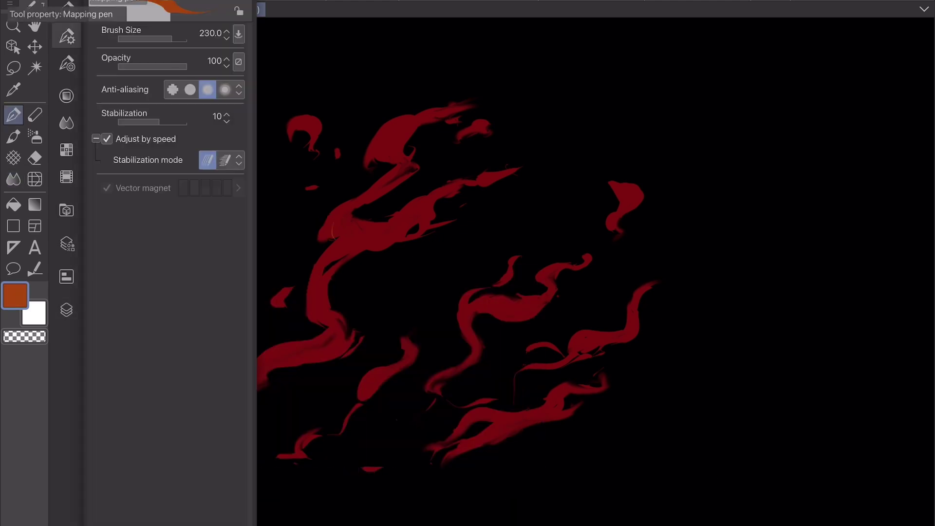
{"action": "left_click", "coordinate": [510, 302]}
{"action": "left_click", "coordinate": [35, 137]}
{"action": "left_click_drag", "start_coordinate": [478, 105], "coordinate": [375, 156]}
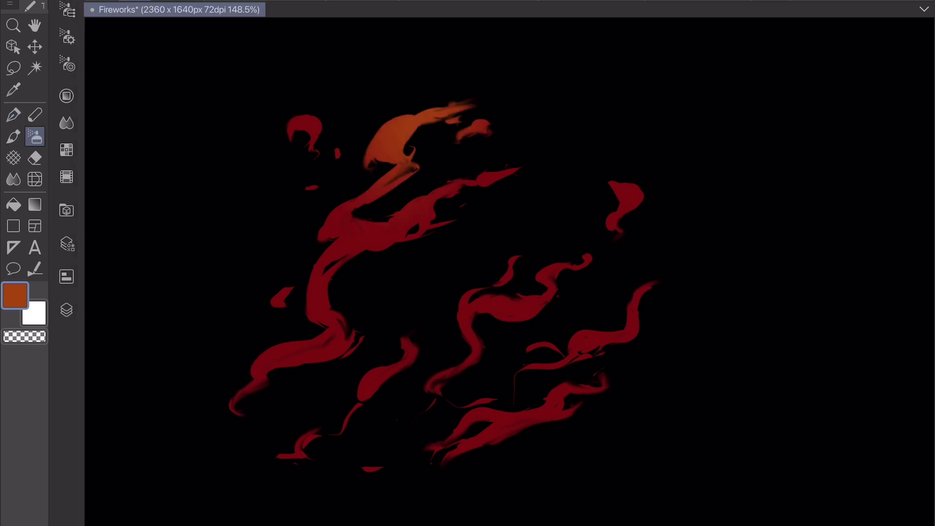
- Airbrush burnt orange over the large flame's branch, the upper parts of the other flames and the small flecks
{"action": "left_click_drag", "start_coordinate": [517, 170], "coordinate": [321, 273]}
{"action": "left_click_drag", "start_coordinate": [584, 261], "coordinate": [478, 302]}
{"action": "left_click_drag", "start_coordinate": [653, 288], "coordinate": [584, 351]}
{"action": "left_click_drag", "start_coordinate": [479, 310], "coordinate": [560, 395]}
{"action": "left_click", "coordinate": [305, 132]}
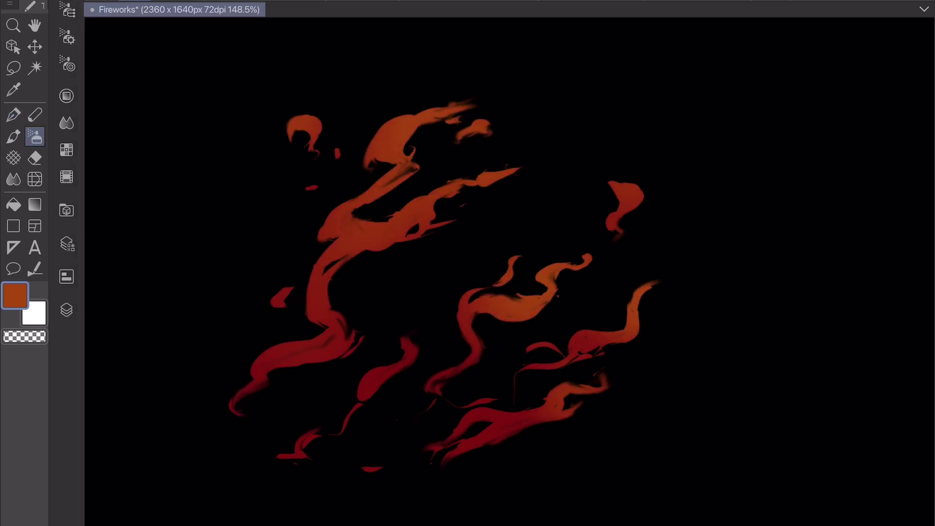
{"action": "left_click_drag", "start_coordinate": [288, 291], "coordinate": [276, 303]}
{"action": "left_click_drag", "start_coordinate": [414, 341], "coordinate": [307, 443]}
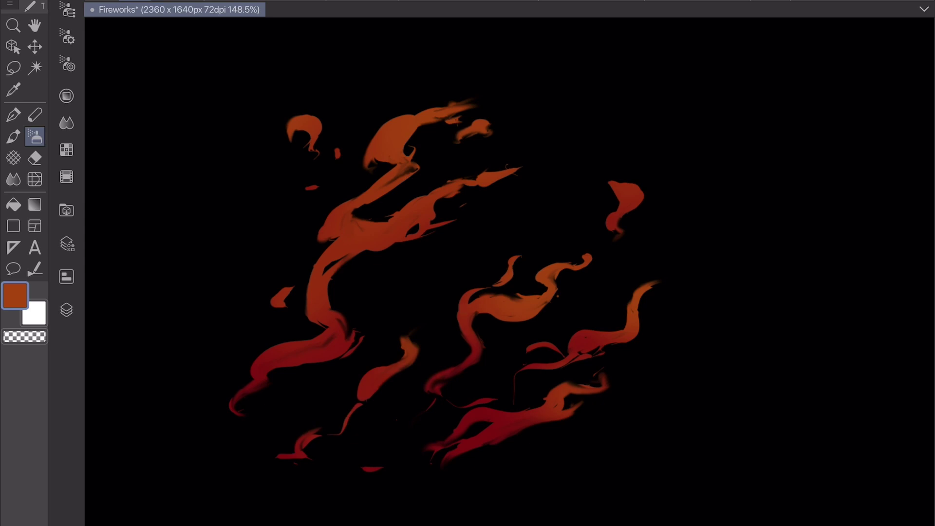
- Switch to a lighter orange and airbrush the upper flame tips, the far-right fleck and the forked lower flame
{"action": "double_click", "coordinate": [15, 296]}
{"action": "left_click", "coordinate": [504, 305]}
{"action": "left_click_drag", "start_coordinate": [463, 107], "coordinate": [385, 151]}
{"action": "left_click_drag", "start_coordinate": [516, 173], "coordinate": [400, 234]}
{"action": "left_click_drag", "start_coordinate": [639, 190], "coordinate": [614, 214]}
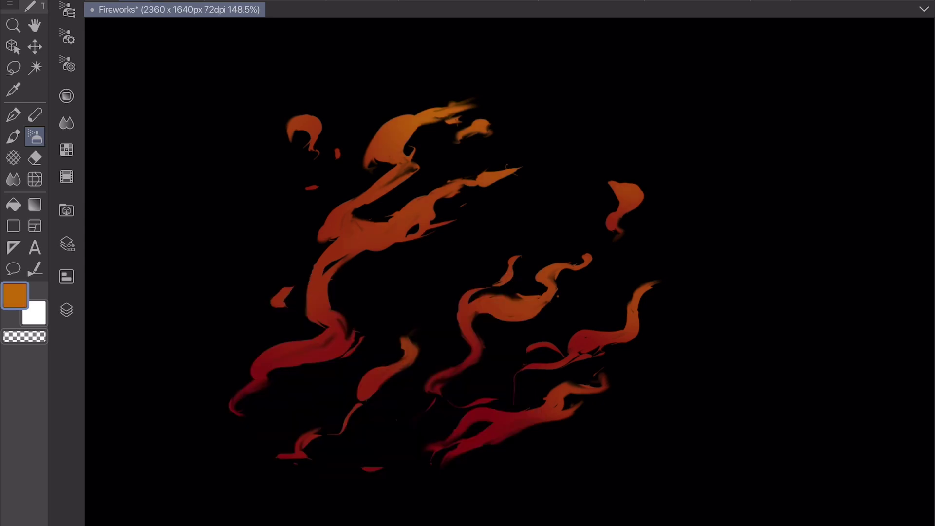
{"action": "left_click_drag", "start_coordinate": [565, 390], "coordinate": [523, 419]}
- Lock the transparent pixels of Layer 3, which holds the orange petal shape, in the Ball folder
{"action": "left_click", "coordinate": [274, 320], "text": "alt"}
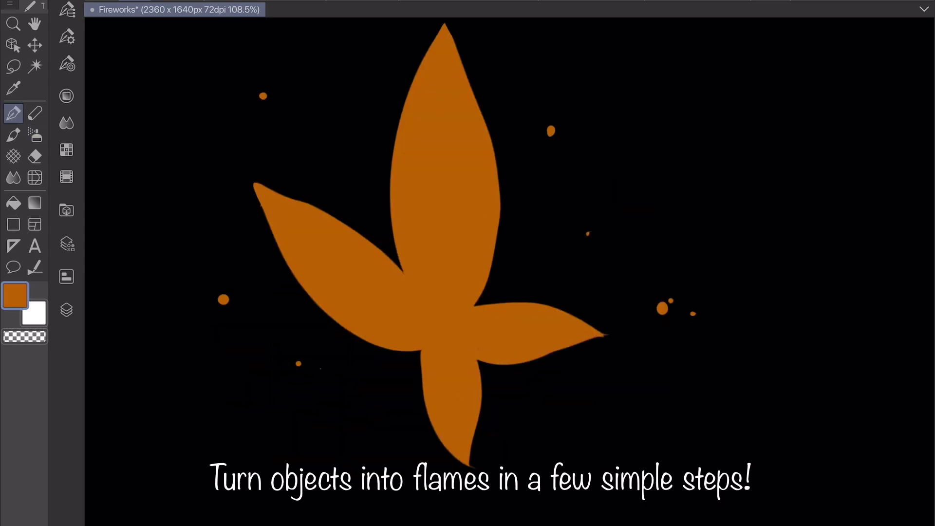
{"action": "key", "text": "o"}
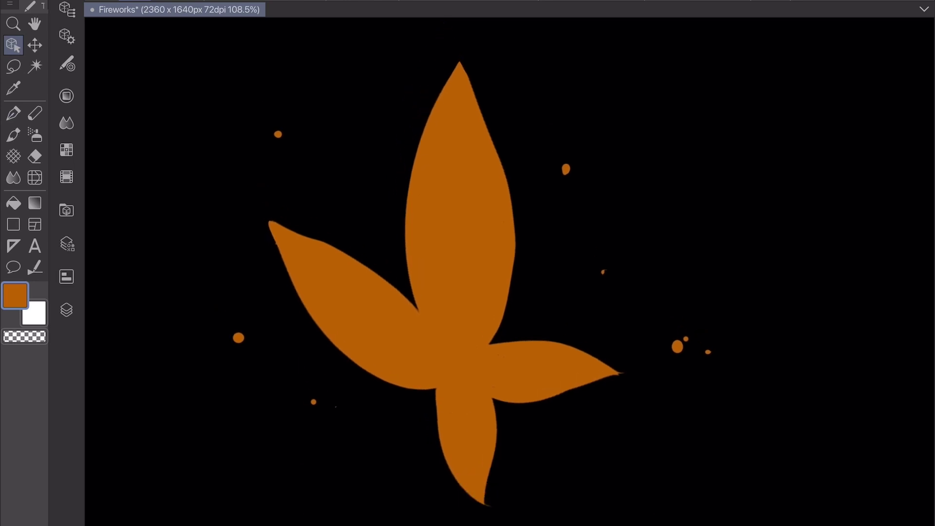
{"action": "left_click", "coordinate": [67, 310]}
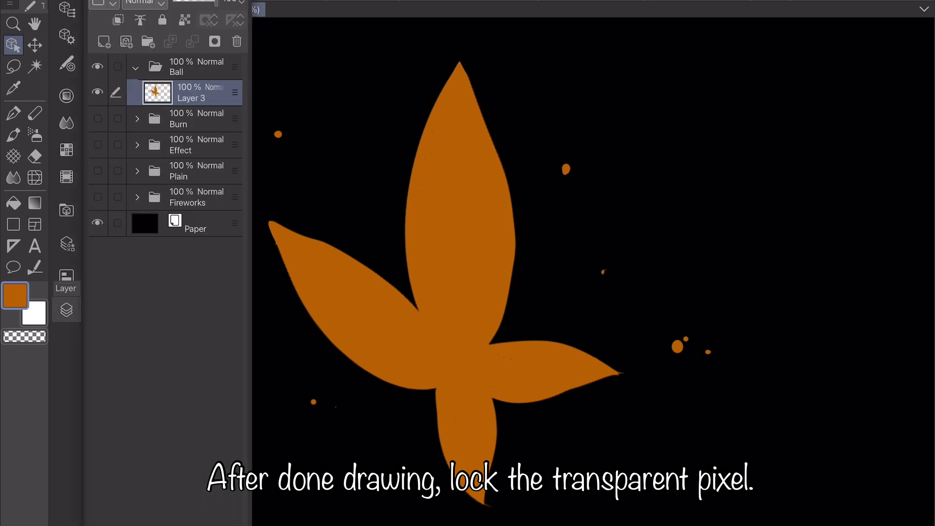
{"action": "left_click", "coordinate": [185, 19]}
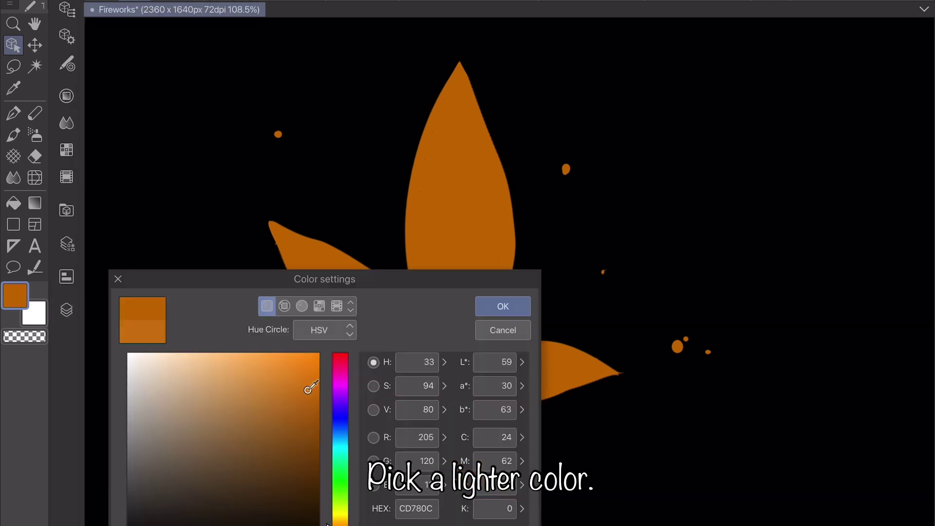
- Apply a Foreground to transparent gradient in golden orange DB9A00 over the petal shape, running from its upper left toward its center
{"action": "left_click_drag", "start_coordinate": [309, 387], "coordinate": [325, 376]}
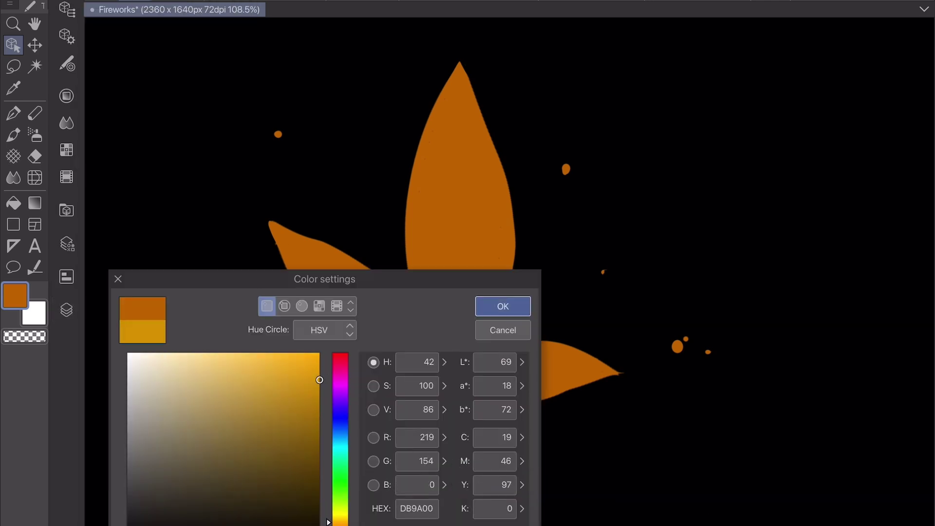
{"action": "left_click", "coordinate": [503, 305]}
{"action": "key", "text": "g"}
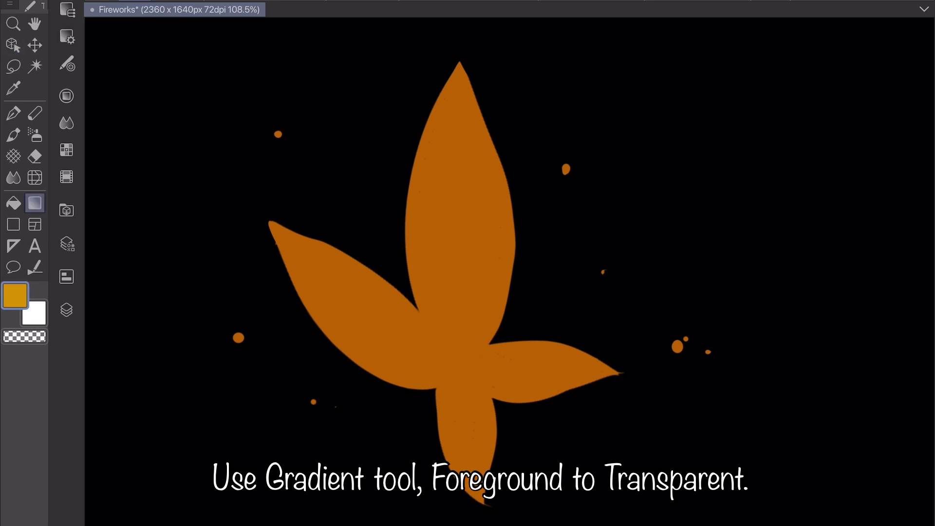
{"action": "left_click", "coordinate": [67, 9]}
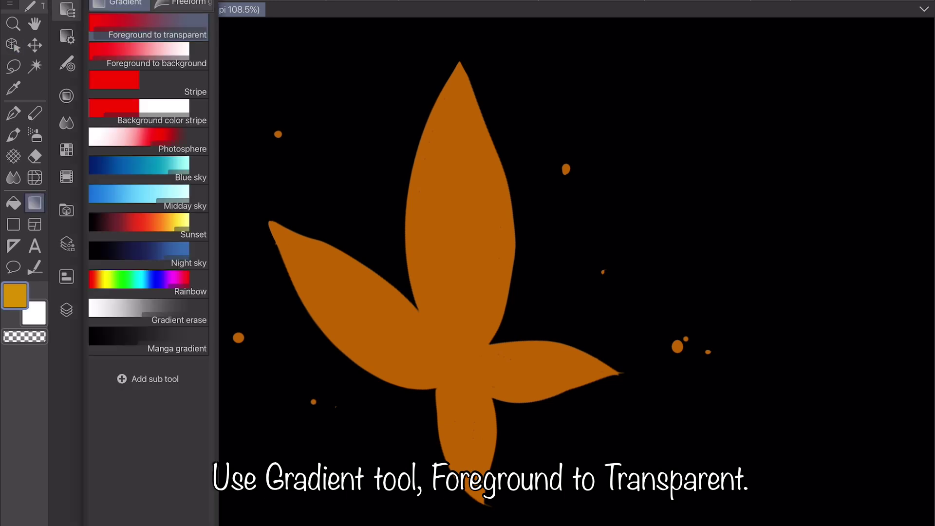
{"action": "left_click_drag", "start_coordinate": [330, 125], "coordinate": [449, 359]}
{"action": "left_click_drag", "start_coordinate": [350, 190], "coordinate": [385, 251]}
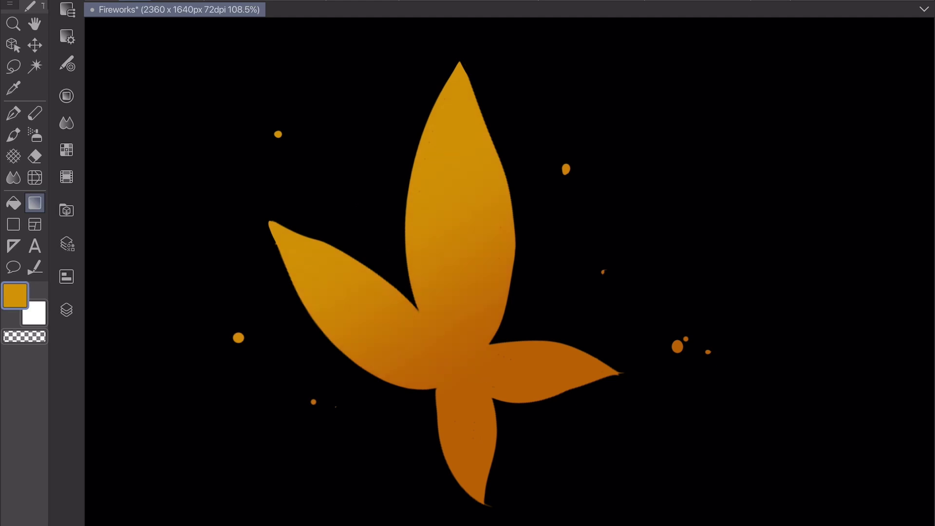
- Add a border effect to the petal layer with a red edge color and an edge thickness of 1.6
{"action": "left_click", "coordinate": [67, 243]}
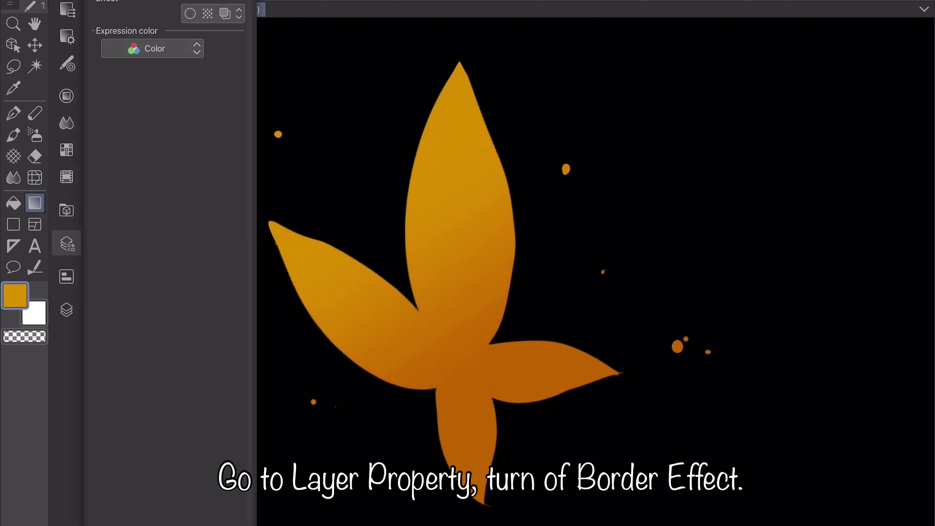
{"action": "left_click", "coordinate": [190, 13]}
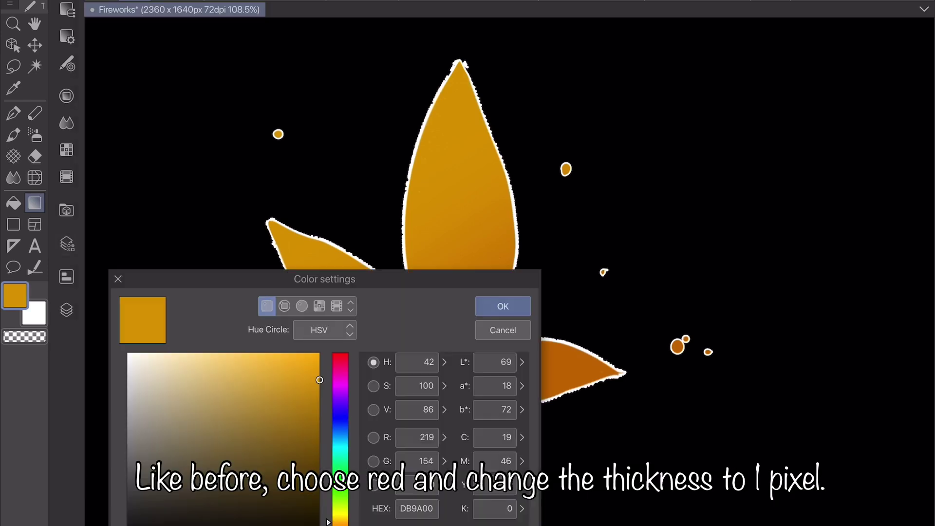
{"action": "left_click", "coordinate": [340, 371]}
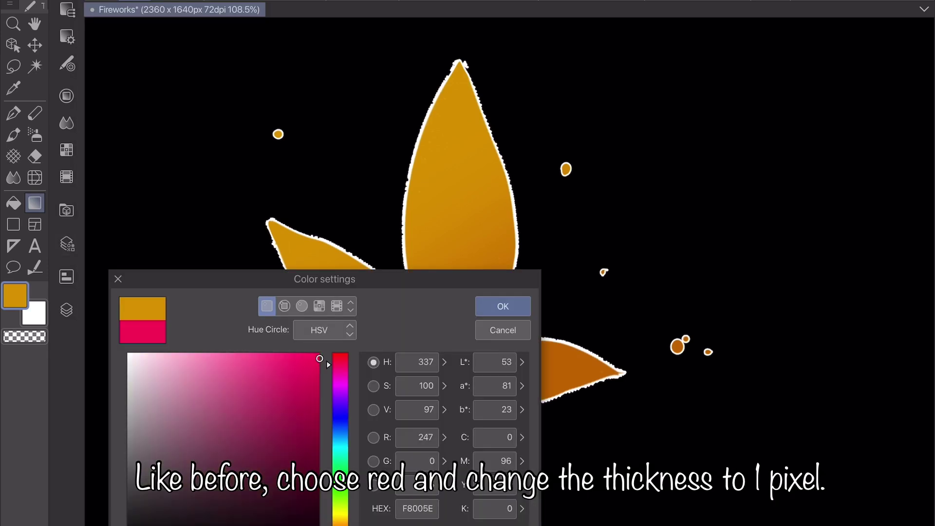
{"action": "left_click", "coordinate": [334, 382]}
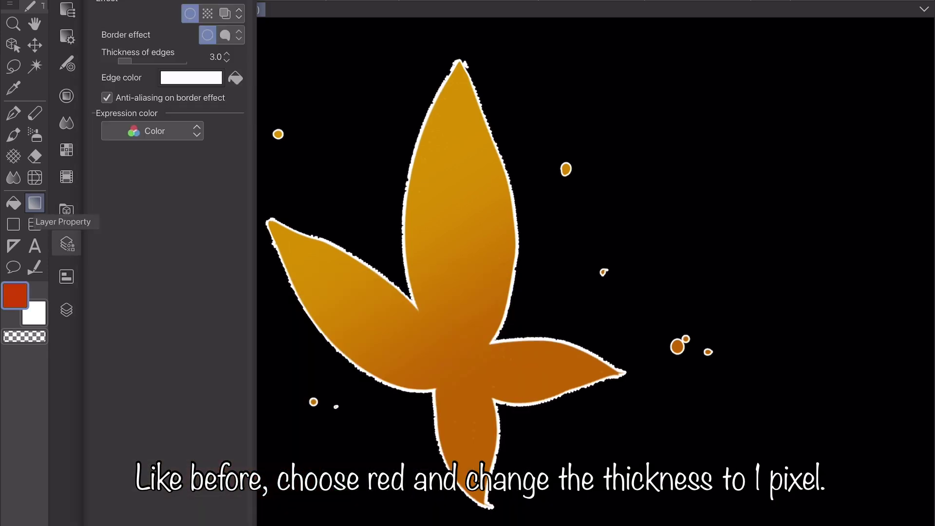
{"action": "left_click", "coordinate": [235, 78]}
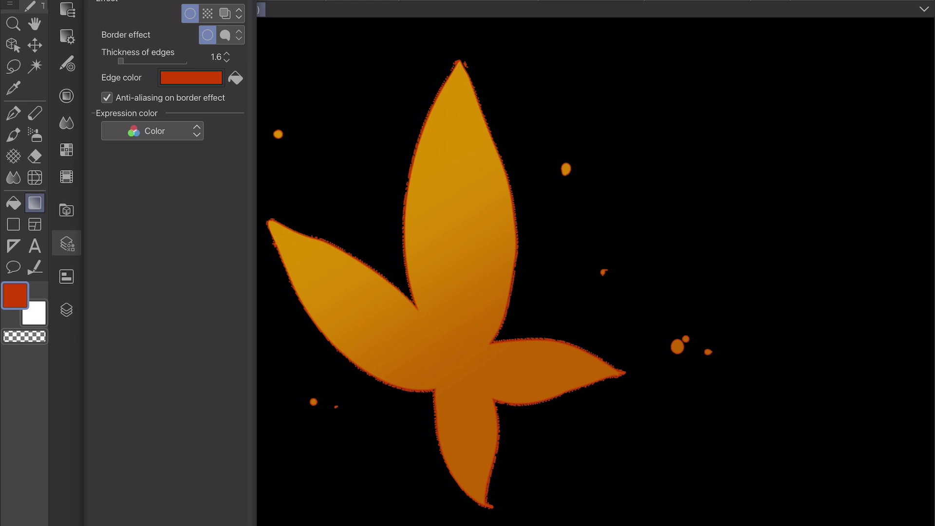
{"action": "left_click", "coordinate": [67, 243]}
- Duplicate Layer 3 in the Ball folder and make the lower copy the active layer
{"action": "left_click", "coordinate": [67, 310]}
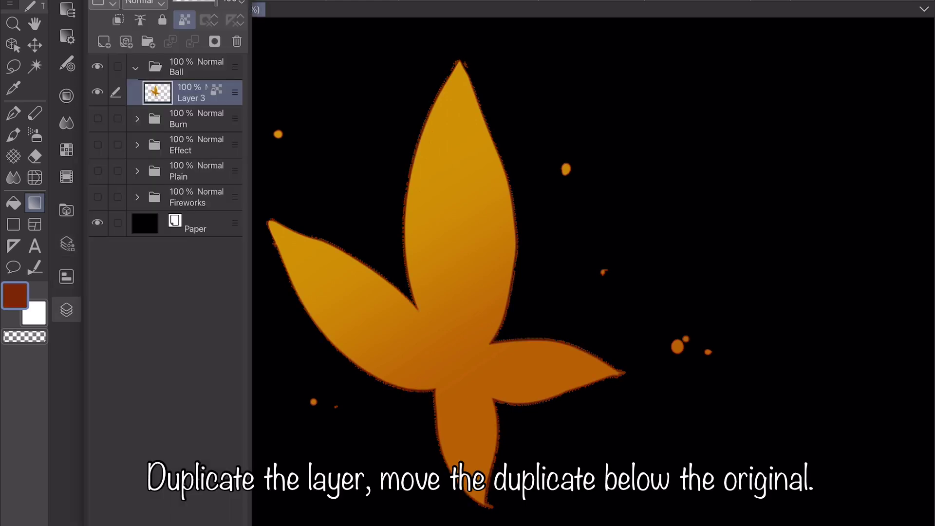
{"action": "right_click", "coordinate": [202, 97]}
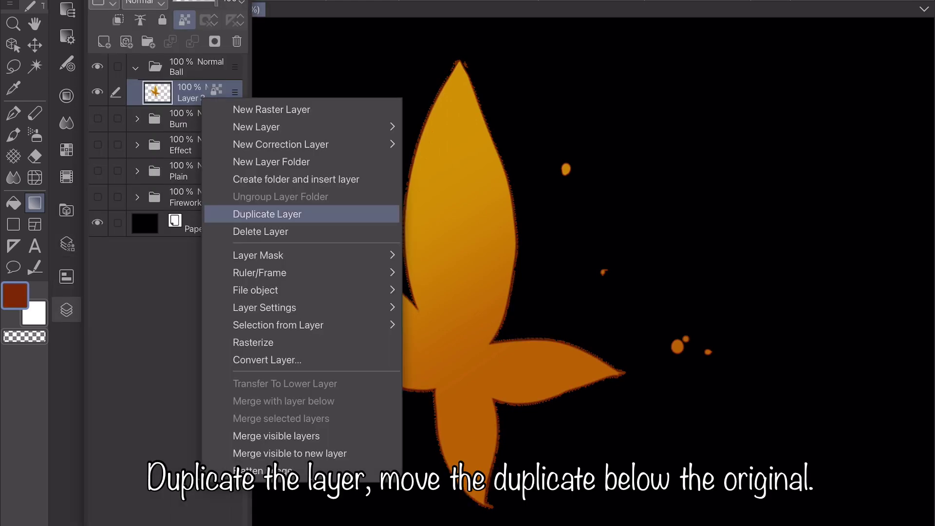
{"action": "left_click", "coordinate": [267, 214]}
{"action": "left_click", "coordinate": [195, 119]}
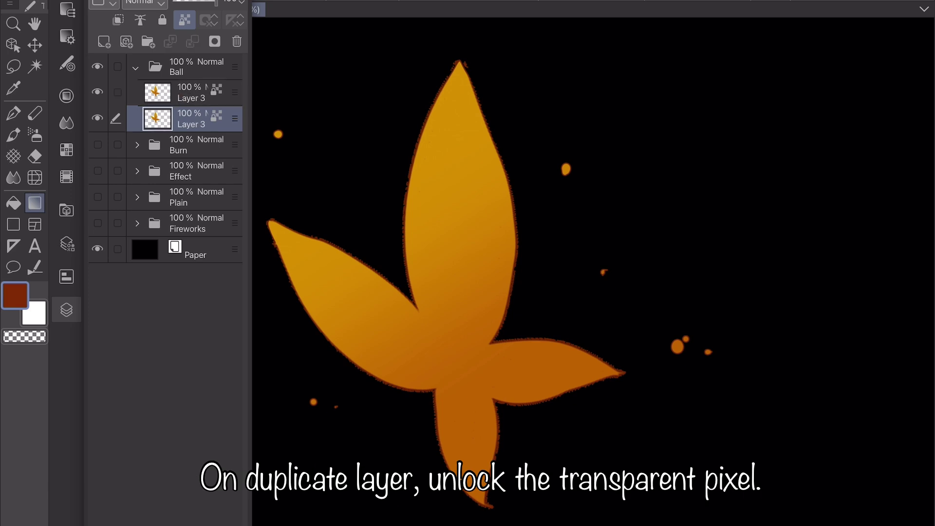
- Unlock the transparent pixels of the lower Layer 3 copy and turn off its border effect
{"action": "left_click", "coordinate": [185, 20]}
{"action": "left_click", "coordinate": [66, 310]}
{"action": "left_click", "coordinate": [66, 244]}
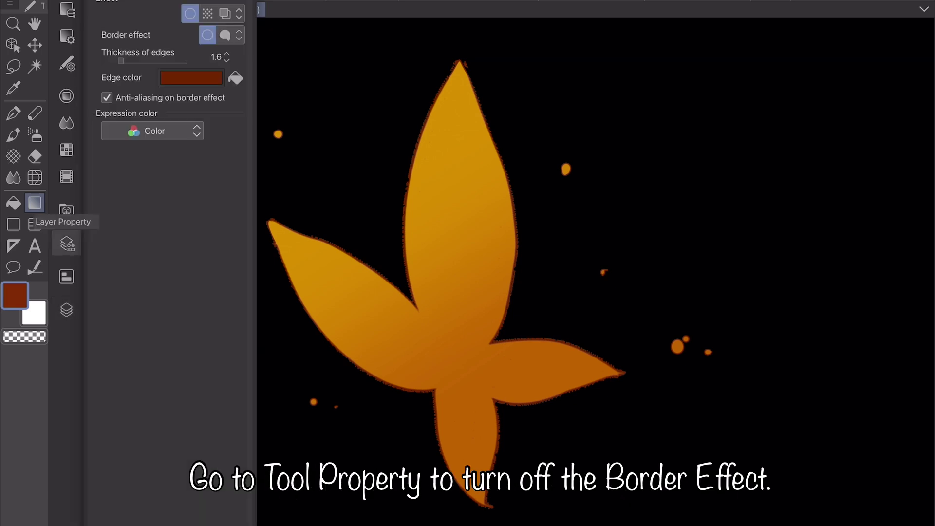
{"action": "left_click", "coordinate": [190, 14]}
- Apply a Gaussian blur with a strength of 90.05 to the lower copy of the petal shape
{"action": "left_click", "coordinate": [292, 1]}
{"action": "mouse_move", "coordinate": [312, 1]}
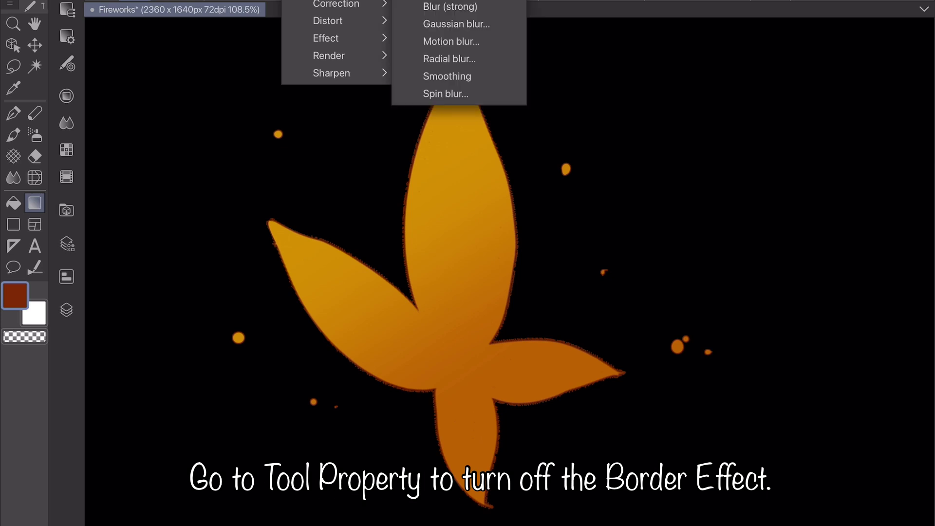
{"action": "left_click", "coordinate": [429, 25]}
{"action": "left_click_drag", "start_coordinate": [248, 289], "coordinate": [412, 288]}
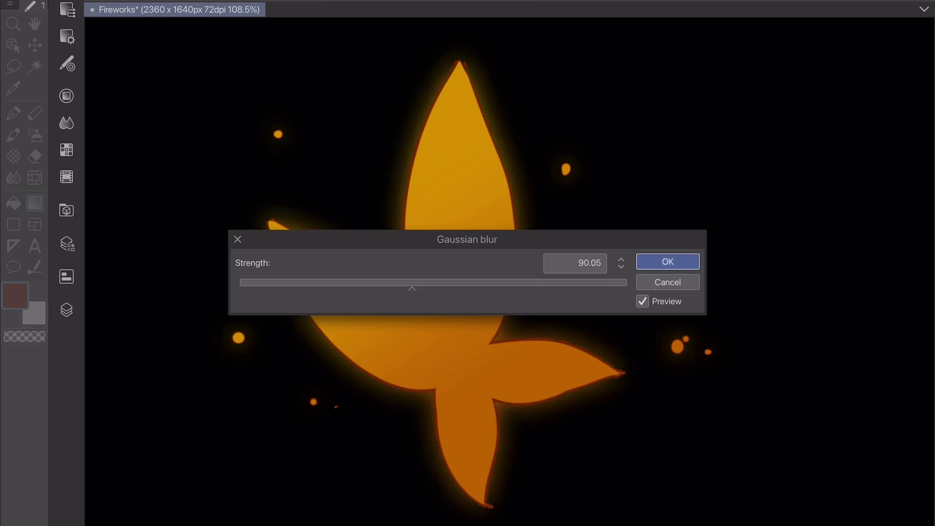
{"action": "left_click", "coordinate": [668, 261]}
- Lock the blurred copy's transparent pixels, lasso the whole shape with its specks, fill it with dark red and deselect
{"action": "left_click", "coordinate": [66, 310]}
{"action": "left_click", "coordinate": [185, 20]}
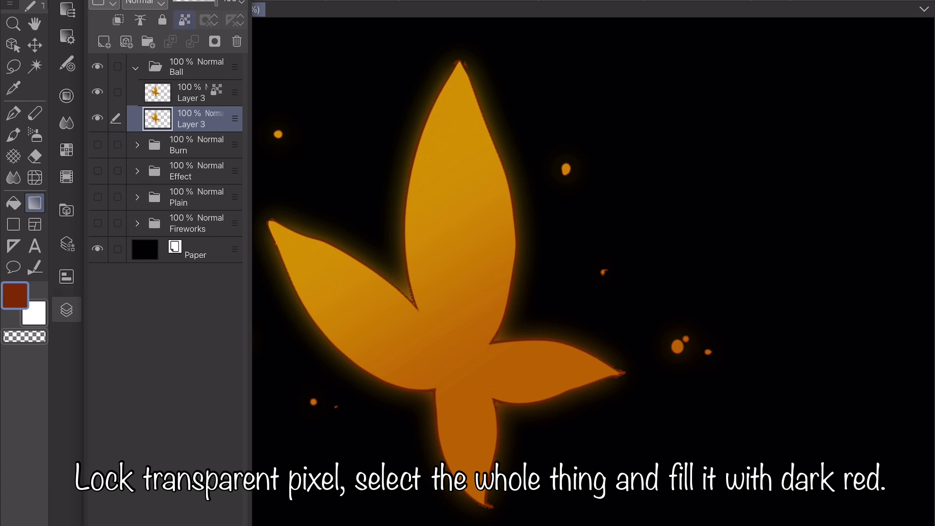
{"action": "left_click", "coordinate": [13, 65]}
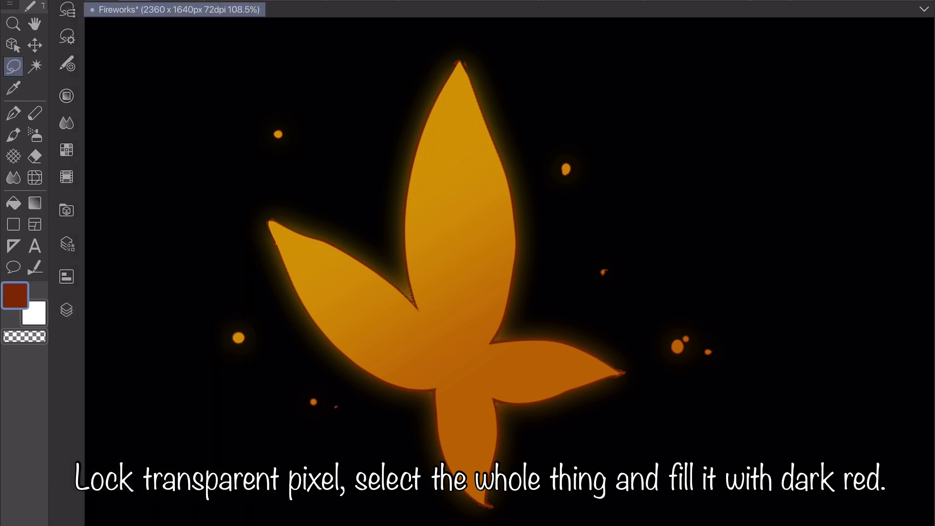
{"action": "mouse_move", "coordinate": [262, 57]}
{"action": "left_mouse_down"}
{"action": "mouse_move", "coordinate": [182, 403]}
{"action": "mouse_move", "coordinate": [591, 487]}
{"action": "mouse_move", "coordinate": [772, 234]}
{"action": "mouse_move", "coordinate": [561, 40]}
{"action": "mouse_move", "coordinate": [280, 60]}
{"action": "mouse_move", "coordinate": [265, 70]}
{"action": "left_mouse_up"}
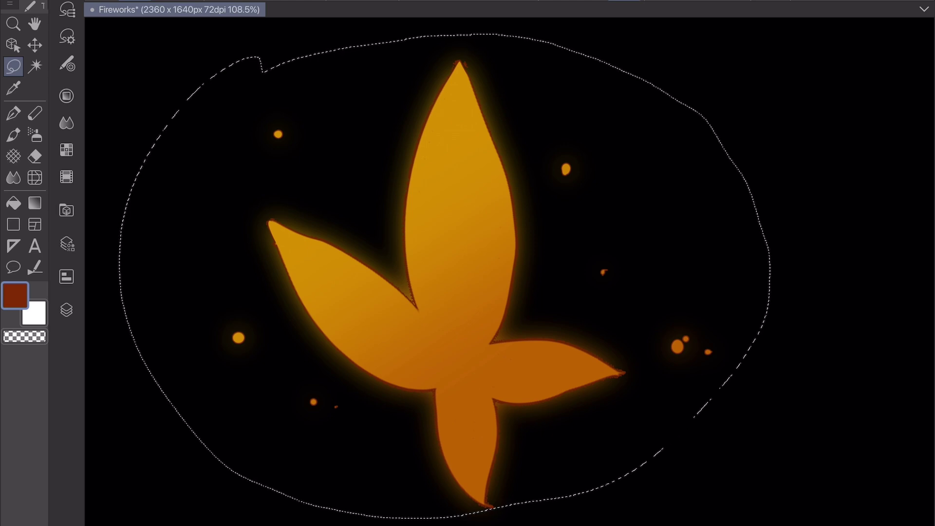
{"action": "key", "text": "Delete"}
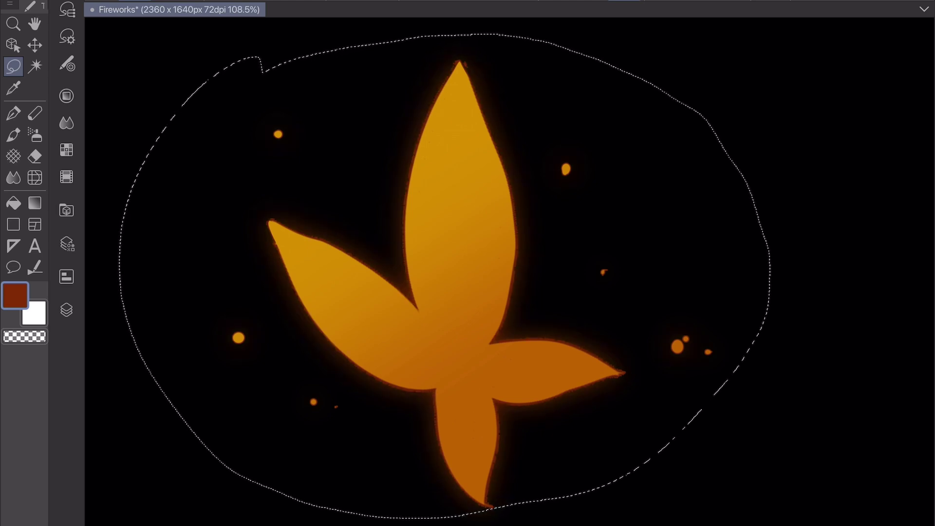
{"action": "key", "text": "ctrl+d"}
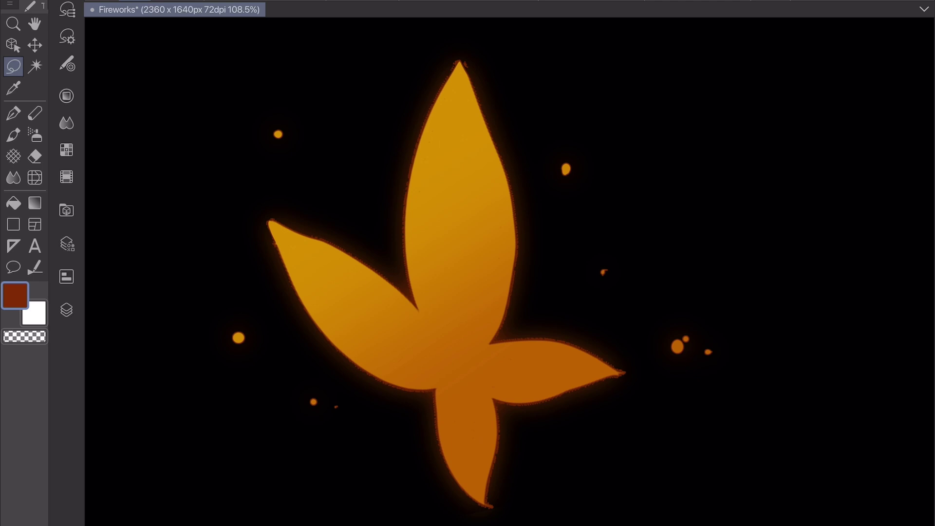
- Duplicate the dark red glow layer twice to strengthen the glow around the petals
{"action": "left_click", "coordinate": [66, 310]}
{"action": "right_click", "coordinate": [195, 119]}
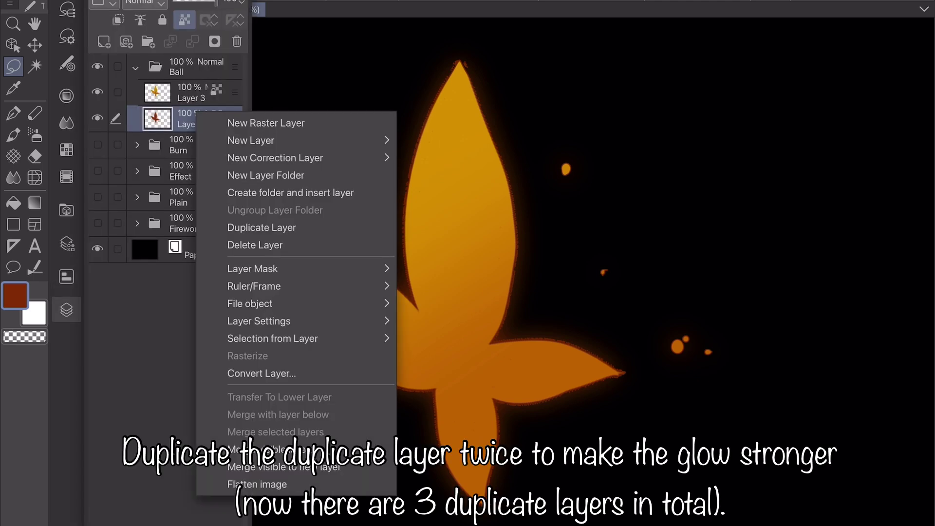
{"action": "left_click", "coordinate": [261, 228]}
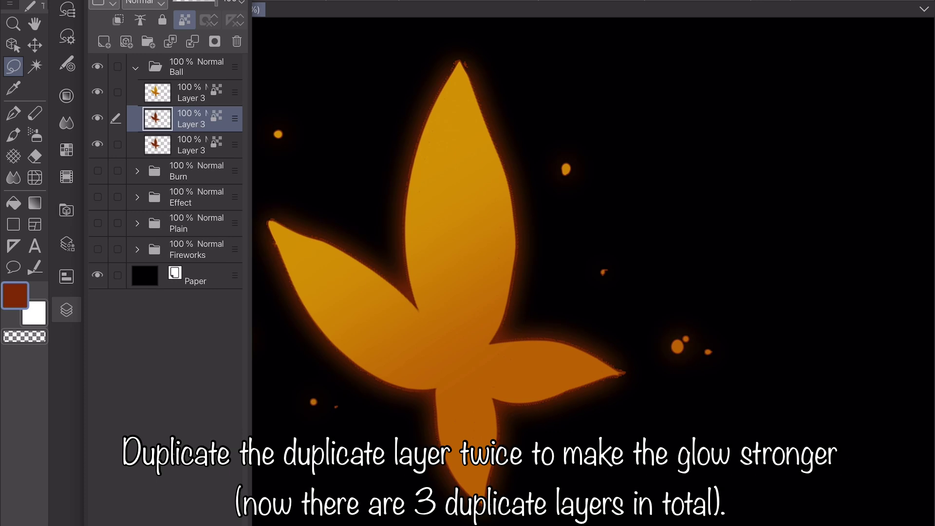
{"action": "right_click", "coordinate": [191, 119]}
{"action": "left_click", "coordinate": [255, 234]}
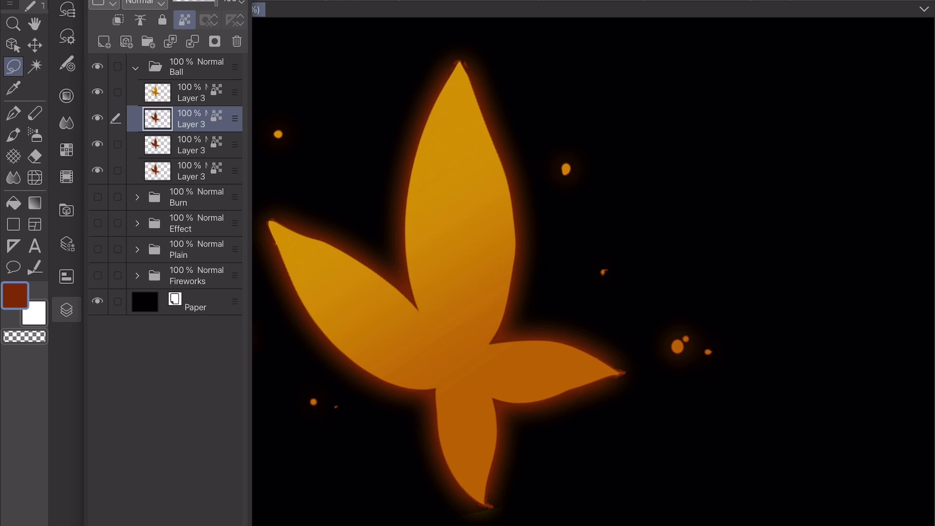
- Select the three dark red glow layers and merge them into one layer
{"action": "left_click", "coordinate": [190, 170], "text": "shift"}
{"action": "right_click", "coordinate": [241, 128]}
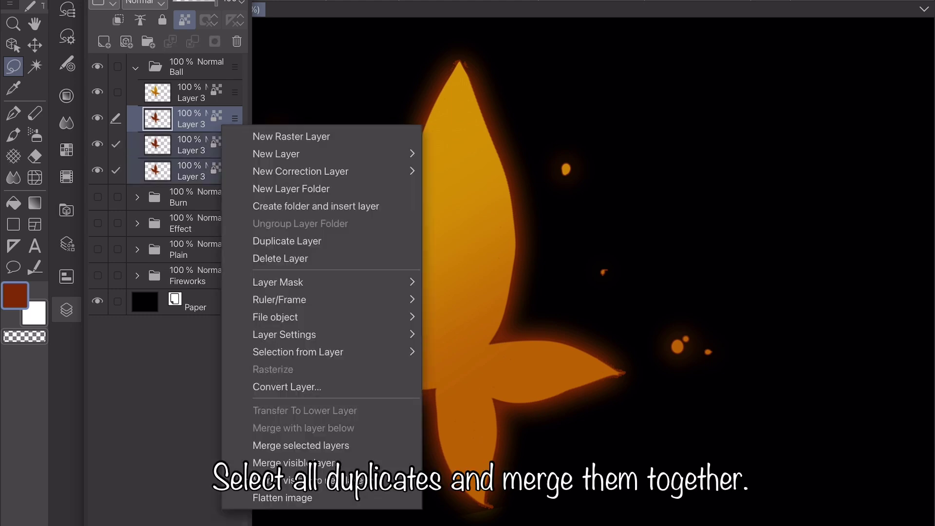
{"action": "left_click", "coordinate": [292, 384]}
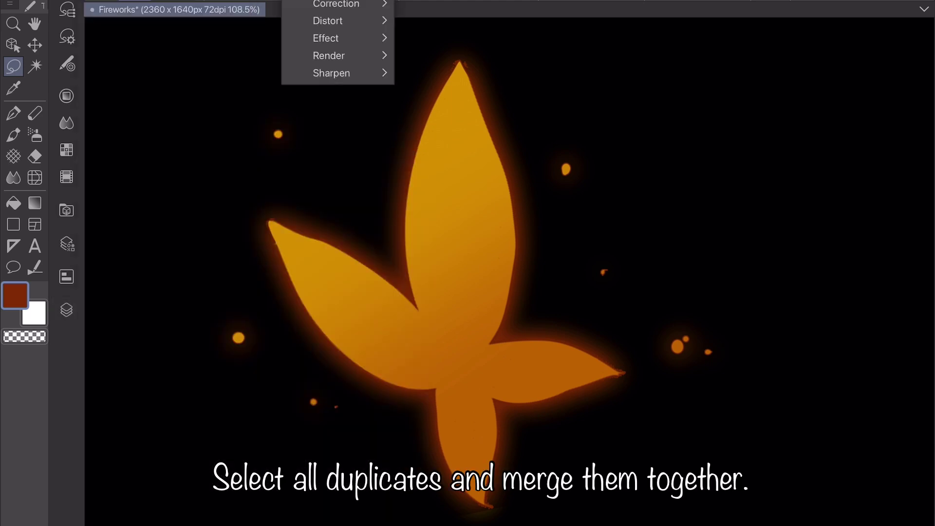
- Soften the merged glow with a Gaussian blur of strength 51.09 and add a new raster layer above the petal layer
{"action": "left_click", "coordinate": [449, 23]}
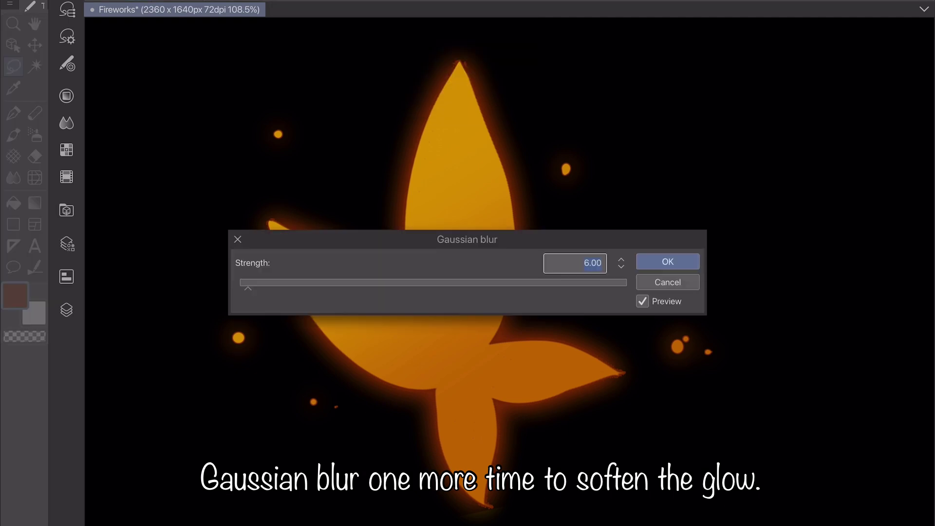
{"action": "left_click", "coordinate": [319, 283]}
{"action": "left_click_drag", "start_coordinate": [319, 283], "coordinate": [334, 283]}
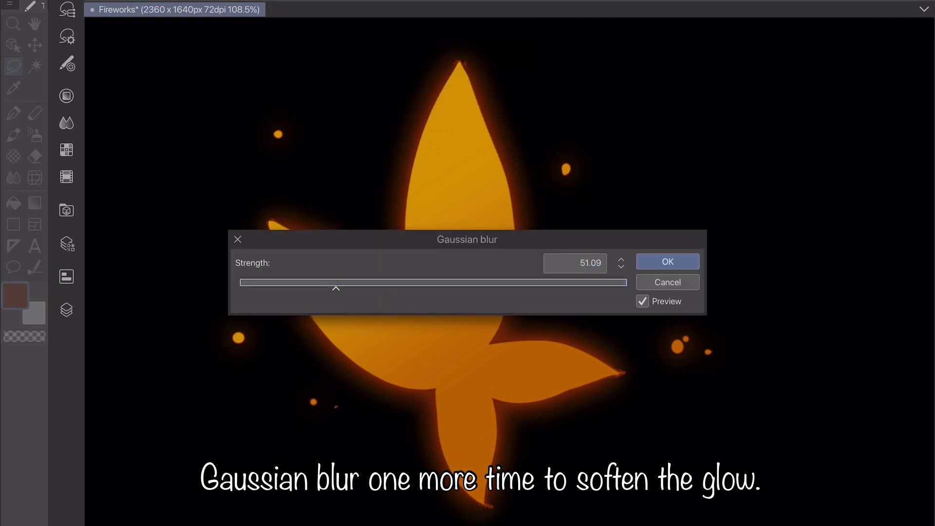
{"action": "left_click", "coordinate": [668, 262]}
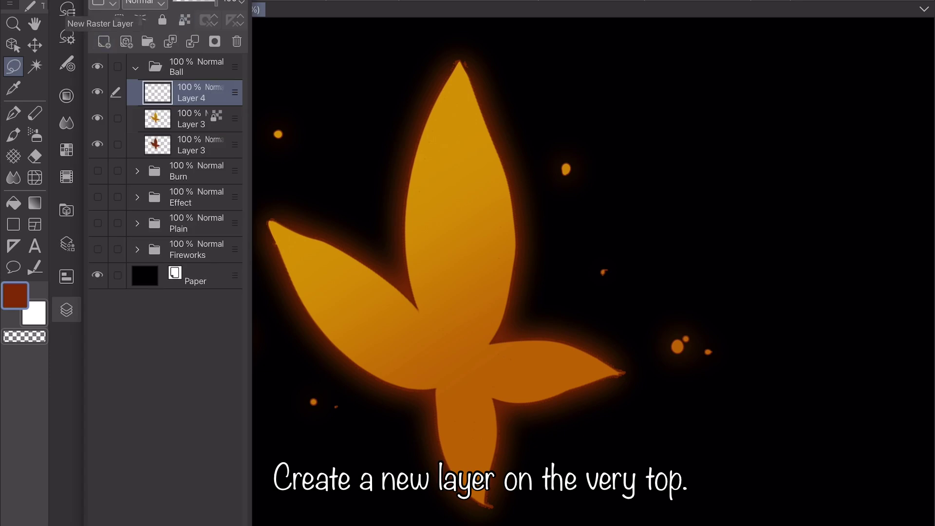
{"action": "double_click", "coordinate": [195, 93]}
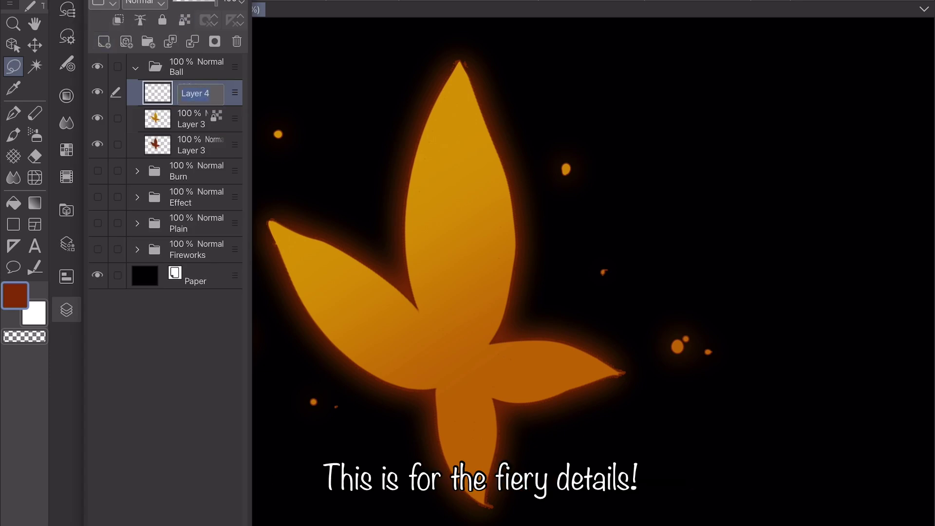
{"action": "key", "text": "Return"}
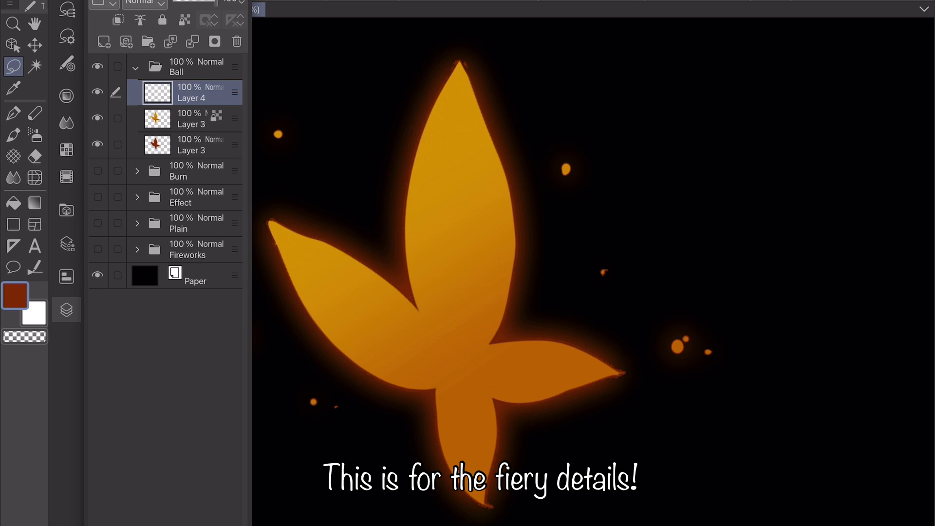
{"action": "left_click", "coordinate": [67, 310]}
- Sample the large petal's golden orange and draw small pen flame wisps at its tip and down its right edge
{"action": "left_click", "coordinate": [463, 112]}
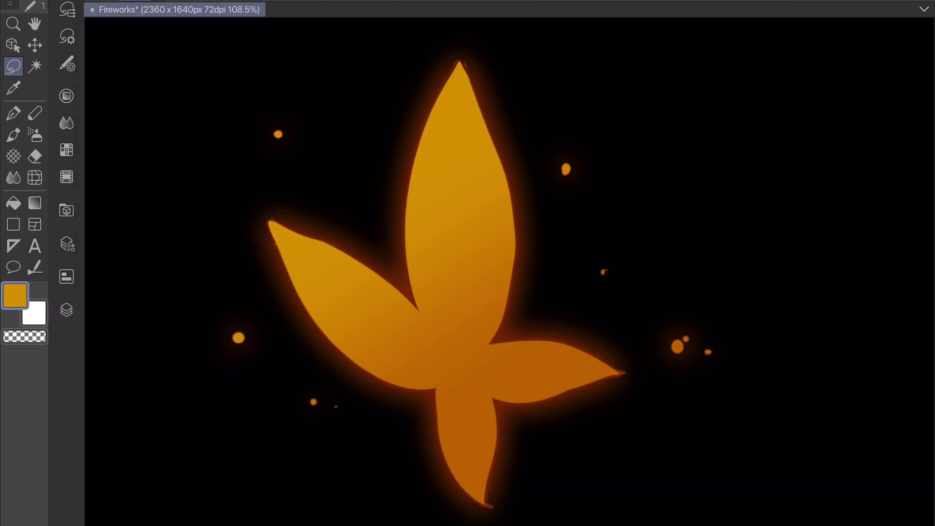
{"action": "key", "text": "p"}
{"action": "left_click_drag", "start_coordinate": [460, 54], "coordinate": [507, 181]}
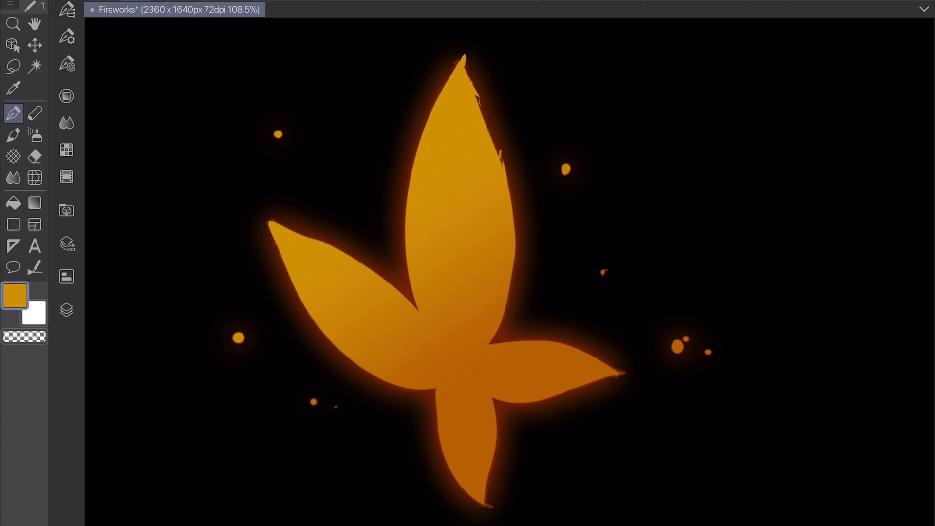
{"action": "left_click_drag", "start_coordinate": [513, 219], "coordinate": [518, 248]}
{"action": "left_click", "coordinate": [515, 242], "text": "alt"}
- Draw golden flame wisps at the left petal's tip and along both its edges, and extend the large petal's tip with a curling wisp
{"action": "left_click", "coordinate": [283, 244], "text": "alt"}
{"action": "left_click_drag", "start_coordinate": [272, 222], "coordinate": [275, 210]}
{"action": "left_click_drag", "start_coordinate": [280, 203], "coordinate": [278, 217]}
{"action": "left_click_drag", "start_coordinate": [291, 229], "coordinate": [345, 251]}
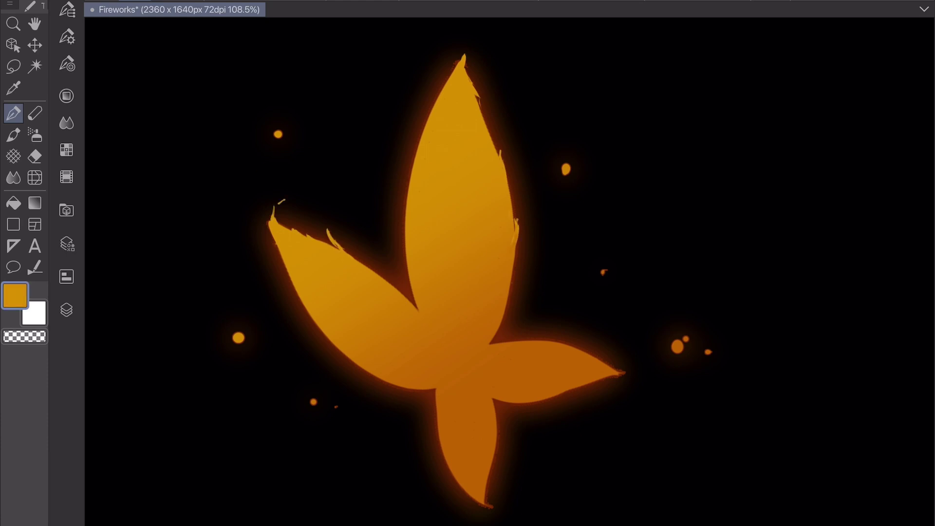
{"action": "left_click_drag", "start_coordinate": [466, 54], "coordinate": [479, 41]}
{"action": "left_click_drag", "start_coordinate": [288, 276], "coordinate": [280, 264]}
- Using colors sampled from each petal, draw flame wisps along the upper edges of the right petal and the left petal
{"action": "left_click", "coordinate": [546, 363], "text": "alt"}
{"action": "mouse_move", "coordinate": [545, 342]}
{"action": "left_mouse_down"}
{"action": "mouse_move", "coordinate": [571, 337]}
{"action": "mouse_move", "coordinate": [608, 357]}
{"action": "left_mouse_up"}
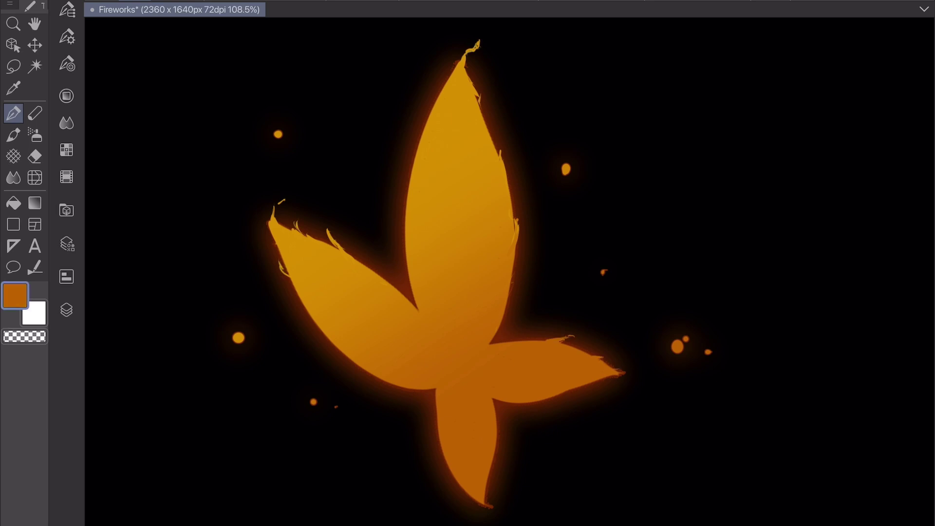
{"action": "left_click", "coordinate": [370, 273], "text": "alt"}
{"action": "left_click_drag", "start_coordinate": [340, 245], "coordinate": [357, 261]}
{"action": "left_click_drag", "start_coordinate": [377, 257], "coordinate": [395, 289]}
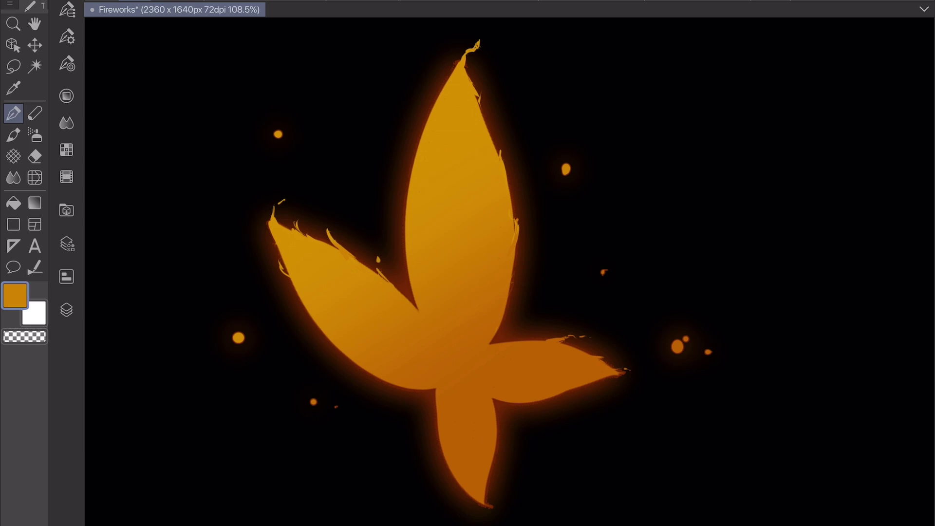
- Draw flame wisps on the large petal's right edge and, with the bottom petal's orange sampled, off the bottom and right petals
{"action": "left_click_drag", "start_coordinate": [507, 170], "coordinate": [515, 220]}
{"action": "left_click_drag", "start_coordinate": [490, 121], "coordinate": [485, 135]}
{"action": "left_click_drag", "start_coordinate": [438, 244], "coordinate": [441, 251]}
{"action": "left_click", "coordinate": [478, 414], "text": "alt"}
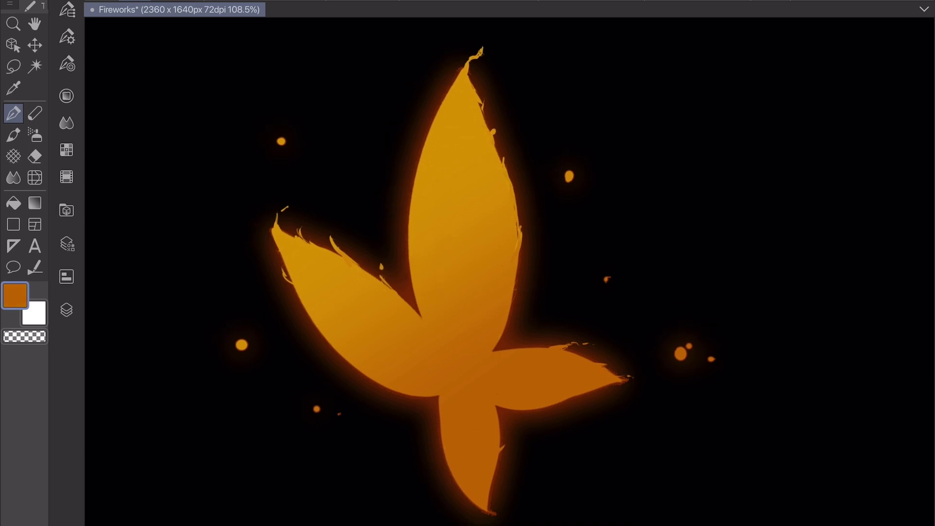
{"action": "left_click_drag", "start_coordinate": [502, 438], "coordinate": [525, 420]}
{"action": "left_click_drag", "start_coordinate": [594, 357], "coordinate": [602, 352]}
- Sample the large petal's colors and draw detached flame licks flying up from its lower right edge
{"action": "left_click", "coordinate": [506, 220], "text": "alt"}
{"action": "left_click_drag", "start_coordinate": [519, 237], "coordinate": [550, 196]}
{"action": "left_click", "coordinate": [502, 312], "text": "alt"}
{"action": "mouse_move", "coordinate": [509, 320]}
{"action": "left_mouse_down"}
{"action": "mouse_move", "coordinate": [530, 291]}
{"action": "mouse_move", "coordinate": [528, 272]}
{"action": "left_mouse_up"}
{"action": "left_click_drag", "start_coordinate": [535, 266], "coordinate": [545, 257]}
- Draw golden wisps up the large petal's left edge and add dark orange accents, sampled from the glow, along the large and left petals
{"action": "left_click", "coordinate": [429, 185], "text": "alt"}
{"action": "left_click_drag", "start_coordinate": [411, 191], "coordinate": [417, 146]}
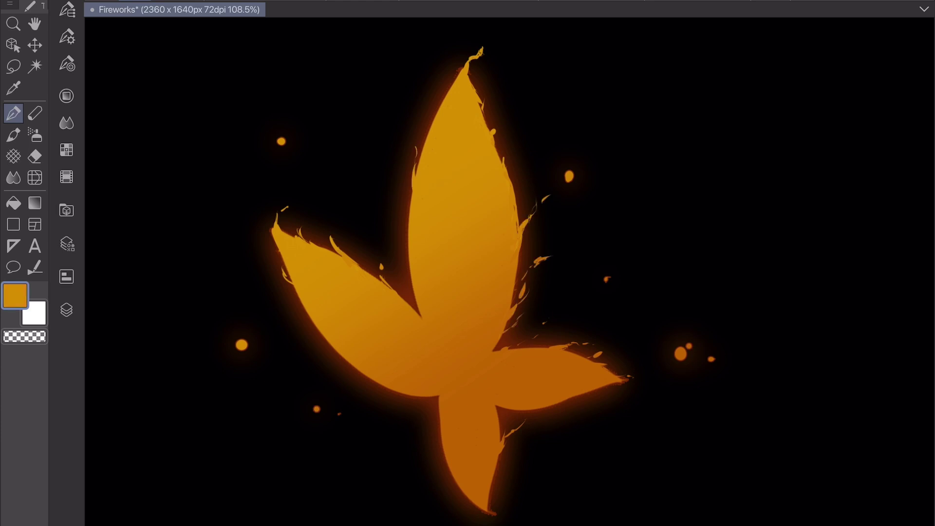
{"action": "left_click", "coordinate": [428, 95], "text": "alt"}
{"action": "left_click_drag", "start_coordinate": [415, 191], "coordinate": [414, 170]}
{"action": "left_click_drag", "start_coordinate": [497, 156], "coordinate": [492, 139]}
{"action": "left_click_drag", "start_coordinate": [315, 249], "coordinate": [306, 236]}
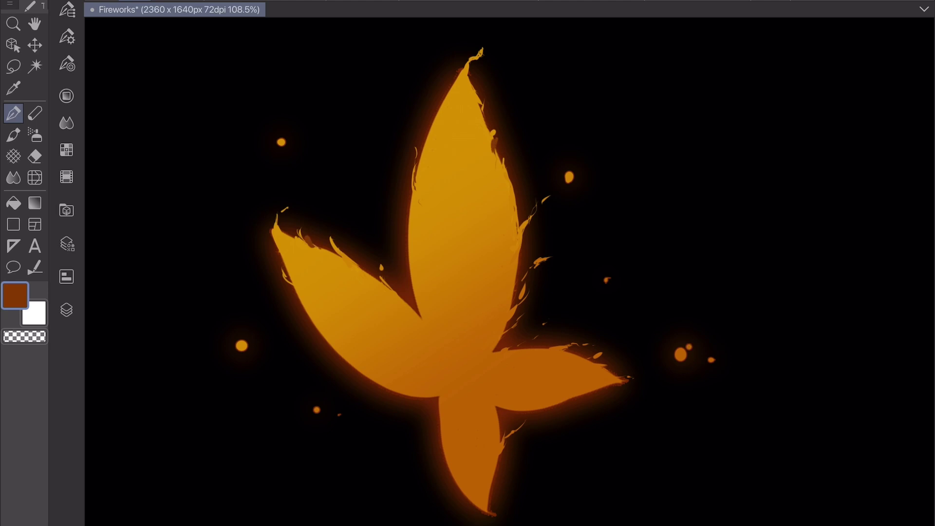
- Sample the dark red-brown glow beneath the left petal and draw a thin stroke along the petal's lower edge
{"action": "left_click", "coordinate": [357, 336], "text": "alt"}
{"action": "left_click", "coordinate": [363, 373], "text": "alt"}
{"action": "left_click_drag", "start_coordinate": [359, 370], "coordinate": [379, 382]}
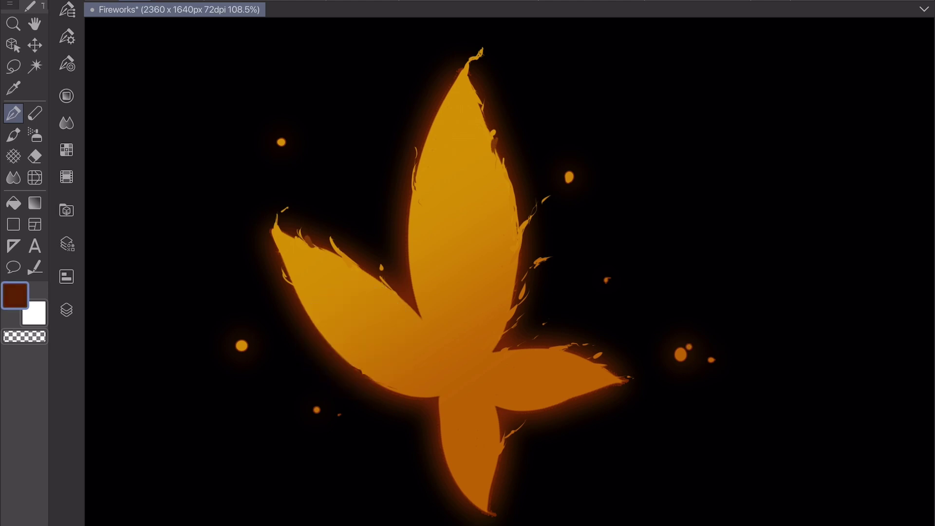
{"action": "left_click", "coordinate": [434, 286], "text": "alt"}
{"action": "left_click_drag", "start_coordinate": [412, 302], "coordinate": [390, 226]}
{"action": "left_click_drag", "start_coordinate": [371, 282], "coordinate": [361, 234]}
{"action": "key", "text": "ctrl+z"}
{"action": "key", "text": "ctrl+z"}
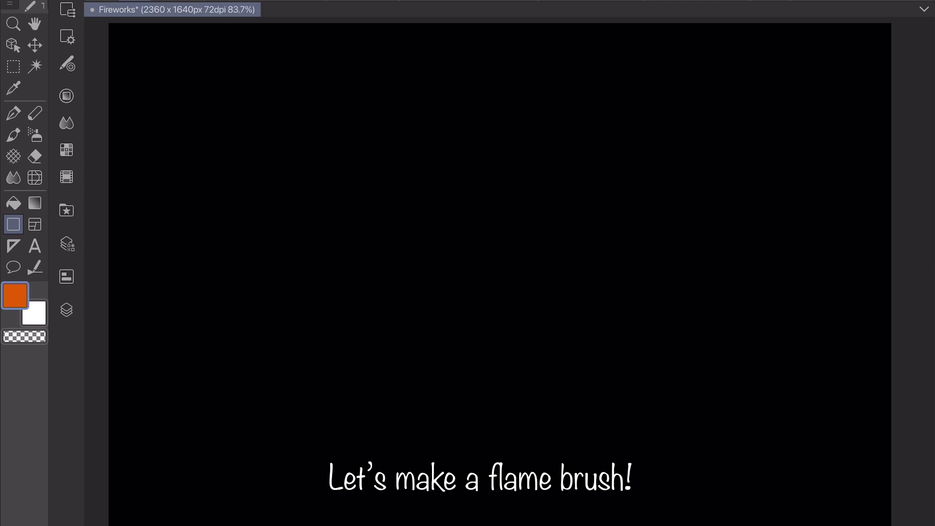
- Draw a tall, narrow orange rectangle on the empty layer and shave its upper sides into irregular edges with the Hard eraser
{"action": "mouse_move", "coordinate": [311, 56]}
{"action": "left_mouse_down"}
{"action": "mouse_move", "coordinate": [344, 181]}
{"action": "mouse_move", "coordinate": [395, 502]}
{"action": "mouse_move", "coordinate": [382, 525]}
{"action": "left_mouse_up"}
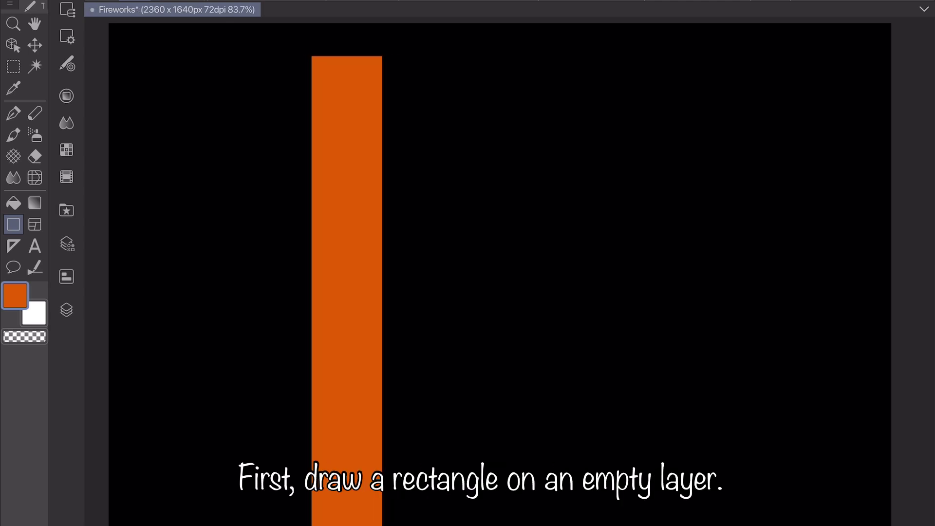
{"action": "key", "text": "e"}
{"action": "left_click_drag", "start_coordinate": [308, 75], "coordinate": [315, 101]}
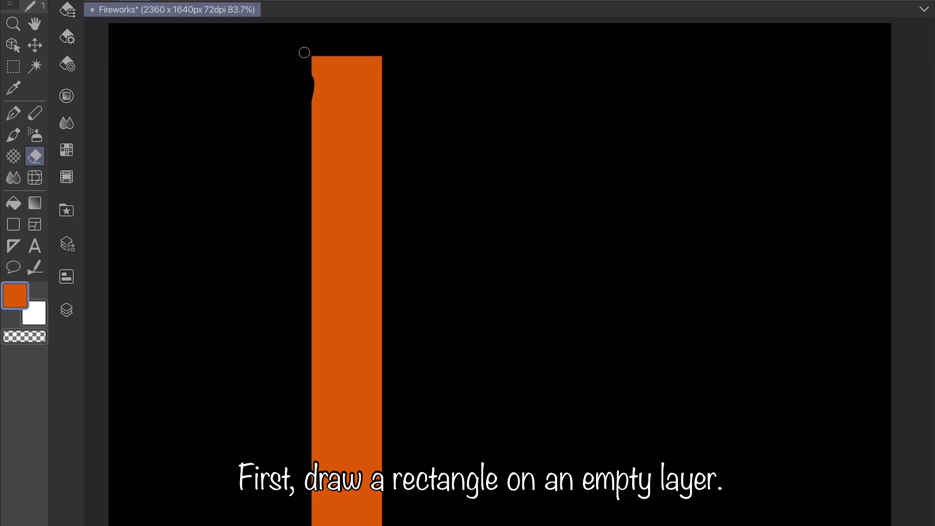
{"action": "left_click_drag", "start_coordinate": [305, 54], "coordinate": [313, 80]}
{"action": "mouse_move", "coordinate": [382, 221]}
{"action": "left_mouse_down"}
{"action": "mouse_move", "coordinate": [382, 86]}
{"action": "mouse_move", "coordinate": [376, 419]}
{"action": "left_mouse_up"}
{"action": "mouse_move", "coordinate": [316, 141]}
{"action": "left_mouse_down"}
{"action": "mouse_move", "coordinate": [319, 376]}
{"action": "mouse_move", "coordinate": [315, 249]}
{"action": "mouse_move", "coordinate": [314, 355]}
{"action": "left_mouse_up"}
{"action": "left_click_drag", "start_coordinate": [320, 126], "coordinate": [322, 167]}
{"action": "left_click_drag", "start_coordinate": [363, 93], "coordinate": [370, 169]}
{"action": "left_click_drag", "start_coordinate": [377, 258], "coordinate": [377, 352]}
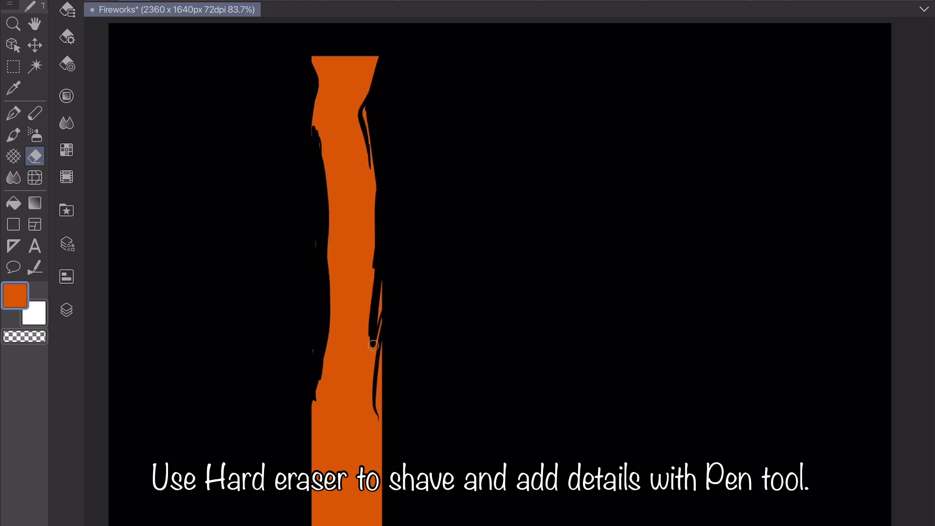
- Erase ragged notches along both sides of the strip's lower half, undoing the last eraser stroke
{"action": "left_click_drag", "start_coordinate": [377, 280], "coordinate": [378, 416]}
{"action": "left_click_drag", "start_coordinate": [319, 376], "coordinate": [320, 437]}
{"action": "left_click_drag", "start_coordinate": [378, 399], "coordinate": [379, 463]}
{"action": "left_click_drag", "start_coordinate": [319, 453], "coordinate": [319, 525]}
{"action": "left_click_drag", "start_coordinate": [379, 401], "coordinate": [380, 516]}
{"action": "left_click_drag", "start_coordinate": [378, 451], "coordinate": [380, 524]}
{"action": "key", "text": "ctrl+z"}
- Erase slits inside the strip's lower left, curved bites along its middle sides and a notch at its upper right corner
{"action": "left_click_drag", "start_coordinate": [329, 336], "coordinate": [336, 448]}
{"action": "left_click_drag", "start_coordinate": [329, 395], "coordinate": [338, 457]}
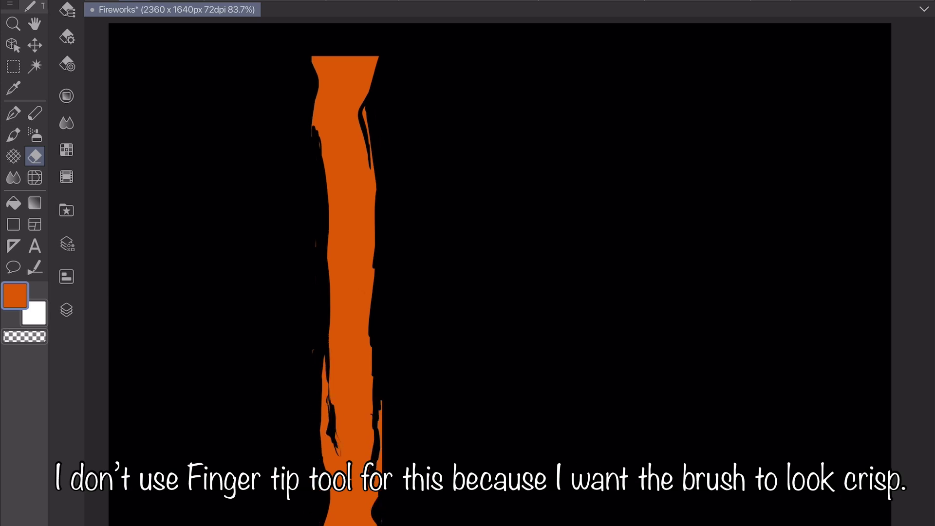
{"action": "left_click_drag", "start_coordinate": [329, 166], "coordinate": [331, 273]}
{"action": "left_click_drag", "start_coordinate": [370, 220], "coordinate": [363, 341]}
{"action": "left_click_drag", "start_coordinate": [365, 265], "coordinate": [367, 351]}
{"action": "mouse_move", "coordinate": [373, 56]}
{"action": "left_mouse_down"}
{"action": "mouse_move", "coordinate": [367, 79]}
{"action": "mouse_move", "coordinate": [363, 59]}
{"action": "left_mouse_up"}
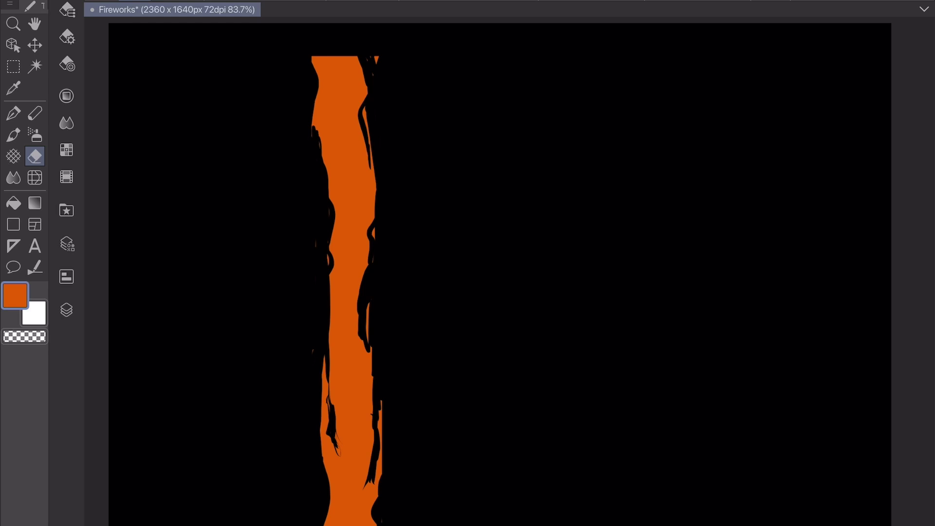
- Add curving pen strands in the same orange along the strip's upper left and both middle sides
{"action": "key", "text": "p"}
{"action": "left_click_drag", "start_coordinate": [314, 124], "coordinate": [328, 257]}
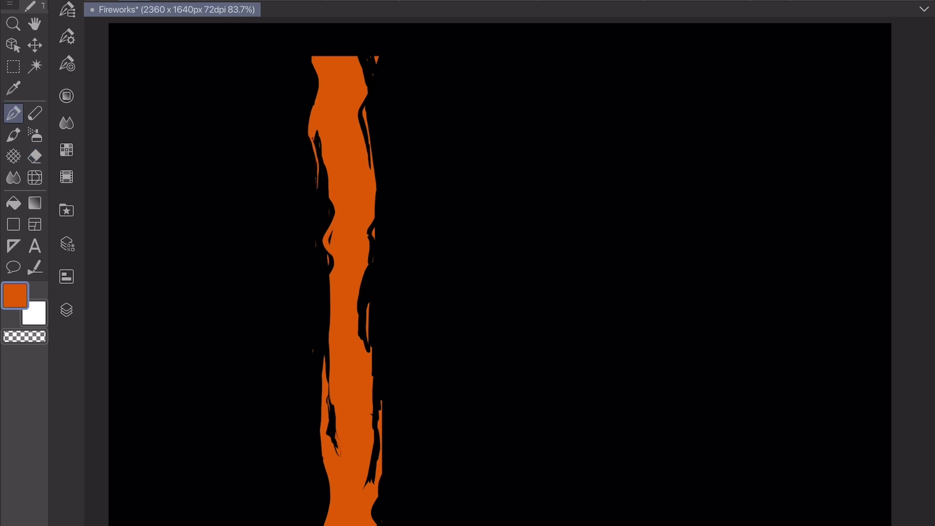
{"action": "mouse_move", "coordinate": [372, 236]}
{"action": "left_mouse_down"}
{"action": "mouse_move", "coordinate": [363, 298]}
{"action": "mouse_move", "coordinate": [324, 341]}
{"action": "left_mouse_up"}
{"action": "left_click_drag", "start_coordinate": [322, 292], "coordinate": [319, 324]}
{"action": "left_click_drag", "start_coordinate": [321, 268], "coordinate": [319, 307]}
- Trim the strip's upper left strand and upper right corner with the eraser and draw a small curling wisp at its upper left
{"action": "key", "text": "e"}
{"action": "left_click_drag", "start_coordinate": [318, 122], "coordinate": [316, 192]}
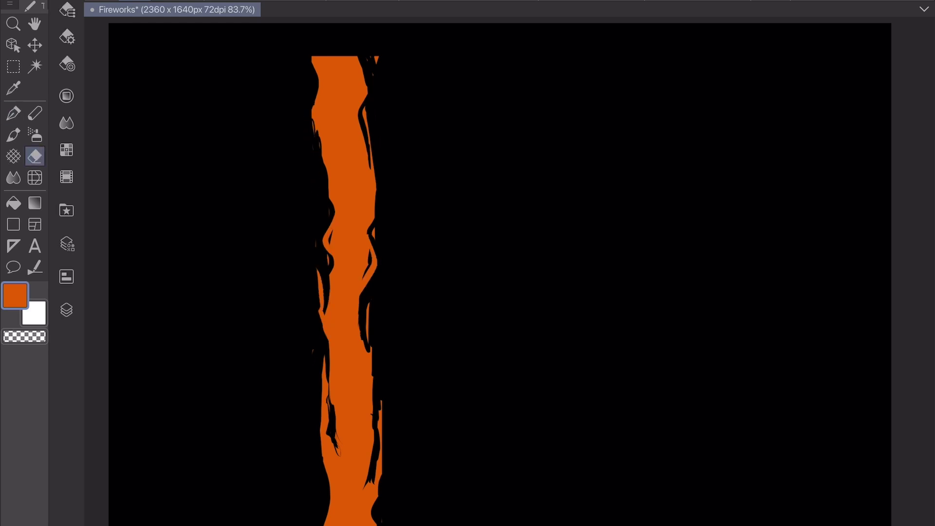
{"action": "key", "text": "p"}
{"action": "left_click_drag", "start_coordinate": [313, 97], "coordinate": [313, 108]}
{"action": "key", "text": "m"}
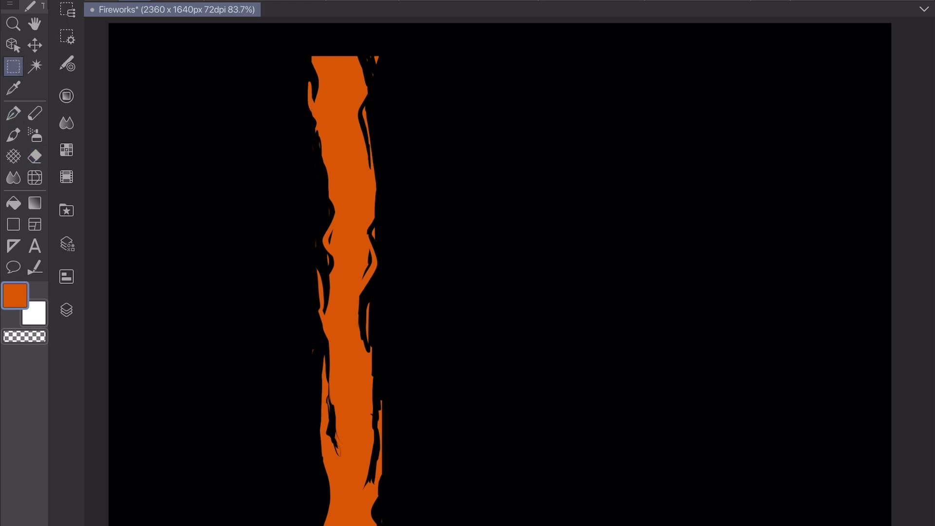
{"action": "key", "text": "e"}
{"action": "left_click_drag", "start_coordinate": [375, 56], "coordinate": [378, 64]}
{"action": "key", "text": "p"}
{"action": "left_click_drag", "start_coordinate": [306, 70], "coordinate": [309, 83]}
{"action": "key", "text": "e"}
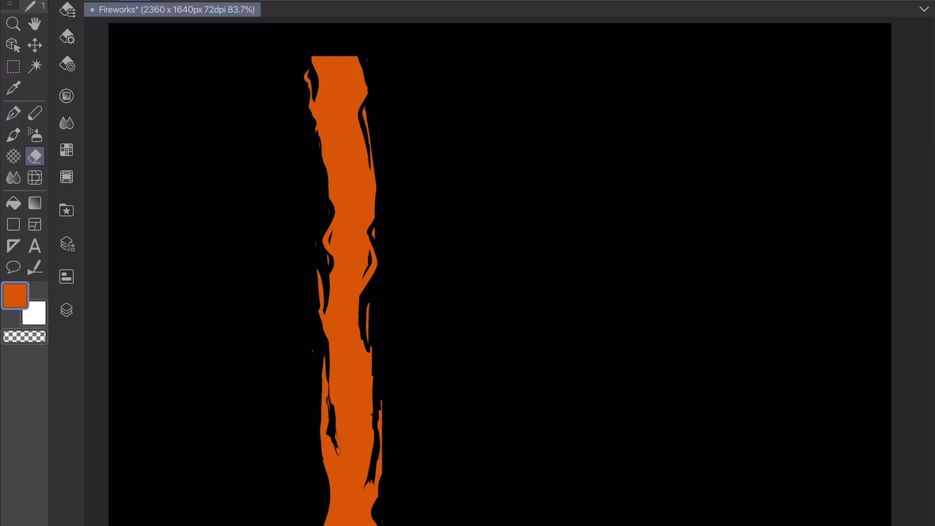
- Erase jagged gaps inside the strip near its upper right and left sides, its lower middle and its lower right edge
{"action": "left_click_drag", "start_coordinate": [371, 157], "coordinate": [366, 186]}
{"action": "left_click_drag", "start_coordinate": [339, 377], "coordinate": [337, 401]}
{"action": "left_click_drag", "start_coordinate": [338, 204], "coordinate": [334, 173]}
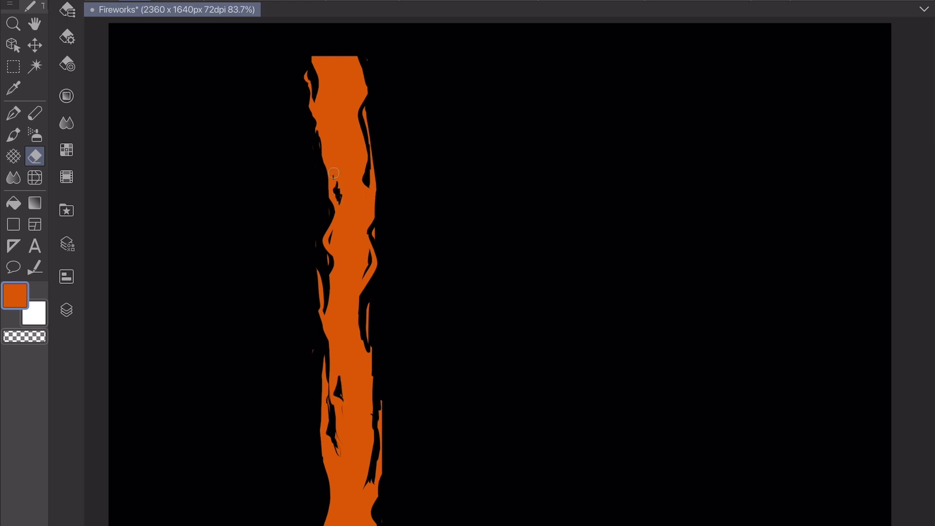
{"action": "left_click_drag", "start_coordinate": [371, 480], "coordinate": [358, 519]}
- Flare the strip's lower left edge outward with the pen and erase more notches along both sides
{"action": "key", "text": "p"}
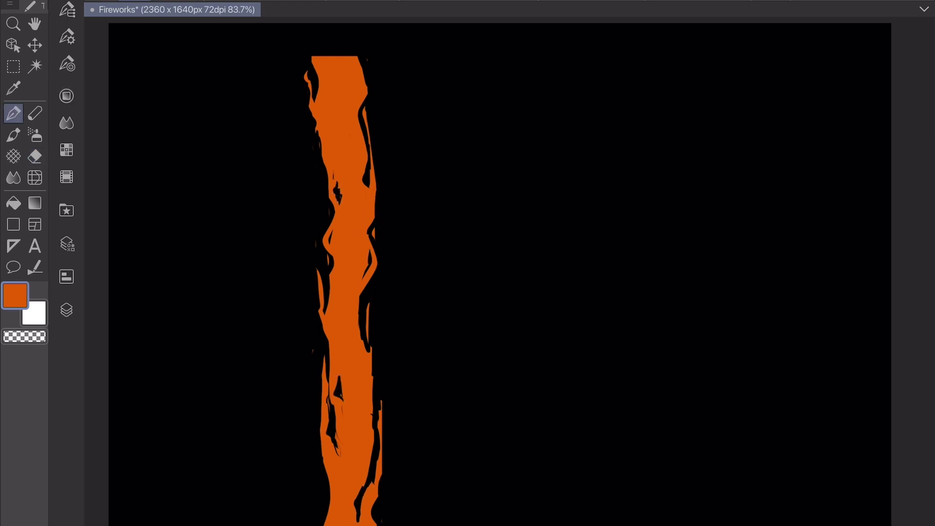
{"action": "left_click_drag", "start_coordinate": [327, 471], "coordinate": [317, 525]}
{"action": "key", "text": "e"}
{"action": "left_click_drag", "start_coordinate": [322, 410], "coordinate": [320, 473]}
{"action": "left_click_drag", "start_coordinate": [376, 376], "coordinate": [371, 408]}
{"action": "left_click_drag", "start_coordinate": [322, 97], "coordinate": [317, 122]}
- Place small orange pen sparks beside the strip, one off its upper left side and two off its right side
{"action": "key", "text": "p"}
{"action": "scroll", "coordinate": [362, 71], "scroll_direction": "up", "scroll_amount": 2}
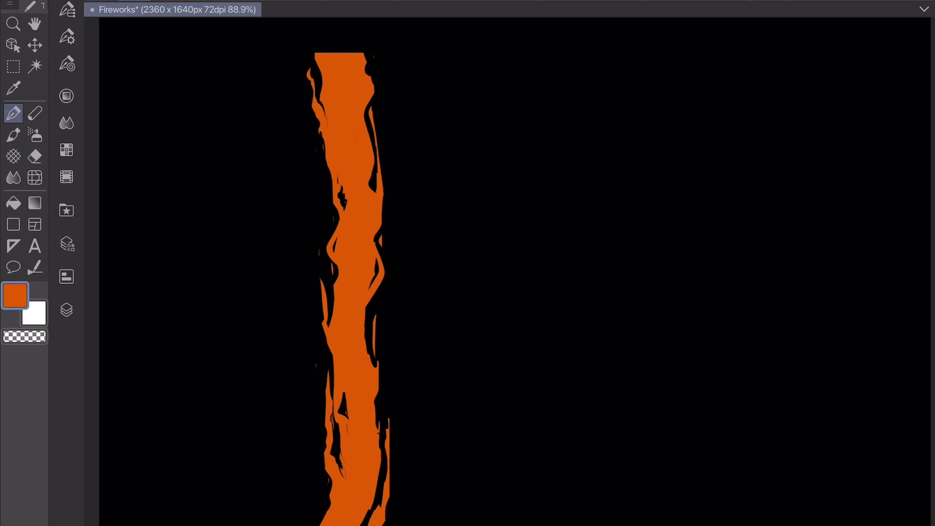
{"action": "left_click", "coordinate": [315, 169]}
{"action": "left_click", "coordinate": [382, 263]}
{"action": "left_click", "coordinate": [378, 111]}
- Carve further thin eraser slits into the flame strip's edges and body
{"action": "key", "text": "e"}
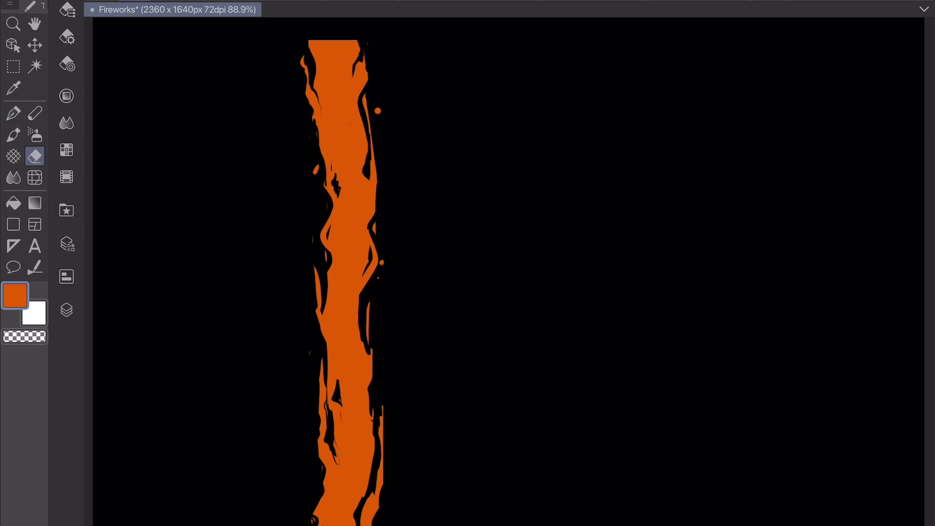
{"action": "left_click_drag", "start_coordinate": [355, 59], "coordinate": [355, 87]}
{"action": "left_click_drag", "start_coordinate": [474, 340], "coordinate": [495, 363]}
{"action": "left_click_drag", "start_coordinate": [377, 92], "coordinate": [375, 129]}
{"action": "left_click_drag", "start_coordinate": [494, 364], "coordinate": [493, 331]}
{"action": "left_click_drag", "start_coordinate": [355, 430], "coordinate": [358, 460]}
- Select the lower half of the flame strip with a rectangular selection, then cut and paste it as a separate layer
{"action": "key", "text": "p"}
{"action": "scroll", "coordinate": [485, 403], "scroll_direction": "down", "scroll_amount": 2}
{"action": "key", "text": "m"}
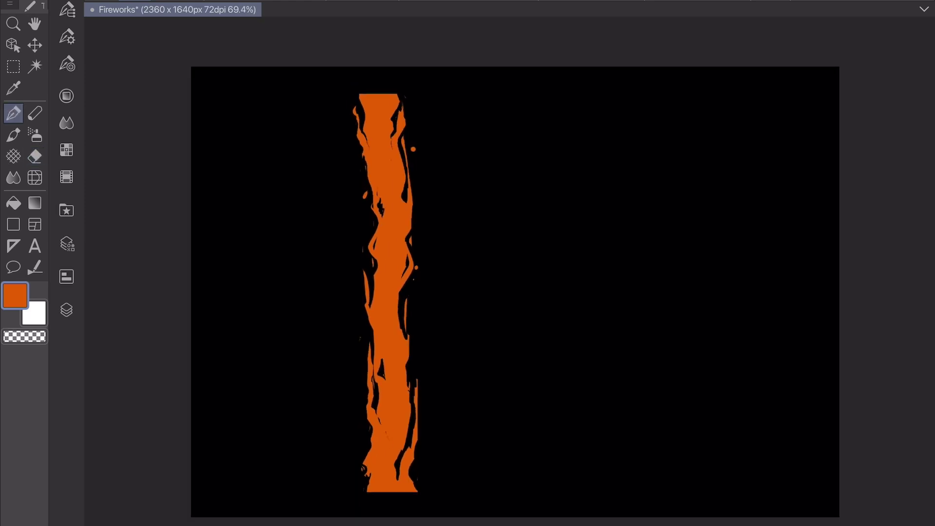
{"action": "left_click_drag", "start_coordinate": [343, 525], "coordinate": [450, 300]}
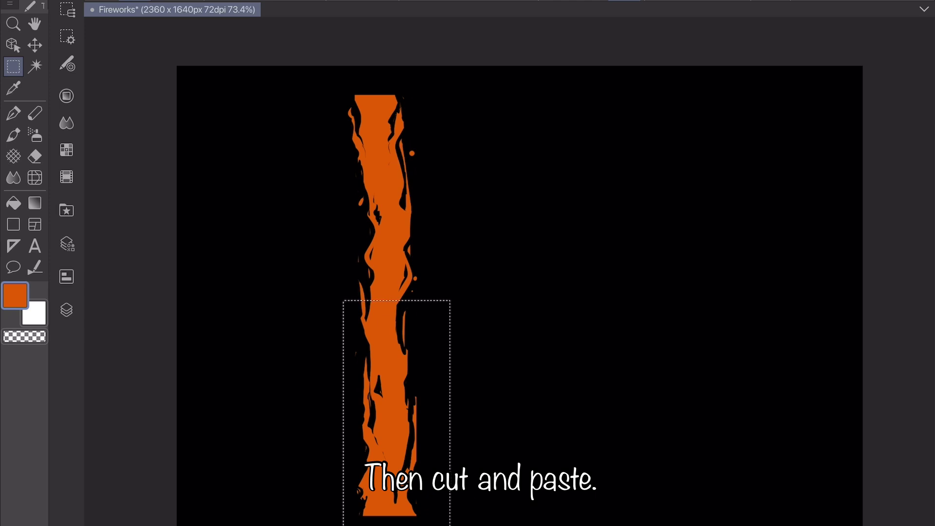
{"action": "key", "text": "ctrl+x"}
{"action": "key", "text": "ctrl+v"}
{"action": "key", "text": "k"}
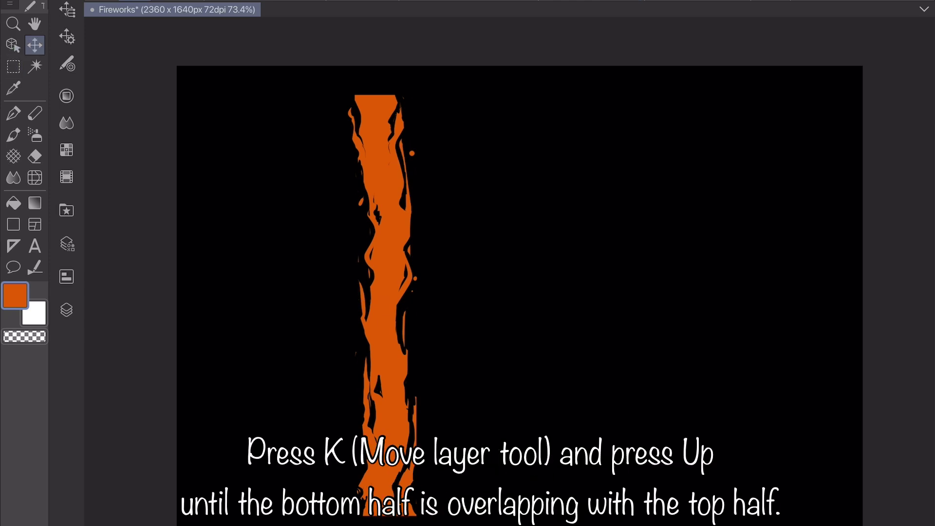
- Move the pasted lower half straight up with the Move layer tool until it overlaps the upper half
{"action": "key", "text": "Up"}
{"action": "key", "text": "Up"}
{"action": "key", "text": "Up"}
{"action": "key", "text": "Up"}
{"action": "key", "text": "Up"}
{"action": "key", "text": "Up"}
{"action": "key", "text": "Up"}
{"action": "key", "text": "Up"}
{"action": "scroll", "coordinate": [514, 335], "scroll_direction": "down", "scroll_amount": 3}
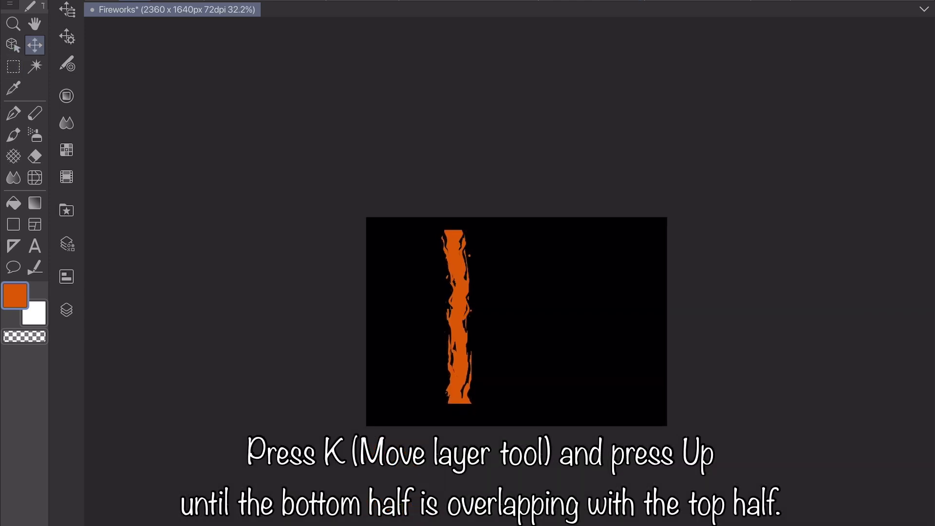
{"action": "key", "text": "Up"}
{"action": "key", "text": "Up"}
{"action": "key", "text": "Up"}
{"action": "key", "text": "Up"}
{"action": "key", "text": "Up"}
{"action": "key", "text": "Up"}
{"action": "scroll", "coordinate": [417, 322], "scroll_direction": "down", "scroll_amount": 5}
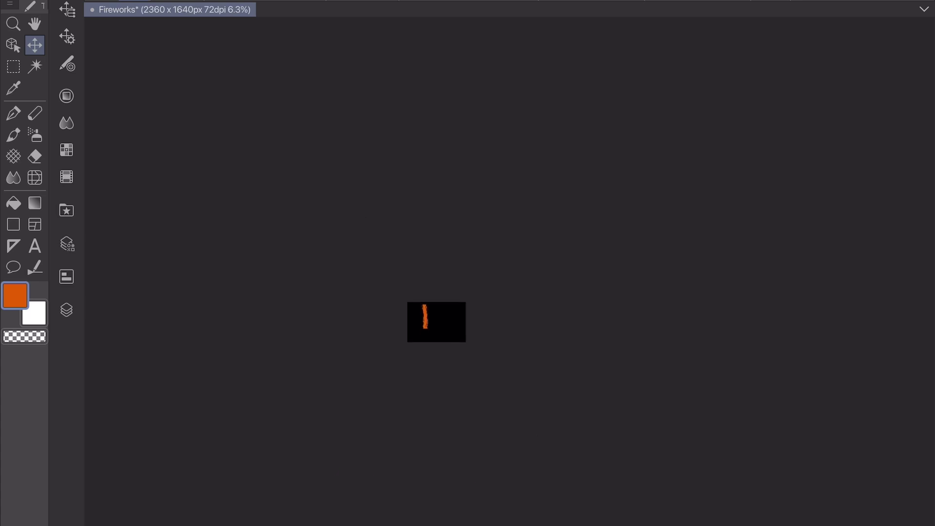
{"action": "key", "text": "Up"}
{"action": "key", "text": "Up"}
{"action": "key", "text": "Up"}
- Move the other Fire main layer, the original upper half, straight down until it sits below the moved half
{"action": "left_click", "coordinate": [67, 310]}
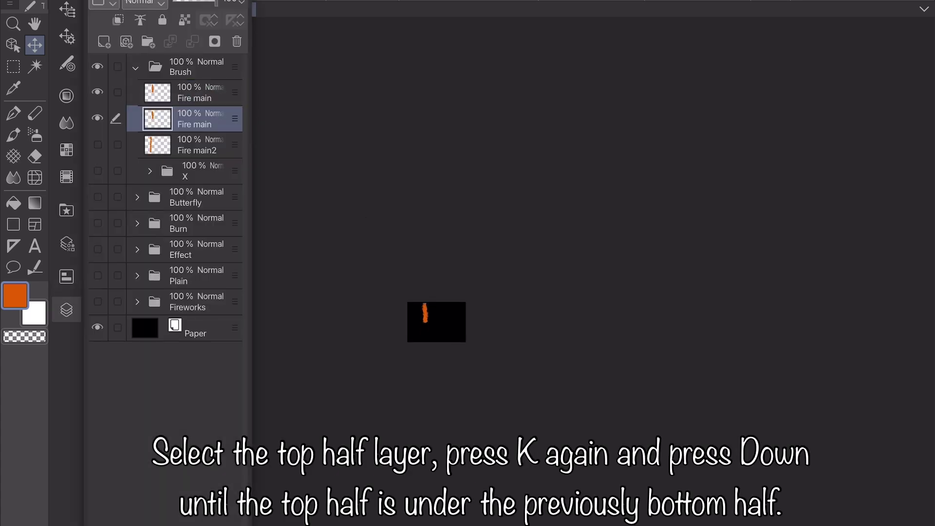
{"action": "key", "text": "Down"}
{"action": "key", "text": "Down"}
{"action": "key", "text": "Down"}
{"action": "scroll", "coordinate": [437, 322], "scroll_direction": "up", "scroll_amount": 8}
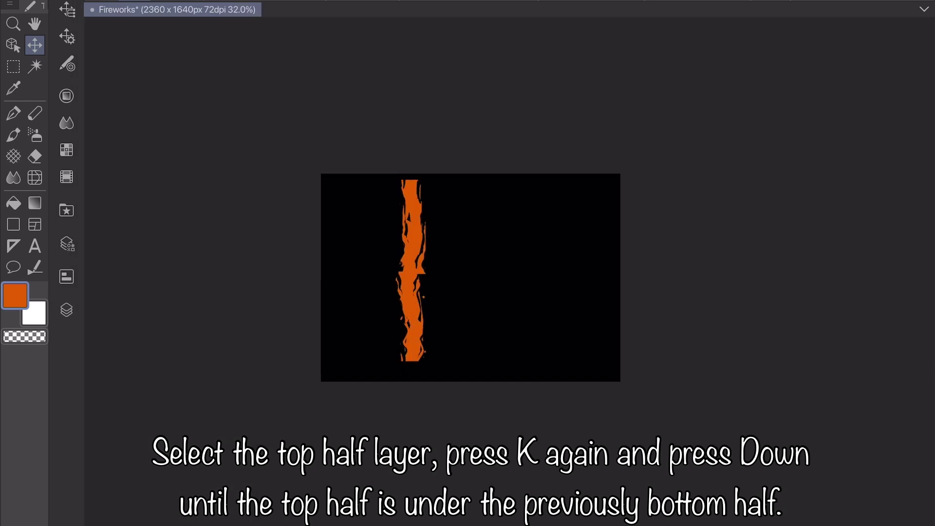
{"action": "key", "text": "Down"}
{"action": "key", "text": "Down"}
{"action": "key", "text": "Down"}
{"action": "key", "text": "Down"}
{"action": "key", "text": "Down"}
{"action": "key", "text": "Down"}
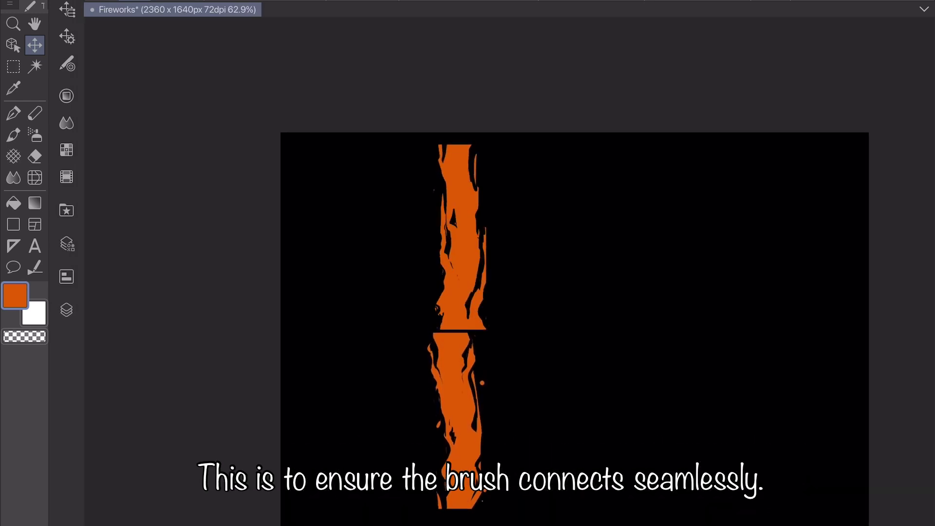
- Merge the upper Fire main layer with the one below and fill the gap between the two halves with the pen
{"action": "scroll", "coordinate": [482, 360], "scroll_direction": "up", "scroll_amount": 4}
{"action": "key", "text": "p"}
{"action": "left_click", "coordinate": [66, 310]}
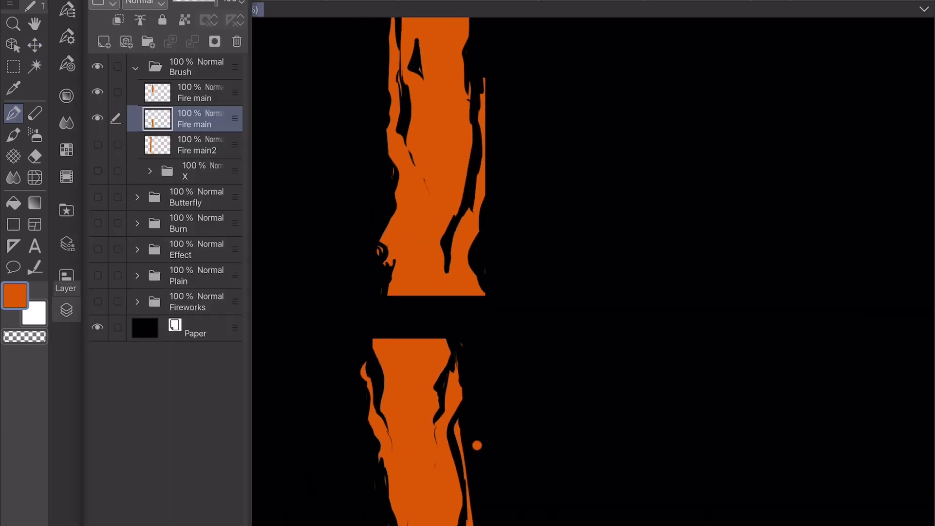
{"action": "right_click", "coordinate": [215, 93]}
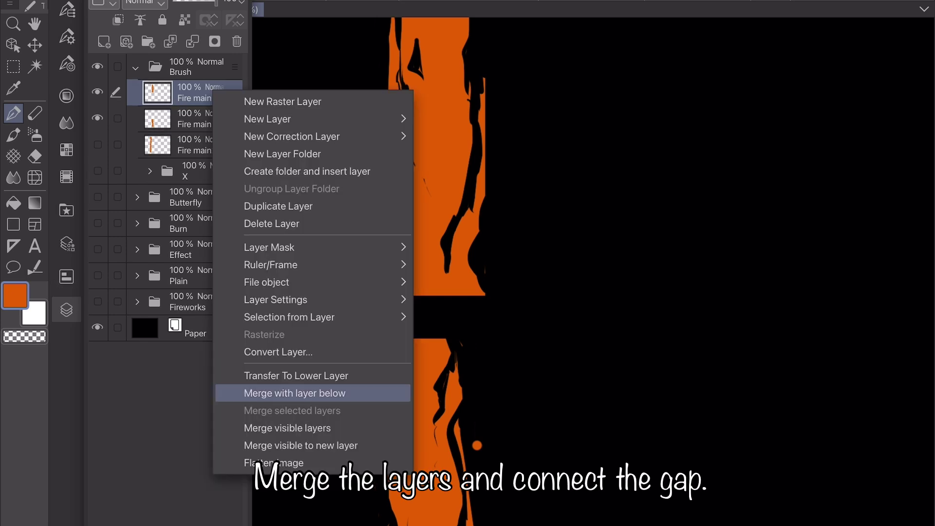
{"action": "left_click", "coordinate": [294, 393]}
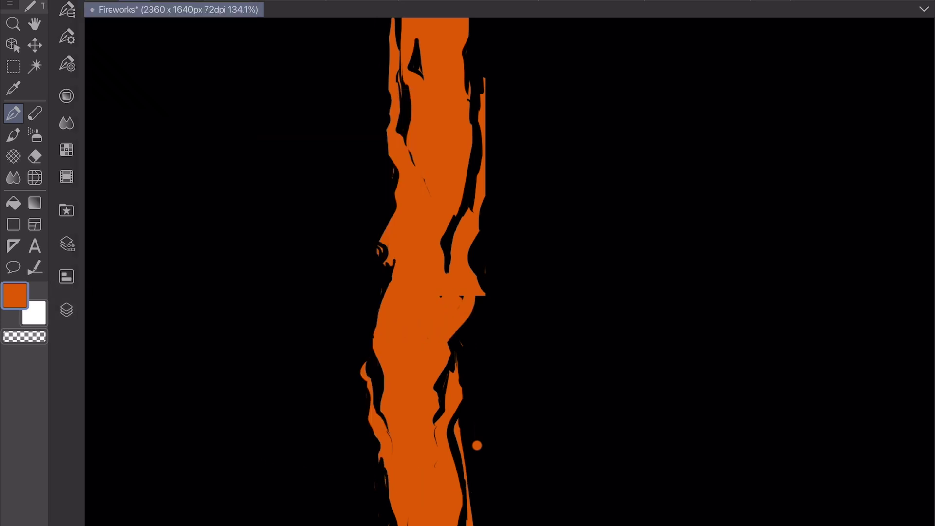
- Erase ragged slits around the joined seam and down the strip, then draw a thin pen strand above the seam's right side
{"action": "key", "text": "e"}
{"action": "left_click_drag", "start_coordinate": [476, 273], "coordinate": [480, 295]}
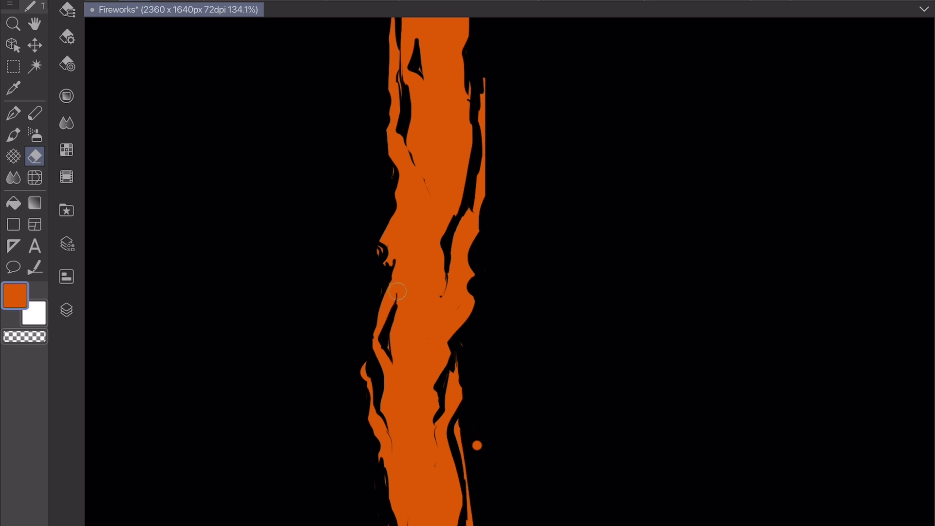
{"action": "key", "text": "ctrl+minus"}
{"action": "scroll", "coordinate": [545, 280], "scroll_direction": "down", "scroll_amount": 1}
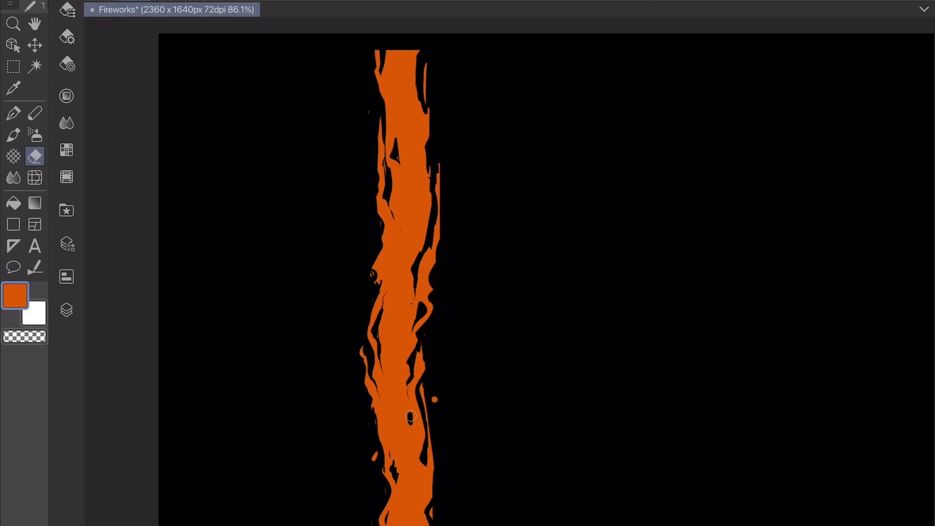
{"action": "scroll", "coordinate": [530, 272], "scroll_direction": "down", "scroll_amount": 1}
{"action": "scroll", "coordinate": [524, 272], "scroll_direction": "down", "scroll_amount": 1}
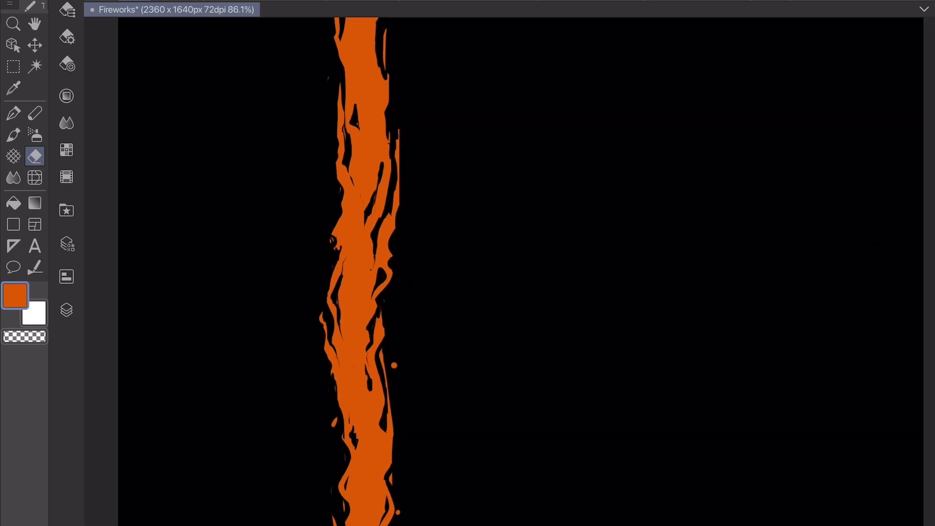
{"action": "key", "text": "p"}
{"action": "left_click_drag", "start_coordinate": [371, 220], "coordinate": [382, 163]}
{"action": "scroll", "coordinate": [672, 248], "scroll_direction": "up", "scroll_amount": 1}
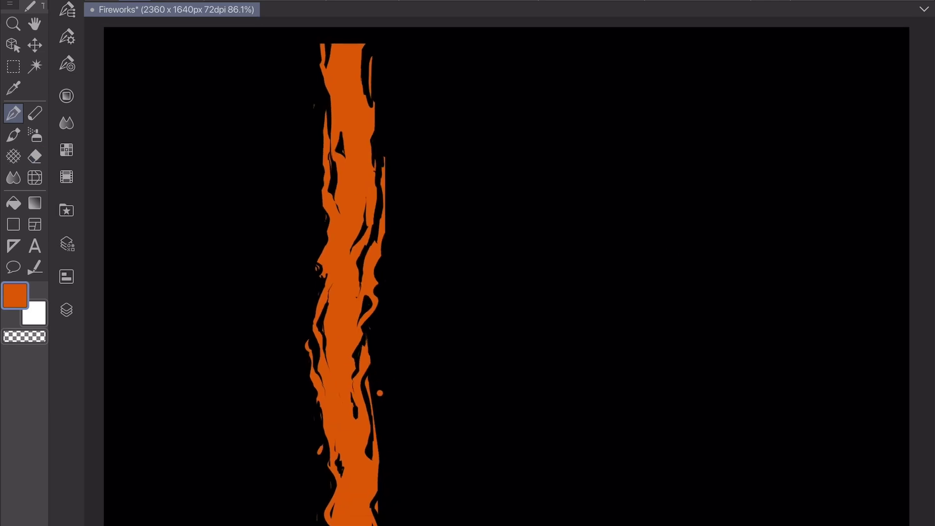
- Hide the black Paper layer so the strip stands on a transparent background
{"action": "left_click", "coordinate": [66, 310]}
{"action": "left_click", "coordinate": [97, 302]}
{"action": "left_click", "coordinate": [66, 310]}
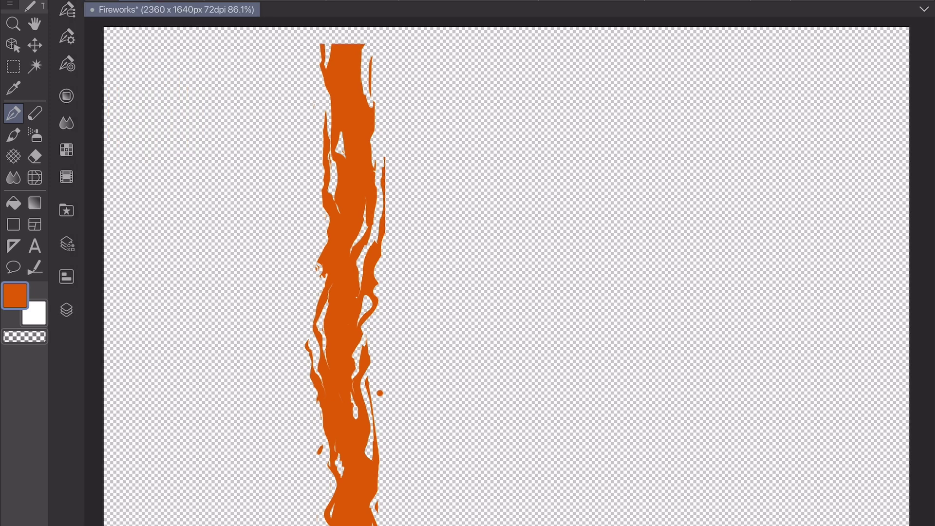
- Turn the whole orange strip black by lowering Luminosity to its minimum in the Hue/Saturation/Luminosity correction
{"action": "left_click", "coordinate": [10, 4]}
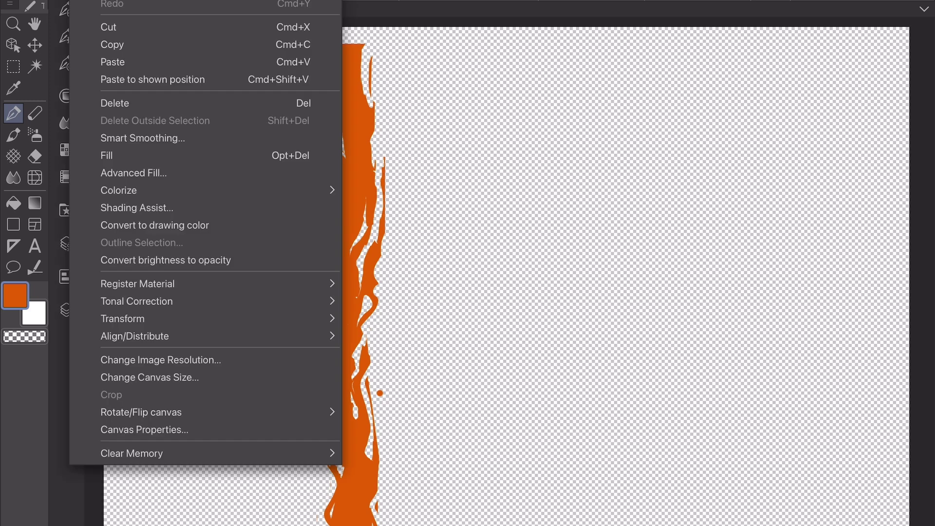
{"action": "mouse_move", "coordinate": [136, 301]}
{"action": "left_click", "coordinate": [439, 320]}
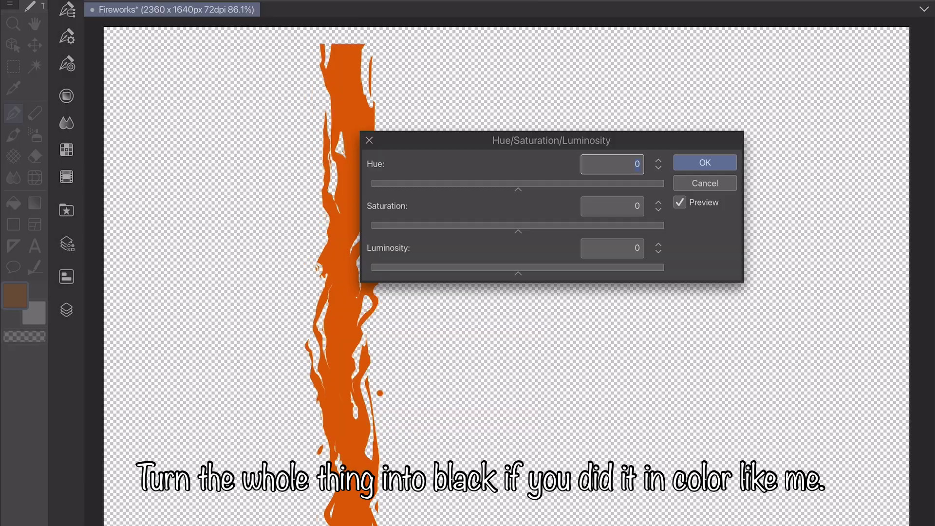
{"action": "left_click_drag", "start_coordinate": [518, 267], "coordinate": [371, 267]}
{"action": "key", "text": "Return"}
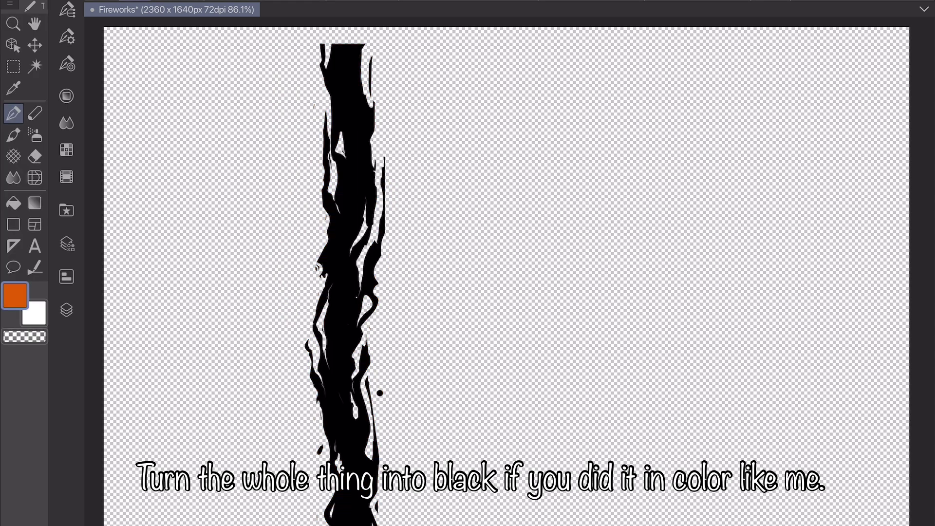
- Change the Fire main layer's expression color to Gray
{"action": "left_click", "coordinate": [67, 244]}
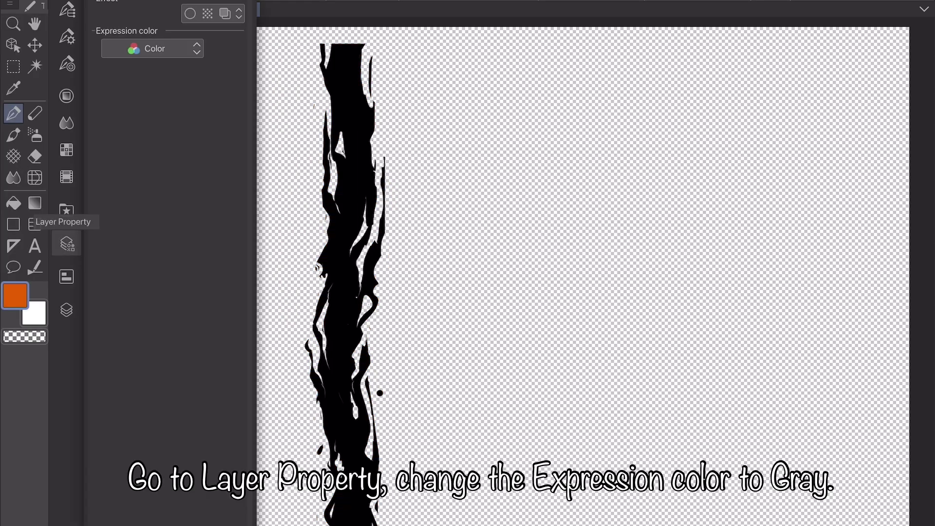
{"action": "left_click", "coordinate": [67, 245]}
{"action": "left_click", "coordinate": [66, 310]}
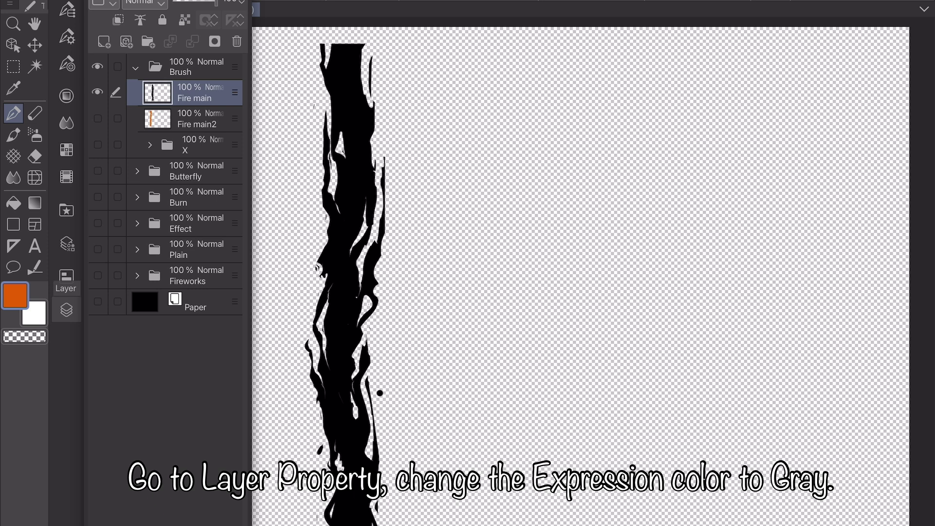
{"action": "left_click", "coordinate": [67, 309]}
{"action": "left_click", "coordinate": [68, 244]}
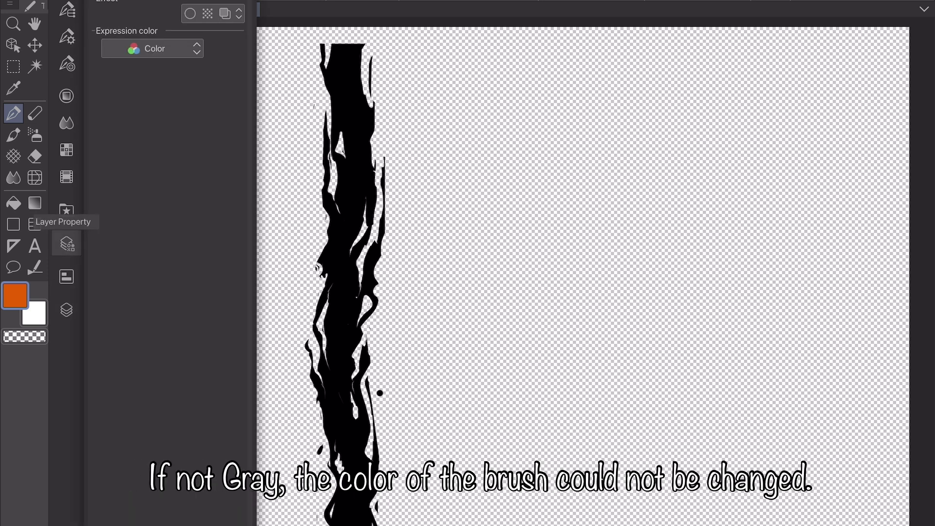
{"action": "left_click", "coordinate": [153, 48]}
{"action": "left_click", "coordinate": [131, 88]}
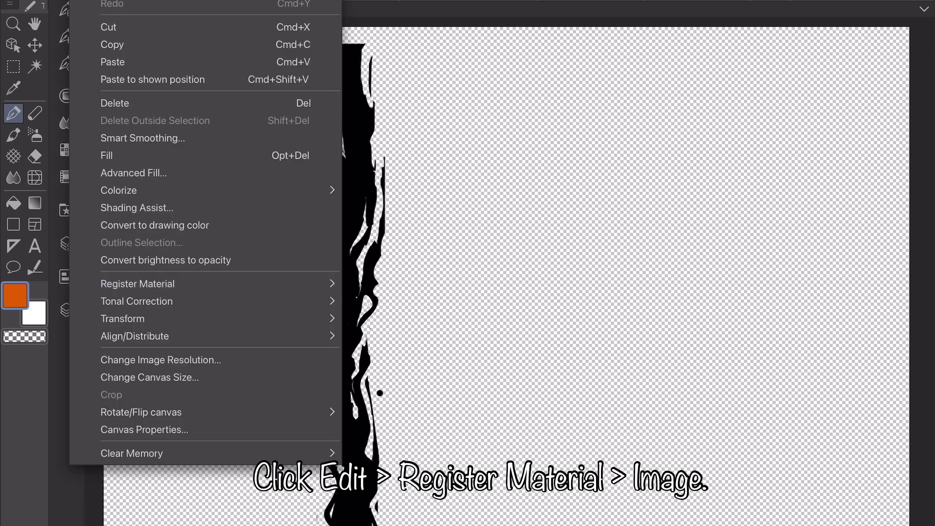
- Register the Fire main layer as an image material usable as a brush tip shape, saved in a subfolder of Brush tips
{"action": "left_click", "coordinate": [137, 283]}
{"action": "left_click", "coordinate": [382, 286]}
{"action": "left_click", "coordinate": [133, 386]}
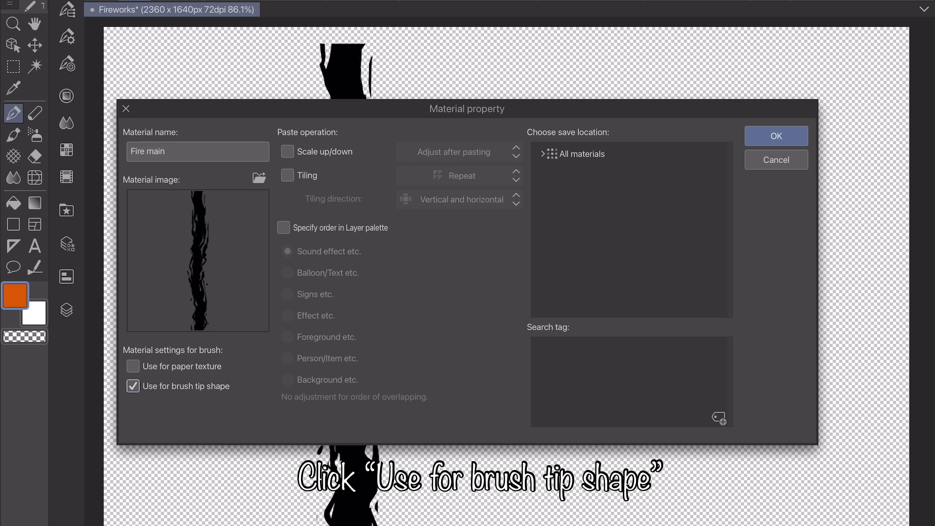
{"action": "left_click", "coordinate": [582, 154]}
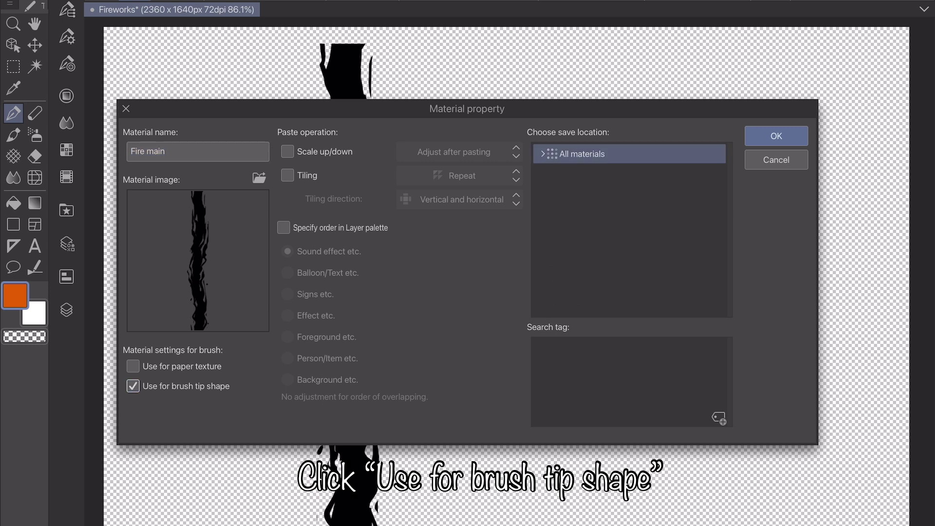
{"action": "left_click", "coordinate": [543, 154]}
{"action": "left_click", "coordinate": [549, 174]}
{"action": "left_click", "coordinate": [576, 175]}
{"action": "left_click", "coordinate": [594, 194]}
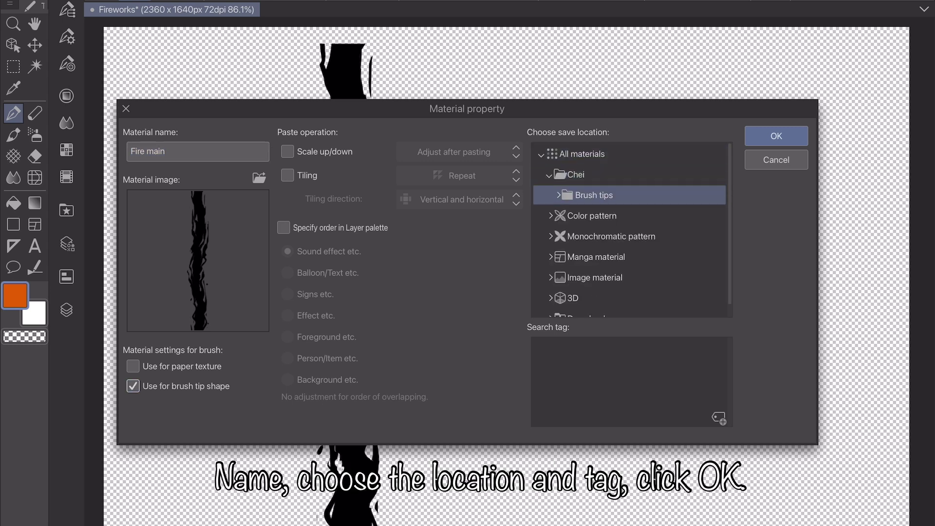
{"action": "left_click", "coordinate": [559, 195]}
{"action": "left_click", "coordinate": [590, 215]}
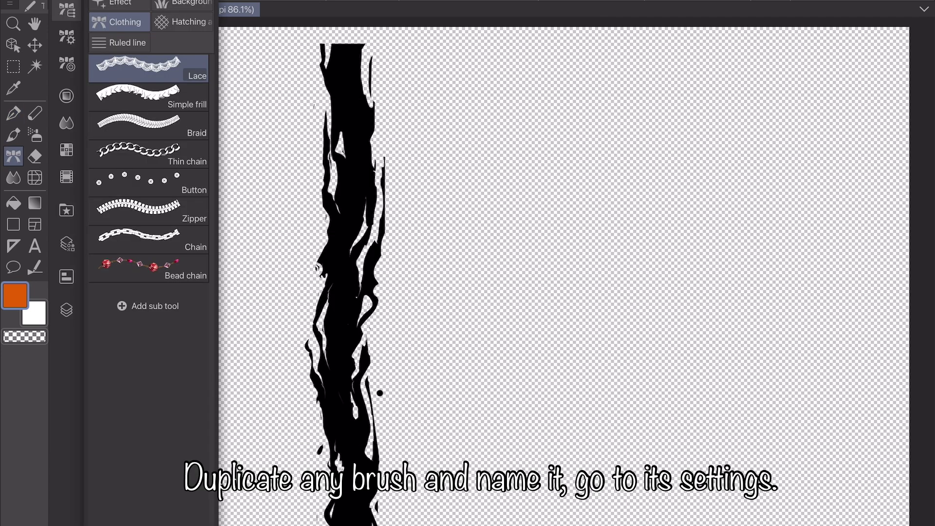
- Duplicate the Lace sub tool as "Fire main" with the Effect tool icon
{"action": "right_click", "coordinate": [175, 63]}
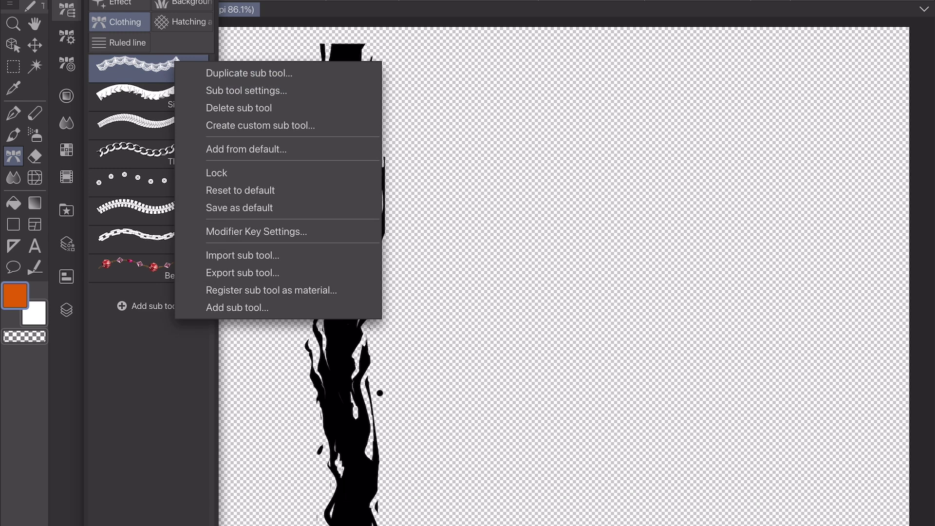
{"action": "left_click", "coordinate": [249, 73]}
{"action": "type", "text": "Fire main"}
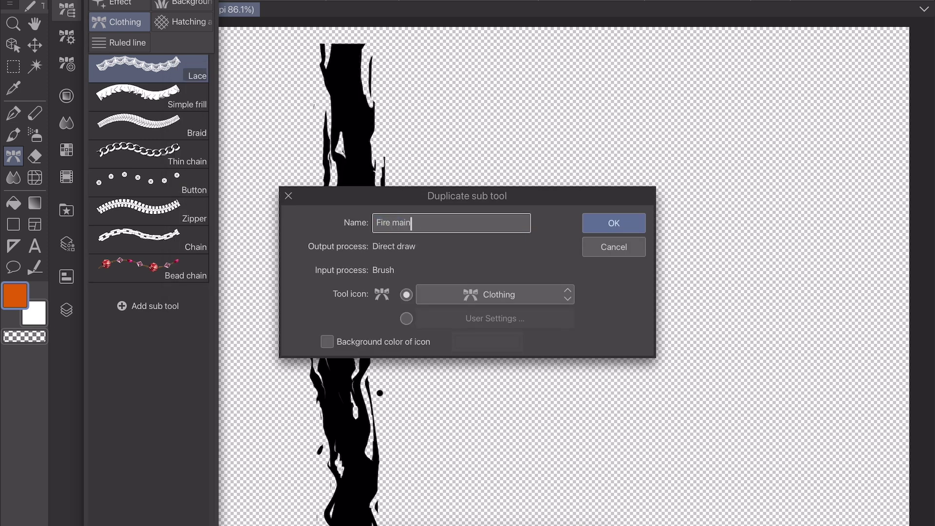
{"action": "left_click", "coordinate": [495, 294]}
{"action": "scroll", "coordinate": [491, 146], "scroll_direction": "down", "scroll_amount": 2}
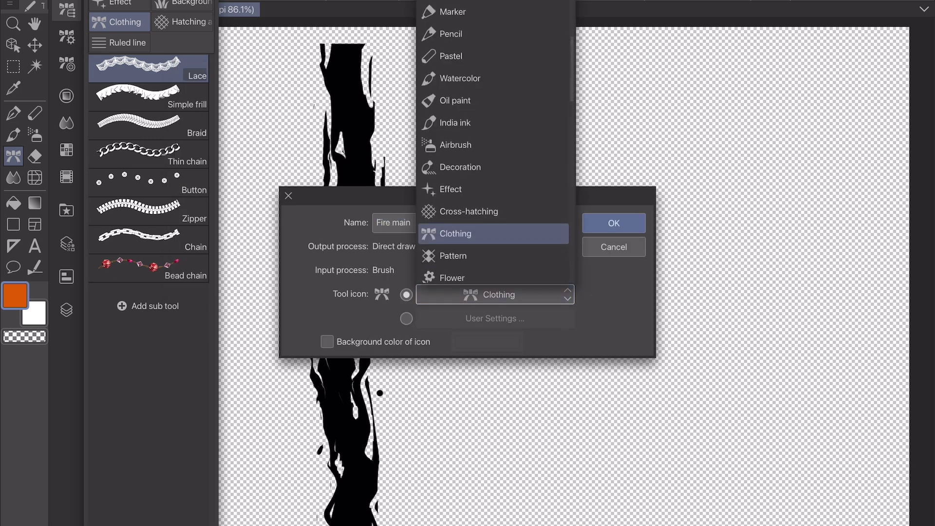
{"action": "left_click", "coordinate": [491, 188]}
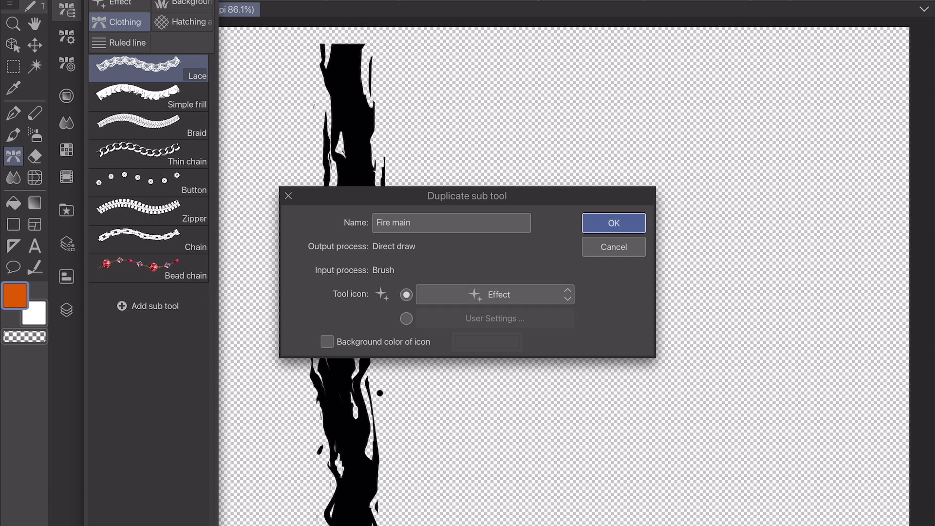
{"action": "key", "text": "Return"}
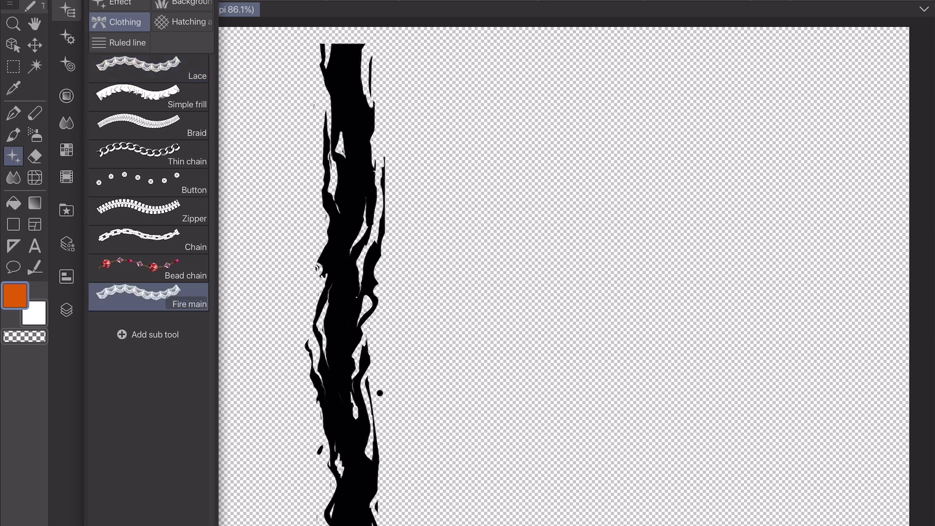
- Replace the duplicated brush's tip shape with the Fire main material, found by searching for "Fire"
{"action": "left_click", "coordinate": [66, 36]}
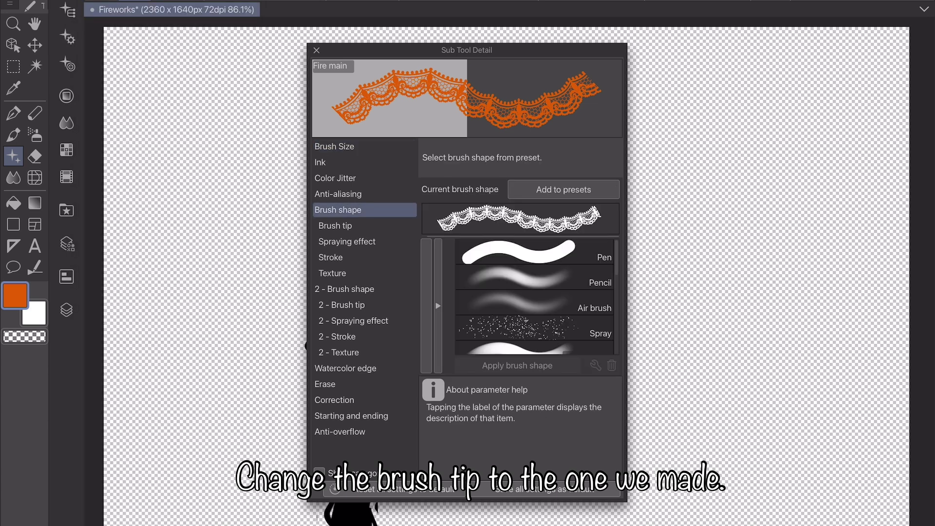
{"action": "left_click", "coordinate": [336, 225]}
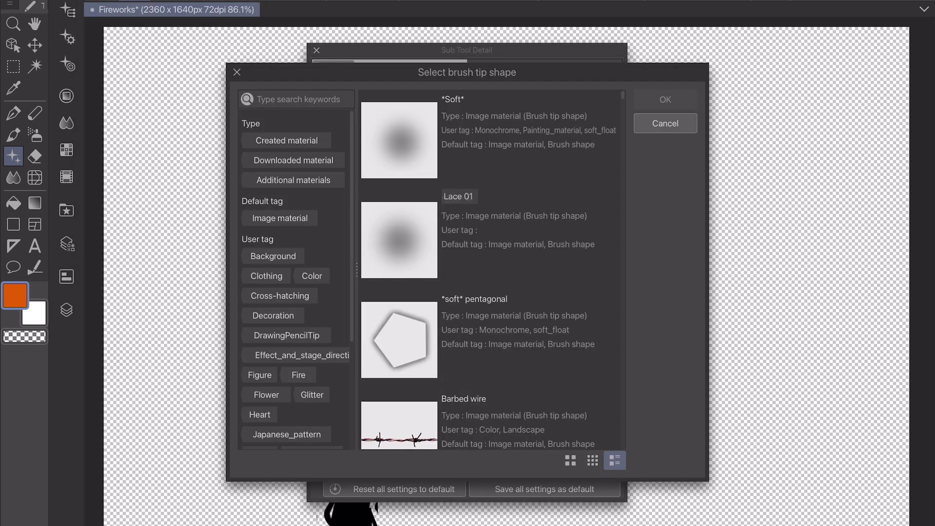
{"action": "left_click", "coordinate": [305, 99]}
{"action": "type", "text": "Fire"}
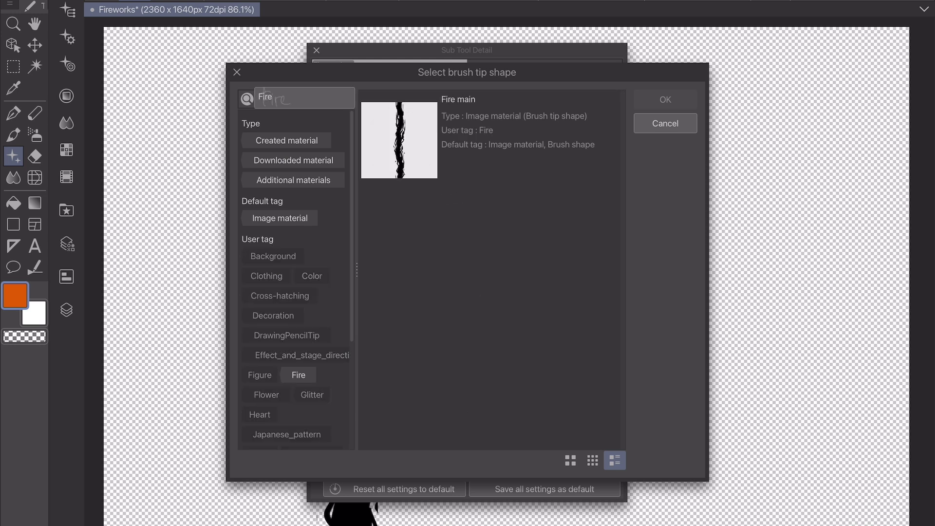
{"action": "left_click", "coordinate": [399, 140]}
{"action": "left_click", "coordinate": [666, 99]}
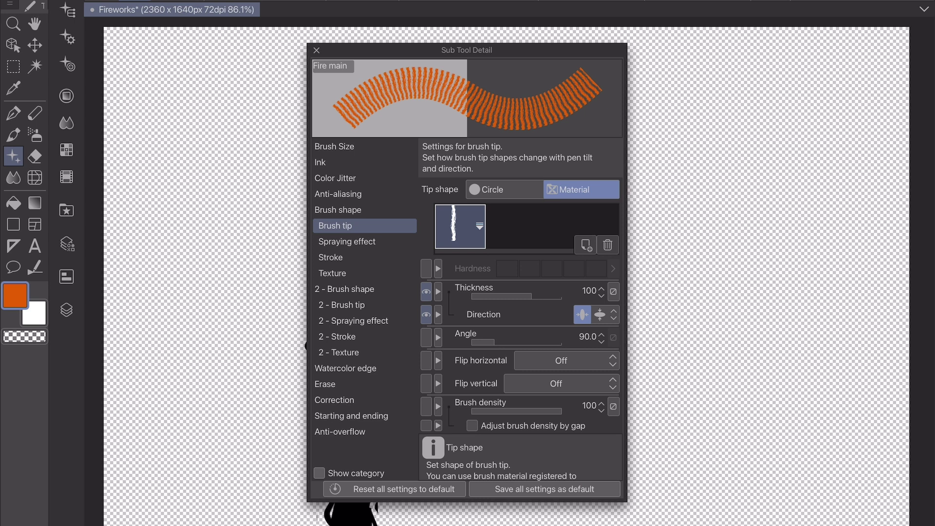
- Check the brush's Ribbon stroke option, then set the brush tip angle to 0.0 and save all settings as default
{"action": "left_click", "coordinate": [330, 257]}
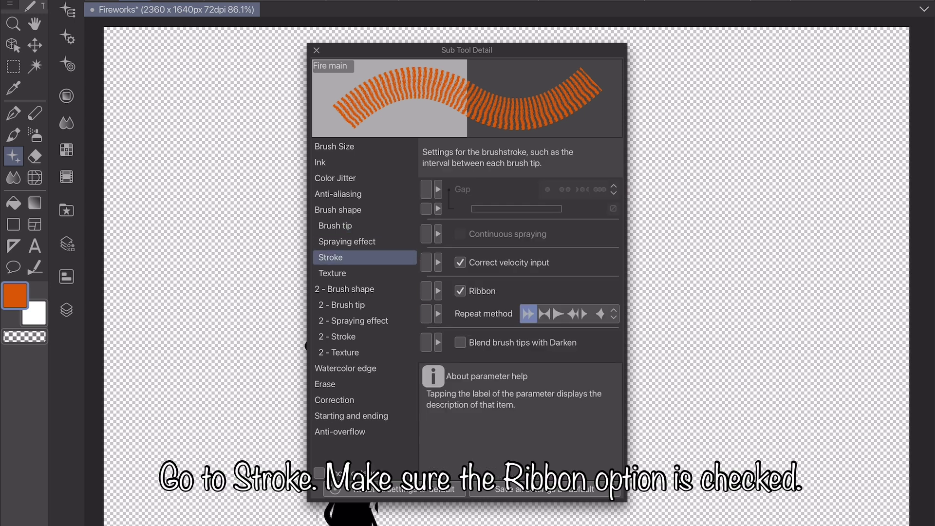
{"action": "left_click", "coordinate": [482, 290]}
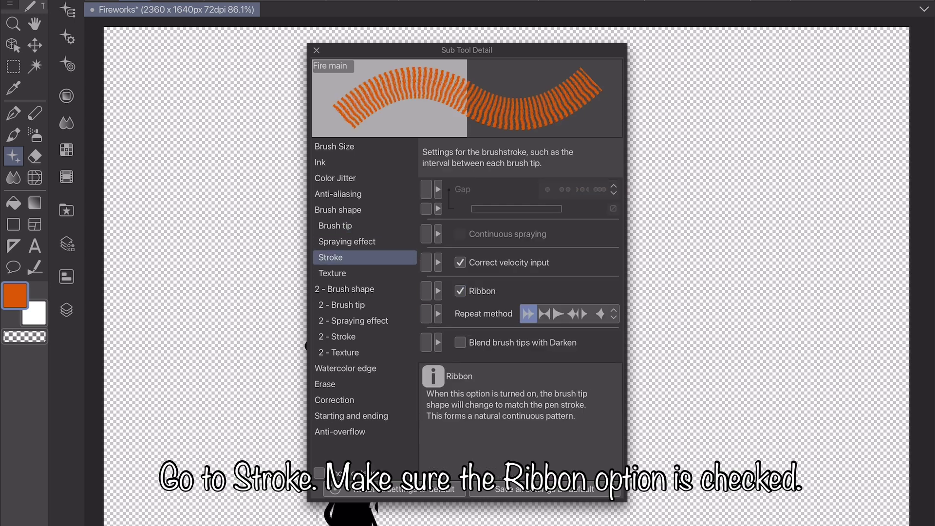
{"action": "left_click", "coordinate": [335, 225]}
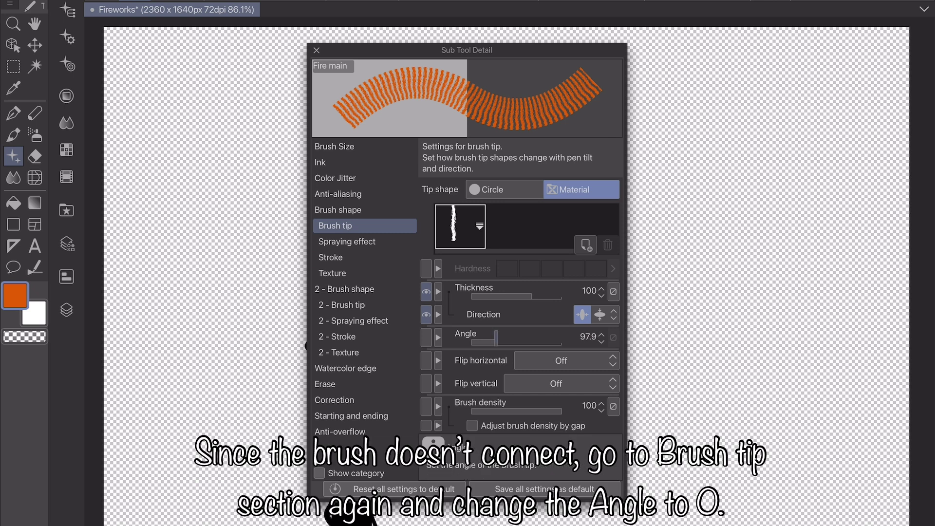
{"action": "left_click_drag", "start_coordinate": [494, 343], "coordinate": [470, 343]}
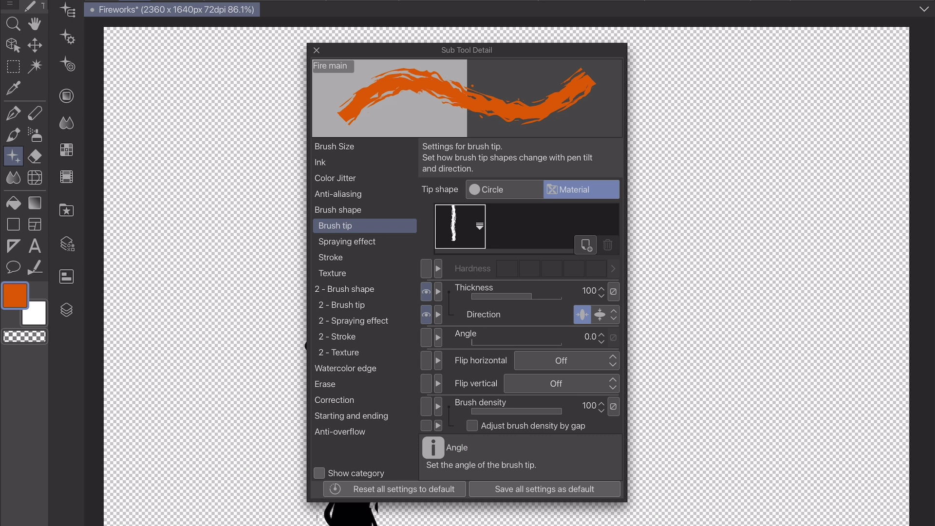
{"action": "left_click", "coordinate": [544, 489]}
{"action": "key", "text": "Return"}
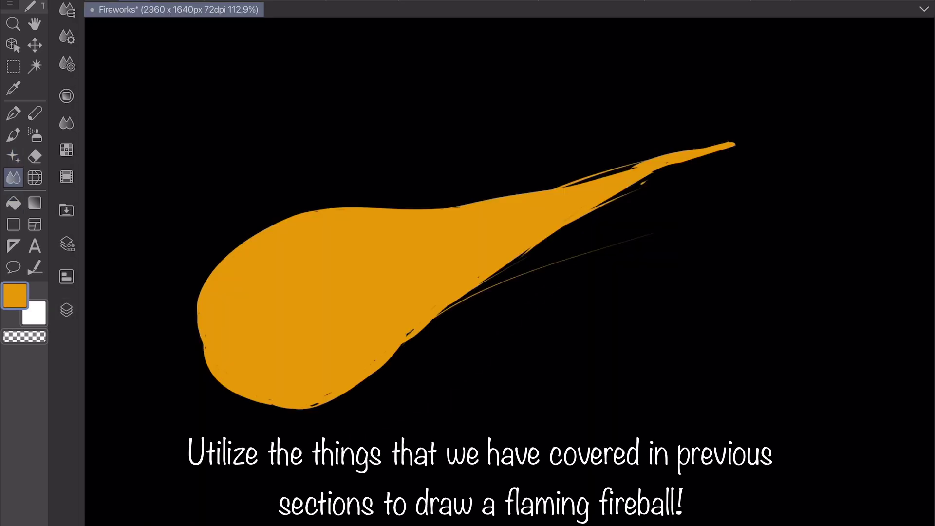
- Smear the orange fireball's upper edge, lower edge and tail tip outward into flame streaks with the Blend tool
{"action": "mouse_move", "coordinate": [234, 250]}
{"action": "left_mouse_down"}
{"action": "mouse_move", "coordinate": [282, 215]}
{"action": "mouse_move", "coordinate": [356, 201]}
{"action": "mouse_move", "coordinate": [404, 172]}
{"action": "mouse_move", "coordinate": [420, 173]}
{"action": "left_mouse_up"}
{"action": "mouse_move", "coordinate": [356, 207]}
{"action": "left_mouse_down"}
{"action": "mouse_move", "coordinate": [493, 197]}
{"action": "mouse_move", "coordinate": [787, 132]}
{"action": "left_mouse_up"}
{"action": "mouse_move", "coordinate": [692, 159]}
{"action": "left_mouse_down"}
{"action": "mouse_move", "coordinate": [551, 233]}
{"action": "mouse_move", "coordinate": [467, 292]}
{"action": "mouse_move", "coordinate": [541, 266]}
{"action": "mouse_move", "coordinate": [414, 331]}
{"action": "left_mouse_up"}
{"action": "left_click_drag", "start_coordinate": [312, 404], "coordinate": [455, 317]}
{"action": "left_click_drag", "start_coordinate": [234, 246], "coordinate": [363, 187]}
{"action": "mouse_move", "coordinate": [400, 346]}
{"action": "left_mouse_down"}
{"action": "mouse_move", "coordinate": [526, 267]}
{"action": "mouse_move", "coordinate": [536, 246]}
{"action": "mouse_move", "coordinate": [565, 227]}
{"action": "left_mouse_up"}
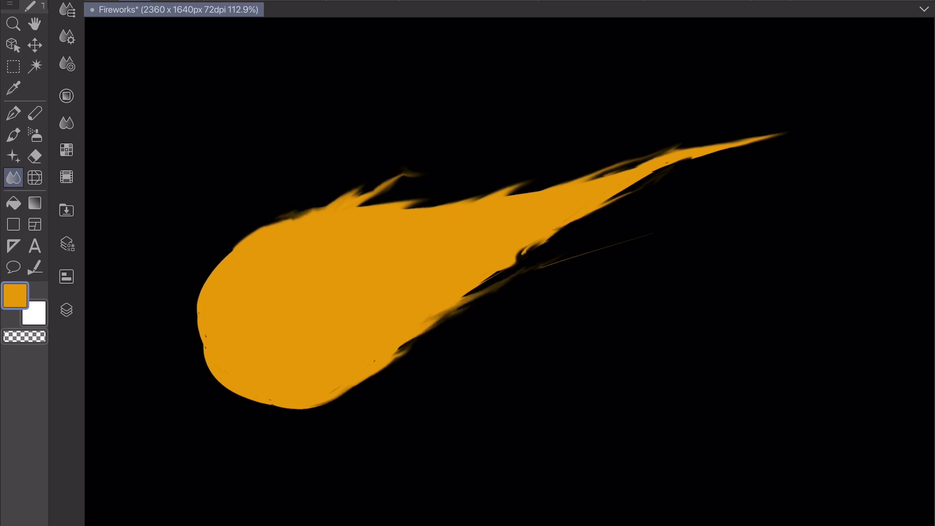
- Smear smaller wisps out of the fireball's head, its upper and lower contours, and the narrow tail
{"action": "left_click_drag", "start_coordinate": [455, 200], "coordinate": [582, 177]}
{"action": "left_click_drag", "start_coordinate": [234, 249], "coordinate": [348, 195]}
{"action": "left_click_drag", "start_coordinate": [324, 405], "coordinate": [388, 366]}
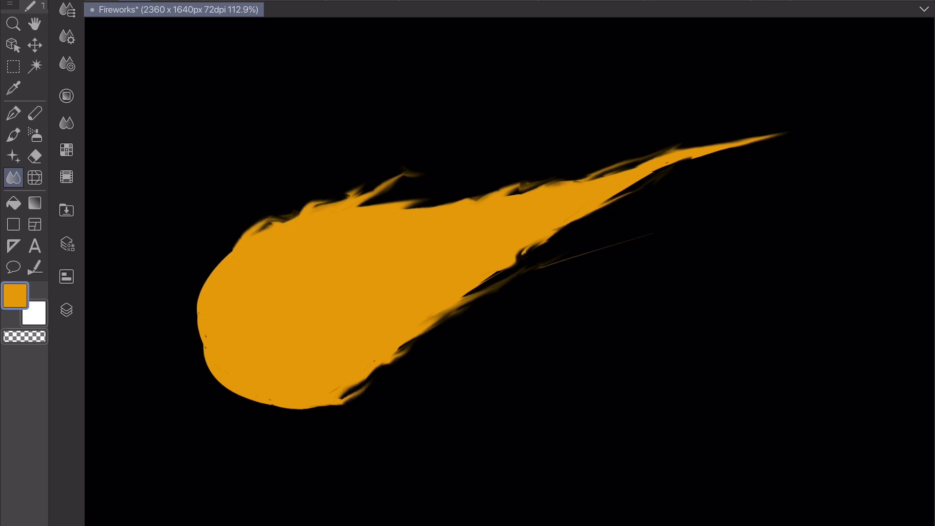
{"action": "mouse_move", "coordinate": [202, 348]}
{"action": "left_mouse_down"}
{"action": "mouse_move", "coordinate": [194, 317]}
{"action": "mouse_move", "coordinate": [193, 331]}
{"action": "left_mouse_up"}
{"action": "left_click_drag", "start_coordinate": [643, 175], "coordinate": [743, 135]}
{"action": "left_click_drag", "start_coordinate": [611, 198], "coordinate": [648, 181]}
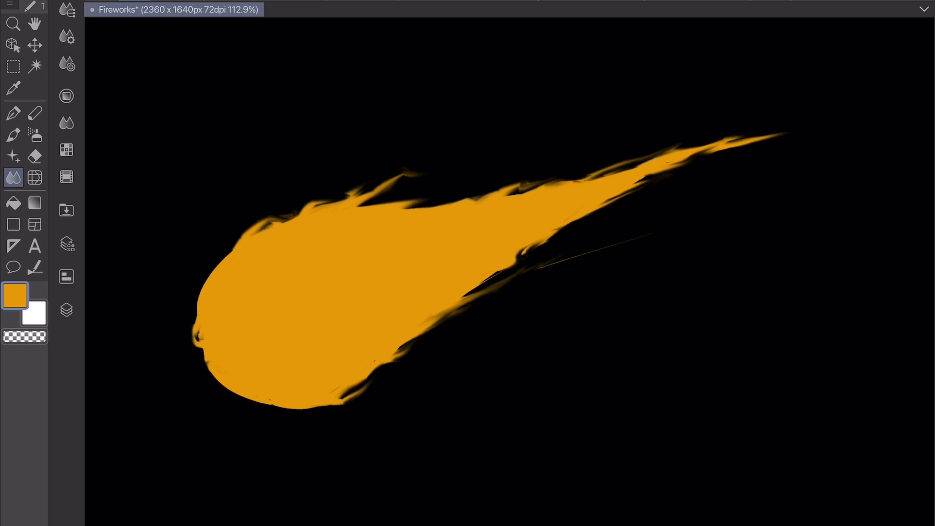
- Airbrush red-orange over the fireball's tail on a new layer clipped to the orange shape, fading into the head
{"action": "left_click", "coordinate": [67, 310]}
{"action": "left_click", "coordinate": [115, 38]}
{"action": "left_click", "coordinate": [15, 295]}
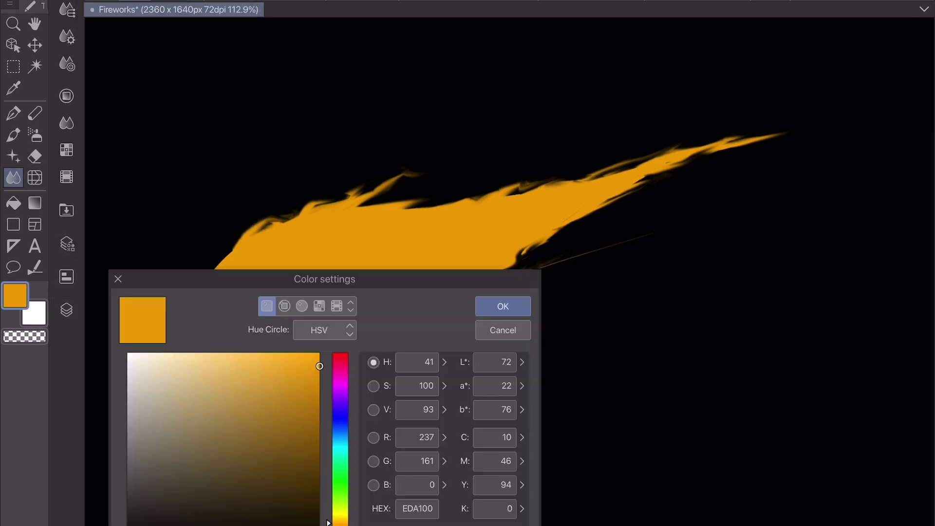
{"action": "left_click", "coordinate": [319, 366]}
{"action": "left_click", "coordinate": [503, 306]}
{"action": "key", "text": "b"}
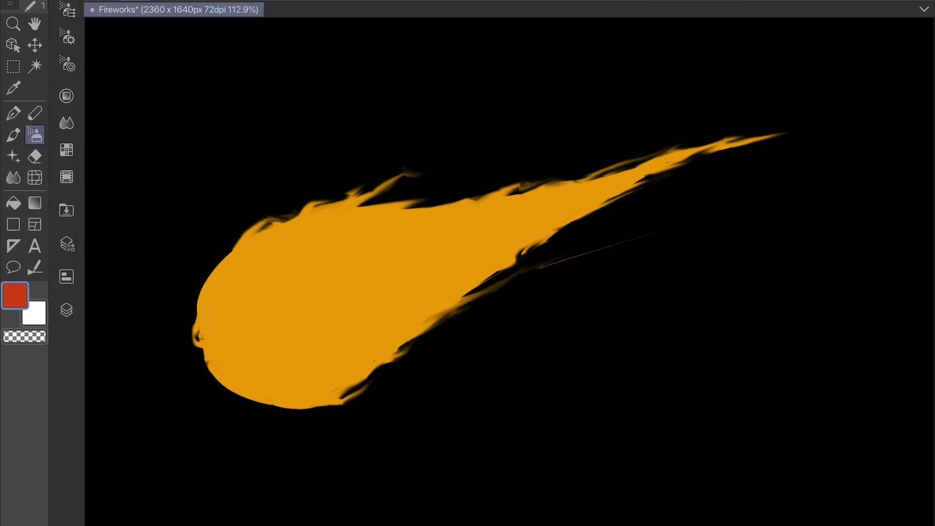
{"action": "left_click", "coordinate": [510, 301]}
{"action": "mouse_move", "coordinate": [760, 141]}
{"action": "left_mouse_down"}
{"action": "mouse_move", "coordinate": [370, 272]}
{"action": "mouse_move", "coordinate": [439, 312]}
{"action": "left_mouse_up"}
{"action": "left_click_drag", "start_coordinate": [334, 209], "coordinate": [288, 257]}
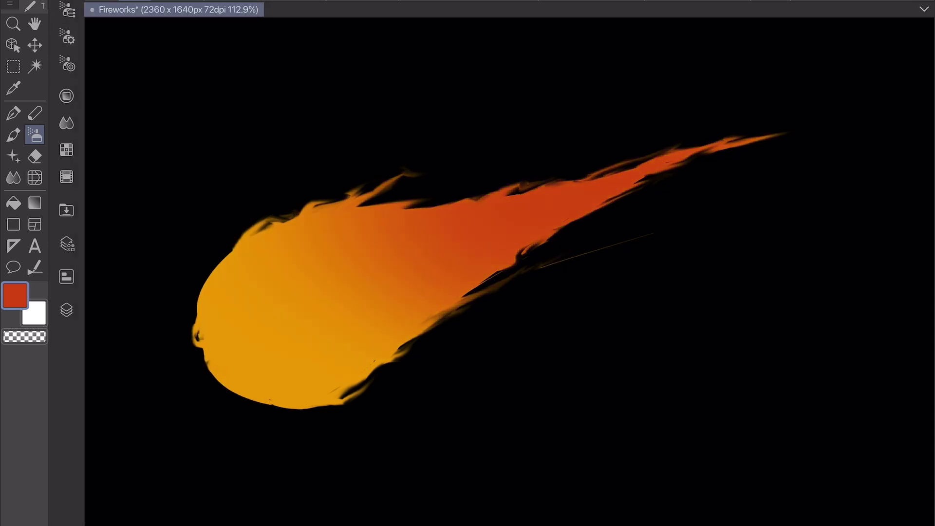
- Add a new layer beneath the fireball and airbrush a soft red-orange glow around its head
{"action": "left_click", "coordinate": [66, 309]}
{"action": "left_click", "coordinate": [103, 41]}
{"action": "left_click_drag", "start_coordinate": [190, 118], "coordinate": [190, 146]}
{"action": "left_click_drag", "start_coordinate": [263, 200], "coordinate": [204, 409]}
{"action": "left_click_drag", "start_coordinate": [219, 234], "coordinate": [390, 185]}
{"action": "left_click_drag", "start_coordinate": [186, 370], "coordinate": [419, 390]}
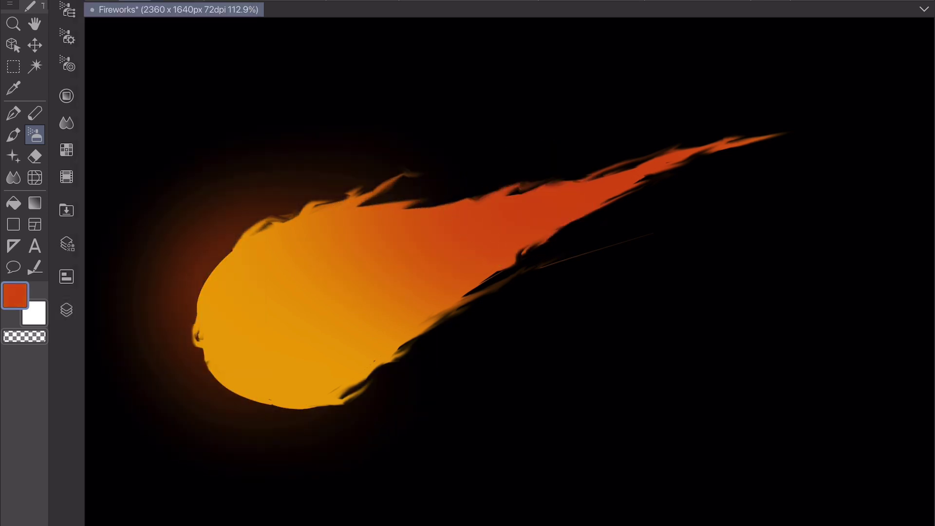
- Strengthen the glow around the fireball's head and extend it along both sides of the tail with the airbrush
{"action": "mouse_move", "coordinate": [234, 229]}
{"action": "left_mouse_down"}
{"action": "mouse_move", "coordinate": [190, 375]}
{"action": "mouse_move", "coordinate": [351, 434]}
{"action": "mouse_move", "coordinate": [488, 297]}
{"action": "left_mouse_up"}
{"action": "mouse_move", "coordinate": [351, 195]}
{"action": "left_mouse_down"}
{"action": "mouse_move", "coordinate": [580, 117]}
{"action": "mouse_move", "coordinate": [677, 127]}
{"action": "left_mouse_up"}
{"action": "left_click_drag", "start_coordinate": [487, 292], "coordinate": [687, 204]}
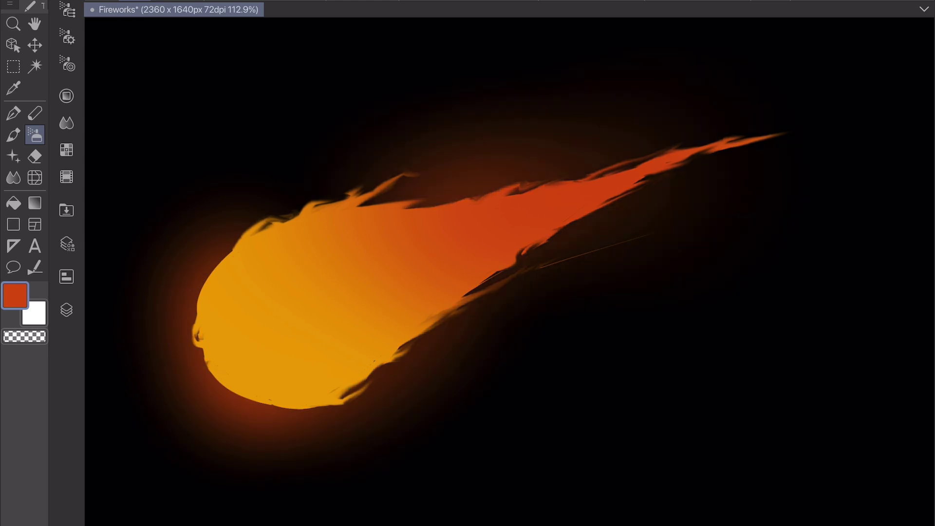
{"action": "left_click_drag", "start_coordinate": [341, 161], "coordinate": [225, 225]}
{"action": "left_click_drag", "start_coordinate": [522, 297], "coordinate": [414, 375]}
- Add a new raster layer above the clipped red-orange layer in the Fireball folder
{"action": "left_click", "coordinate": [66, 310]}
{"action": "left_click", "coordinate": [195, 92]}
{"action": "left_click", "coordinate": [103, 41]}
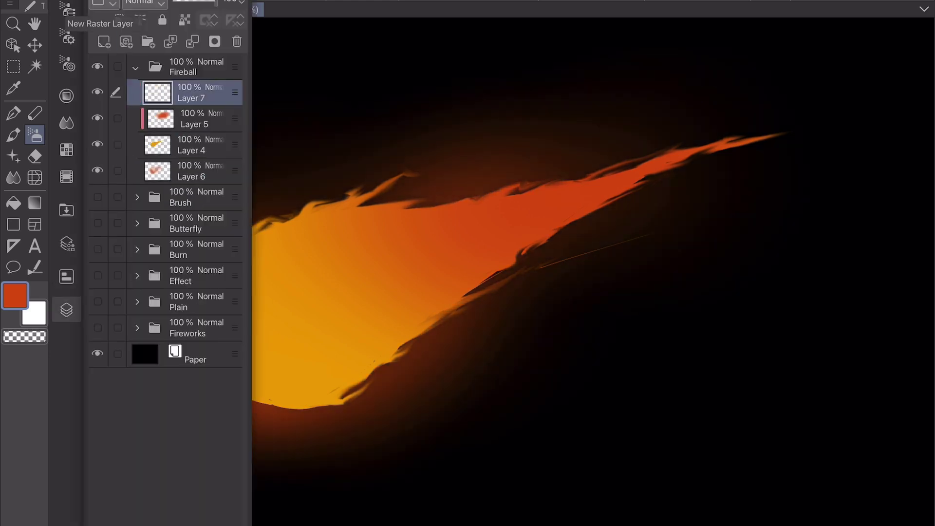
- Draw yellow-orange flame licks across the fireball's head with the pen and blend their tips toward the tail
{"action": "left_click", "coordinate": [66, 310]}
{"action": "key", "text": "p"}
{"action": "mouse_move", "coordinate": [360, 254]}
{"action": "left_mouse_down"}
{"action": "mouse_move", "coordinate": [306, 281]}
{"action": "mouse_move", "coordinate": [329, 274]}
{"action": "left_mouse_up"}
{"action": "left_click_drag", "start_coordinate": [382, 318], "coordinate": [373, 331]}
{"action": "left_click_drag", "start_coordinate": [317, 237], "coordinate": [284, 255]}
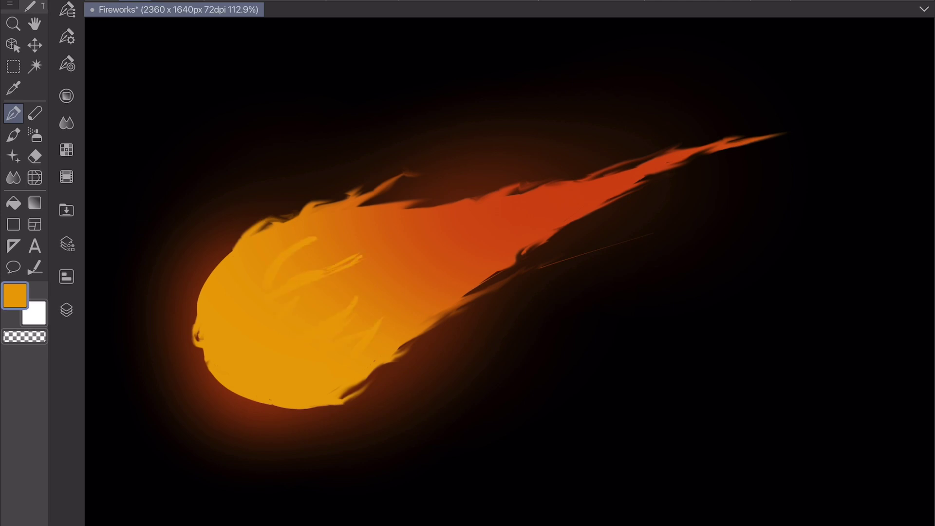
{"action": "mouse_move", "coordinate": [341, 229]}
{"action": "left_mouse_down"}
{"action": "mouse_move", "coordinate": [314, 238]}
{"action": "mouse_move", "coordinate": [343, 235]}
{"action": "mouse_move", "coordinate": [339, 265]}
{"action": "left_mouse_up"}
{"action": "key", "text": "j"}
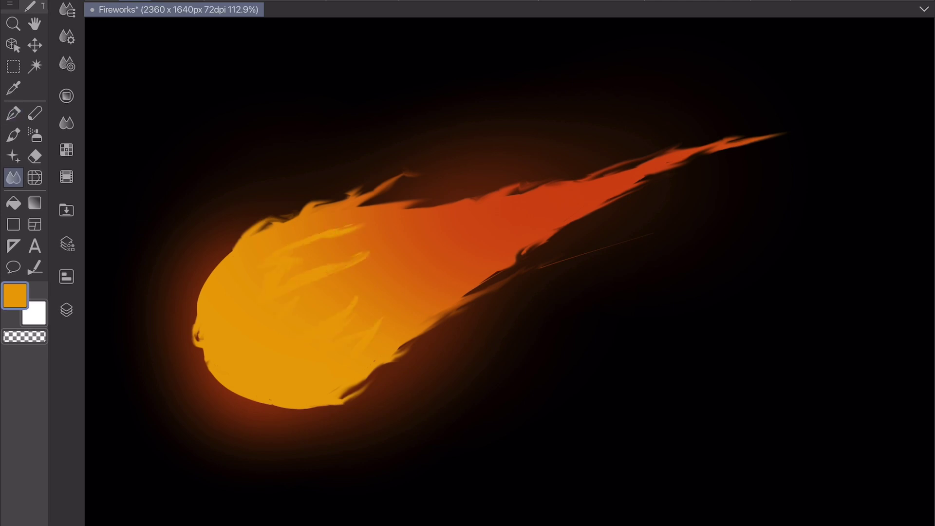
{"action": "left_click_drag", "start_coordinate": [393, 242], "coordinate": [363, 258]}
{"action": "left_click_drag", "start_coordinate": [372, 288], "coordinate": [342, 308]}
- Draw more thin yellow-orange flame licks on the head, plus small stray flame flecks along the fireball's upper edge
{"action": "key", "text": "p"}
{"action": "left_click_drag", "start_coordinate": [319, 266], "coordinate": [295, 271]}
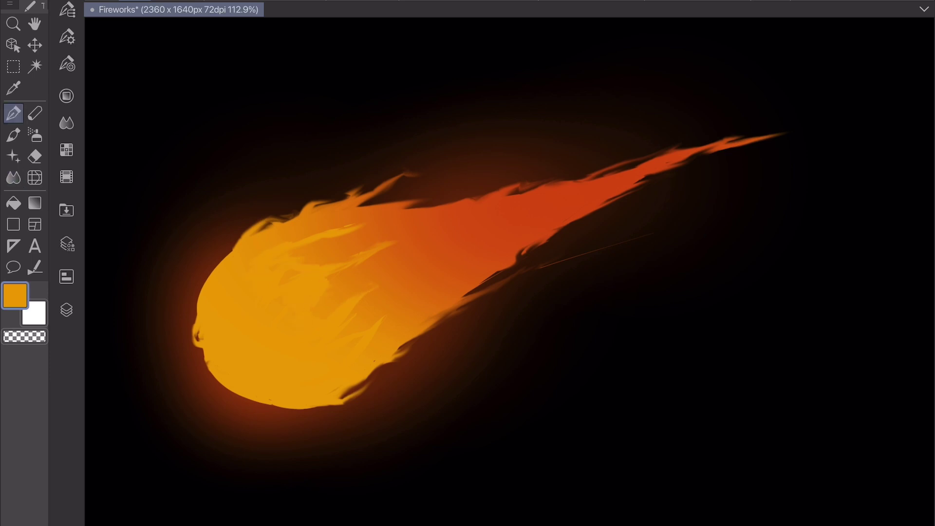
{"action": "left_click_drag", "start_coordinate": [334, 237], "coordinate": [296, 256]}
{"action": "left_click_drag", "start_coordinate": [392, 199], "coordinate": [373, 213]}
{"action": "left_click_drag", "start_coordinate": [432, 186], "coordinate": [406, 196]}
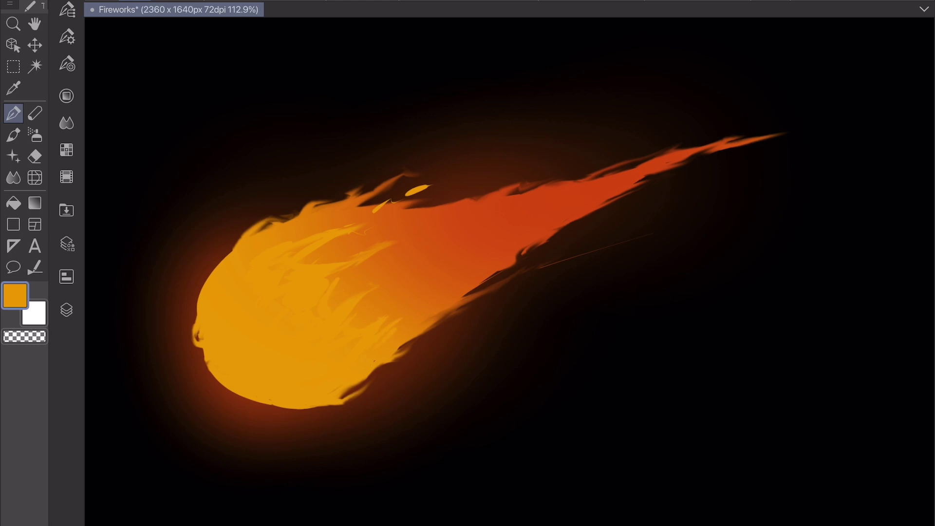
- Brush a wide yellow-orange streak from the head into the tail and blend it into thin wisps
{"action": "key", "text": "b"}
{"action": "mouse_move", "coordinate": [344, 292]}
{"action": "left_mouse_down"}
{"action": "mouse_move", "coordinate": [407, 243]}
{"action": "mouse_move", "coordinate": [463, 239]}
{"action": "left_mouse_up"}
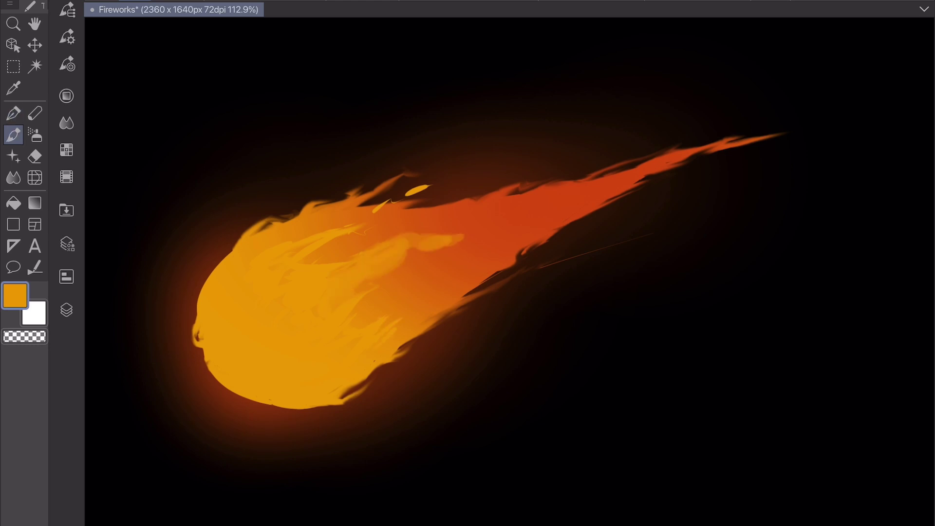
{"action": "key", "text": "j"}
{"action": "mouse_move", "coordinate": [342, 265]}
{"action": "left_mouse_down"}
{"action": "mouse_move", "coordinate": [414, 235]}
{"action": "mouse_move", "coordinate": [458, 239]}
{"action": "mouse_move", "coordinate": [385, 260]}
{"action": "mouse_move", "coordinate": [363, 304]}
{"action": "mouse_move", "coordinate": [390, 272]}
{"action": "mouse_move", "coordinate": [378, 314]}
{"action": "mouse_move", "coordinate": [363, 309]}
{"action": "left_mouse_up"}
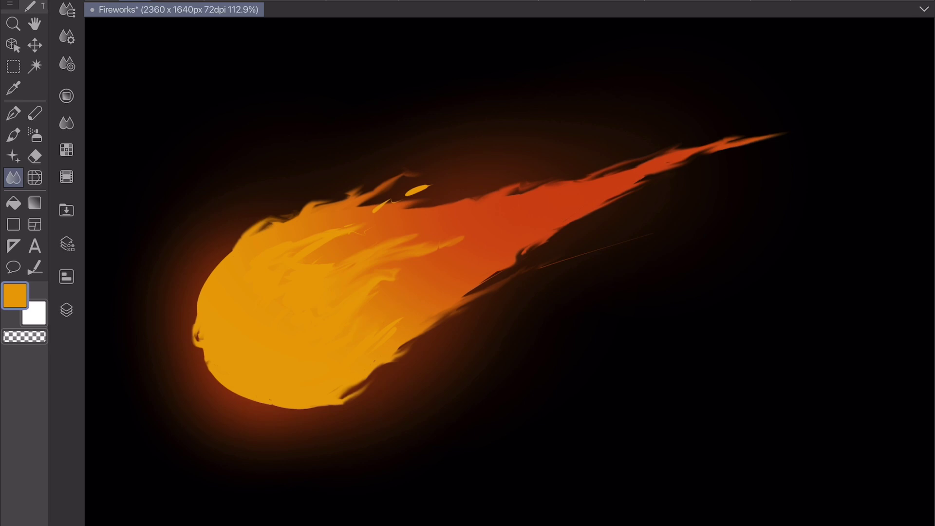
{"action": "mouse_move", "coordinate": [405, 258]}
{"action": "left_mouse_down"}
{"action": "mouse_move", "coordinate": [361, 268]}
{"action": "mouse_move", "coordinate": [426, 246]}
{"action": "mouse_move", "coordinate": [297, 251]}
{"action": "mouse_move", "coordinate": [369, 225]}
{"action": "left_mouse_up"}
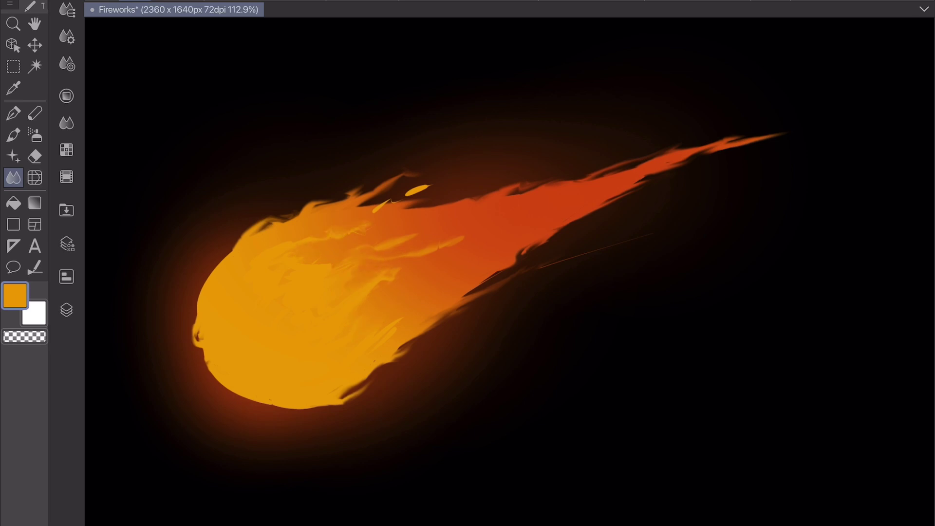
- Choose a brighter yellow and brush a glowing core onto the front of the fireball's head
{"action": "left_click", "coordinate": [15, 296]}
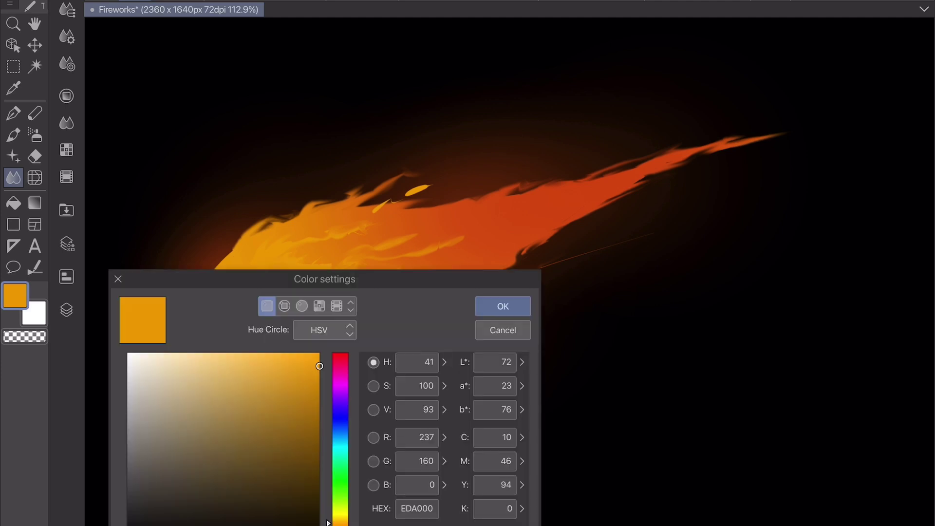
{"action": "left_click", "coordinate": [338, 375]}
{"action": "left_click", "coordinate": [502, 306]}
{"action": "key", "text": "b"}
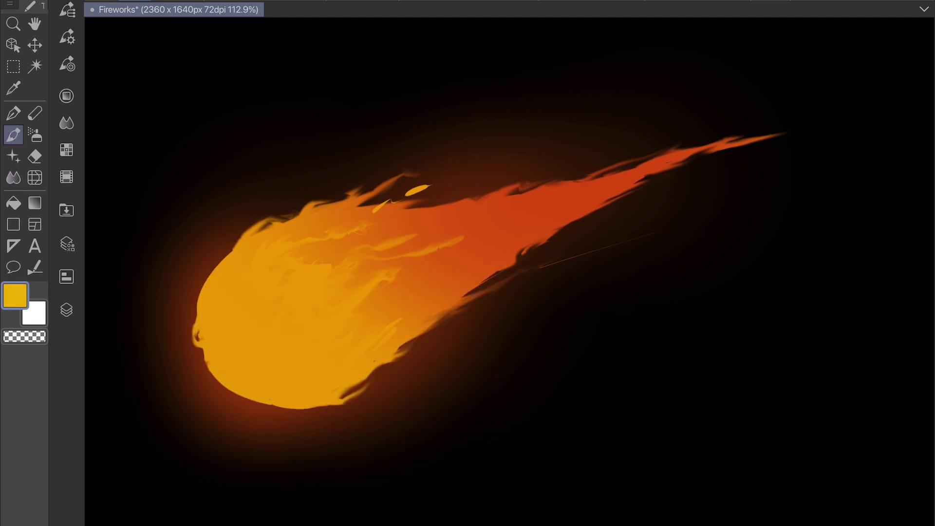
{"action": "left_click_drag", "start_coordinate": [229, 363], "coordinate": [251, 348]}
{"action": "mouse_move", "coordinate": [234, 308]}
{"action": "left_mouse_down"}
{"action": "mouse_move", "coordinate": [249, 295]}
{"action": "mouse_move", "coordinate": [240, 286]}
{"action": "left_mouse_up"}
{"action": "mouse_move", "coordinate": [258, 312]}
{"action": "left_mouse_down"}
{"action": "mouse_move", "coordinate": [267, 363]}
{"action": "mouse_move", "coordinate": [273, 348]}
{"action": "left_mouse_up"}
{"action": "left_click_drag", "start_coordinate": [273, 375], "coordinate": [288, 388]}
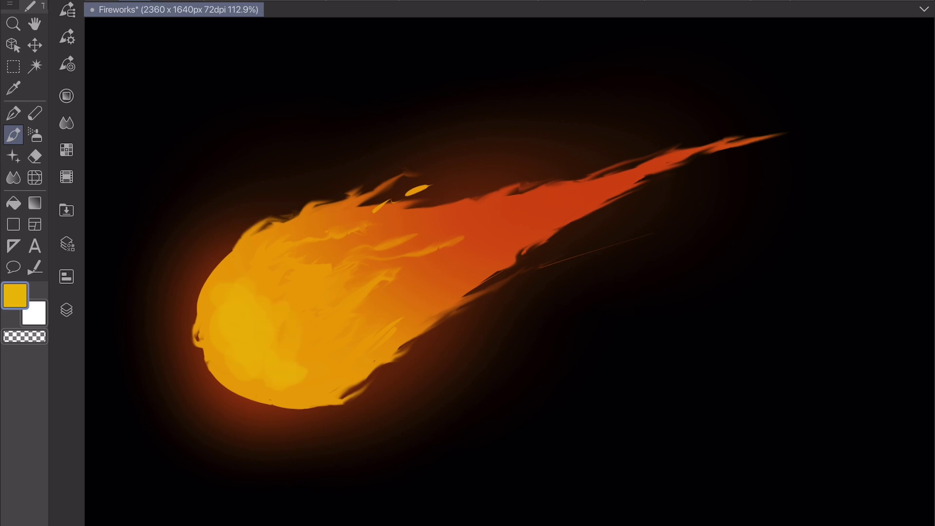
- Erase thin curved gaps in the yellow core so they radiate outward from its centre
{"action": "key", "text": "e"}
{"action": "mouse_move", "coordinate": [258, 316]}
{"action": "left_mouse_down"}
{"action": "mouse_move", "coordinate": [250, 328]}
{"action": "mouse_move", "coordinate": [256, 311]}
{"action": "left_mouse_up"}
{"action": "left_click_drag", "start_coordinate": [261, 306], "coordinate": [273, 290]}
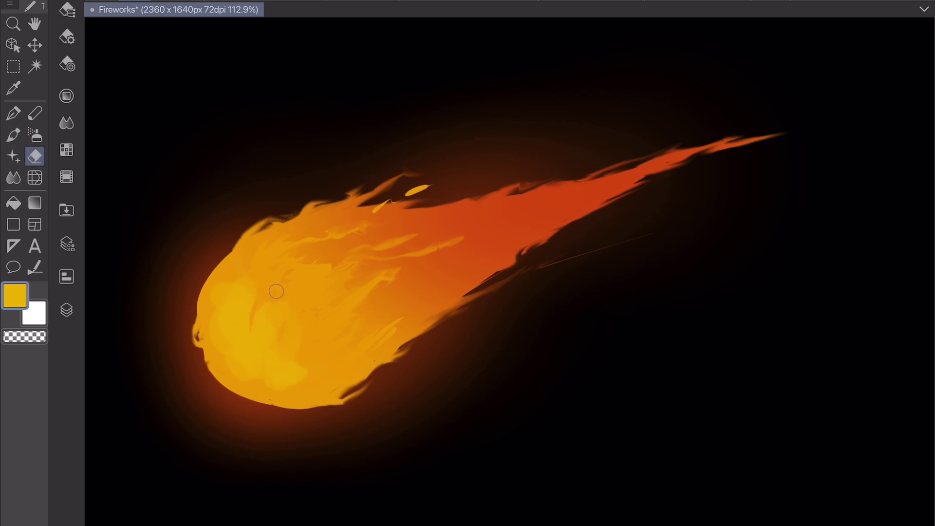
{"action": "mouse_move", "coordinate": [244, 338]}
{"action": "left_mouse_down"}
{"action": "mouse_move", "coordinate": [270, 347]}
{"action": "mouse_move", "coordinate": [248, 337]}
{"action": "left_mouse_up"}
{"action": "key", "text": "ctrl+z"}
{"action": "left_click_drag", "start_coordinate": [229, 287], "coordinate": [234, 332]}
{"action": "left_click_drag", "start_coordinate": [253, 291], "coordinate": [247, 314]}
{"action": "mouse_move", "coordinate": [251, 351]}
{"action": "left_mouse_down"}
{"action": "mouse_move", "coordinate": [246, 359]}
{"action": "mouse_move", "coordinate": [299, 382]}
{"action": "left_mouse_up"}
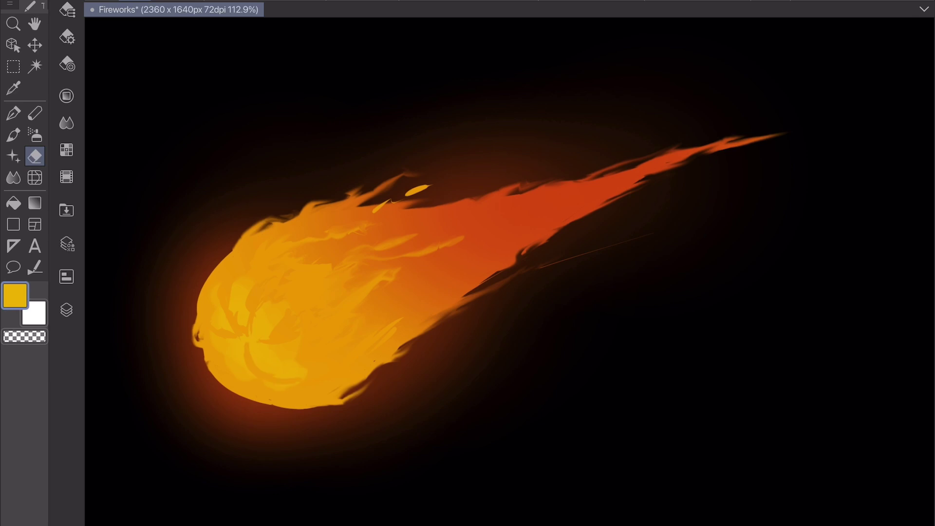
{"action": "left_click_drag", "start_coordinate": [233, 341], "coordinate": [240, 385]}
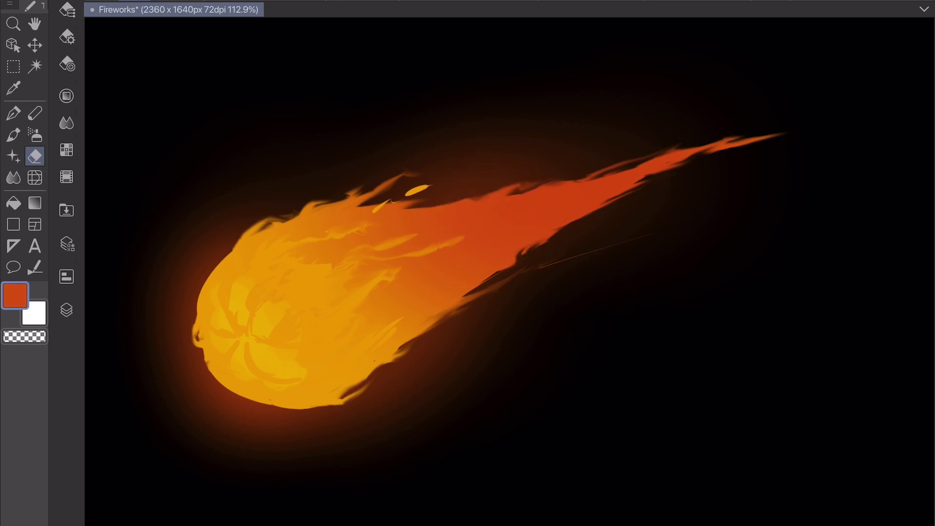
- Paint red-orange streaks along the tail's underside and from the tail back into the head
{"action": "key", "text": "p"}
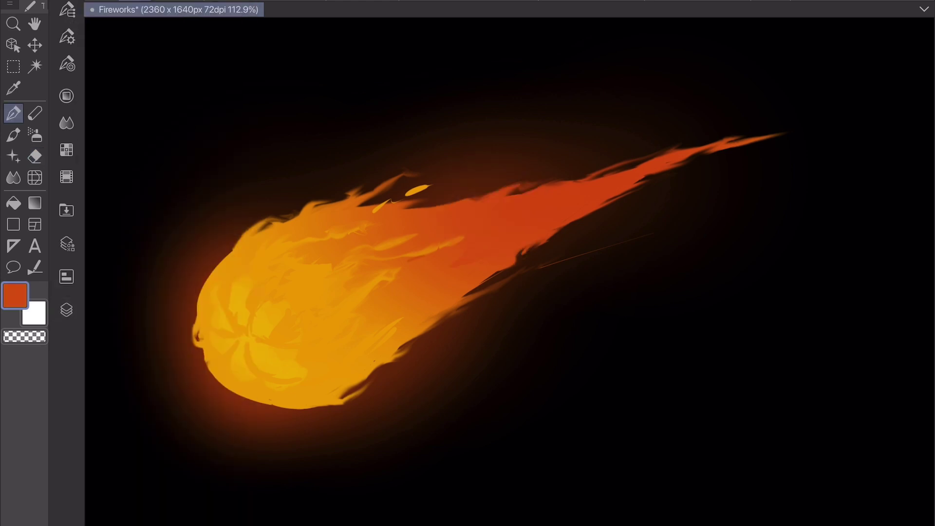
{"action": "left_click_drag", "start_coordinate": [494, 265], "coordinate": [412, 323]}
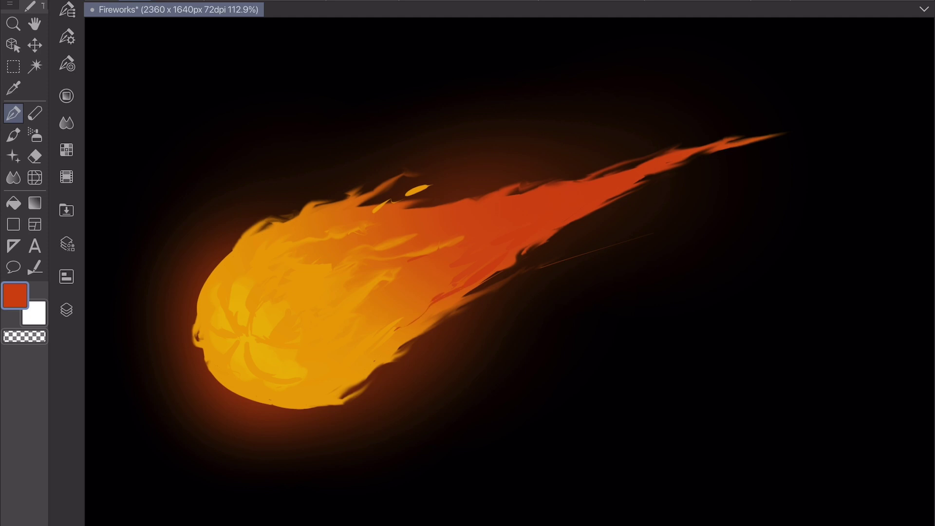
{"action": "key", "text": "b"}
{"action": "left_click_drag", "start_coordinate": [451, 279], "coordinate": [353, 318]}
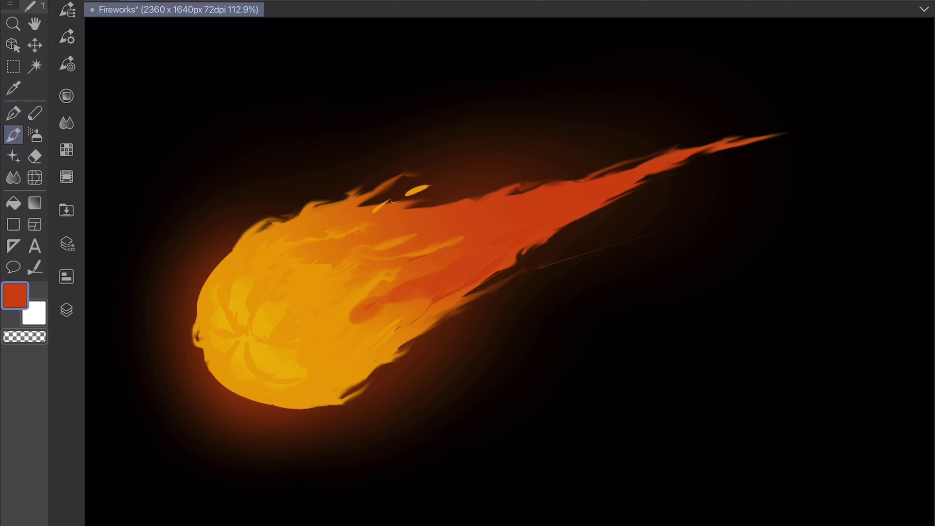
{"action": "left_click_drag", "start_coordinate": [463, 238], "coordinate": [349, 252]}
- Add a layer beneath the flame-detail layer and brush red-orange streaks through the upper and lower parts of the head
{"action": "left_click", "coordinate": [66, 310]}
{"action": "left_click", "coordinate": [185, 133]}
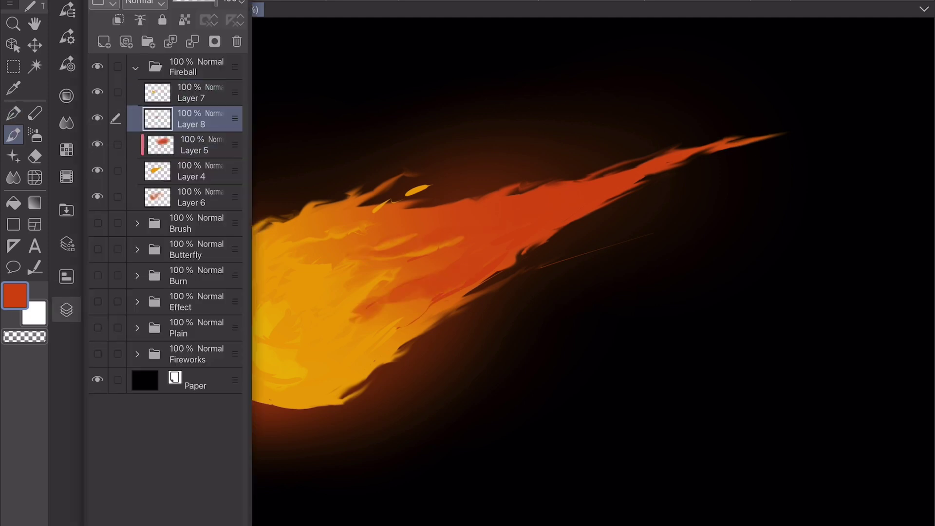
{"action": "left_click", "coordinate": [66, 309]}
{"action": "left_click_drag", "start_coordinate": [385, 288], "coordinate": [288, 397]}
{"action": "left_click_drag", "start_coordinate": [419, 309], "coordinate": [344, 379]}
{"action": "mouse_move", "coordinate": [397, 257]}
{"action": "left_mouse_down"}
{"action": "mouse_move", "coordinate": [352, 273]}
{"action": "mouse_move", "coordinate": [298, 263]}
{"action": "left_mouse_up"}
{"action": "left_click_drag", "start_coordinate": [389, 235], "coordinate": [305, 258]}
- Choose a darker red and paint shading strokes along the fireball's tail
{"action": "left_click", "coordinate": [15, 296]}
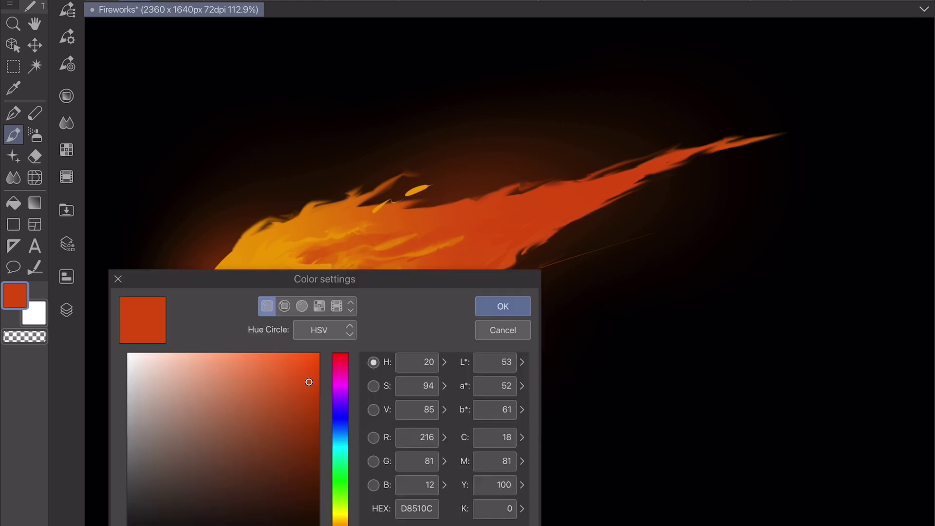
{"action": "left_click_drag", "start_coordinate": [309, 382], "coordinate": [310, 385]}
{"action": "left_click", "coordinate": [501, 305]}
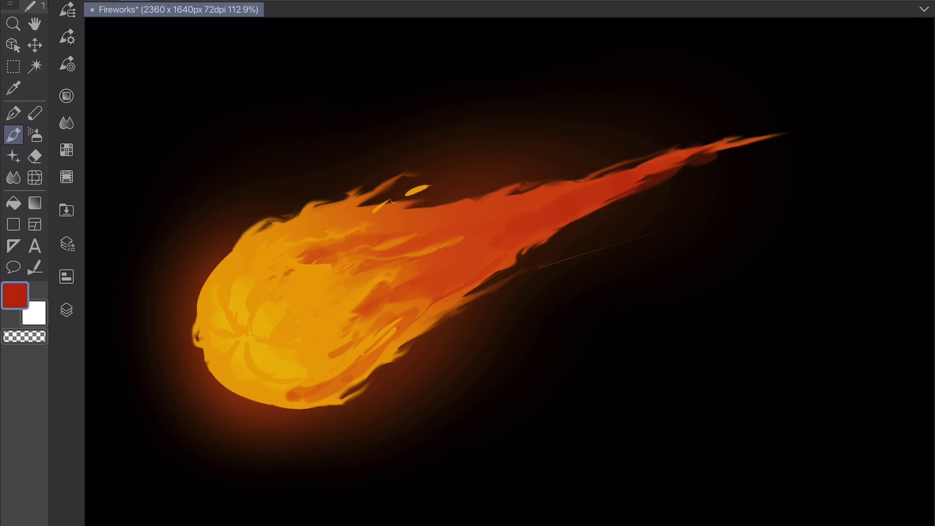
{"action": "key", "text": "p"}
{"action": "left_click_drag", "start_coordinate": [427, 207], "coordinate": [468, 198]}
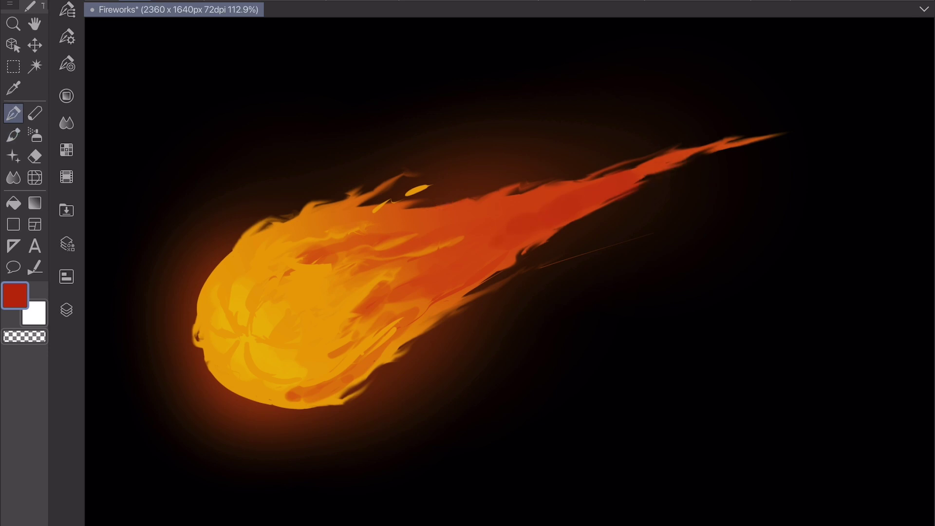
- Add a border effect with an edge thickness of 1.0 to the fireball's orange base layer
{"action": "left_click", "coordinate": [67, 309]}
{"action": "left_click", "coordinate": [195, 171]}
{"action": "left_click", "coordinate": [67, 244]}
{"action": "left_click", "coordinate": [190, 13]}
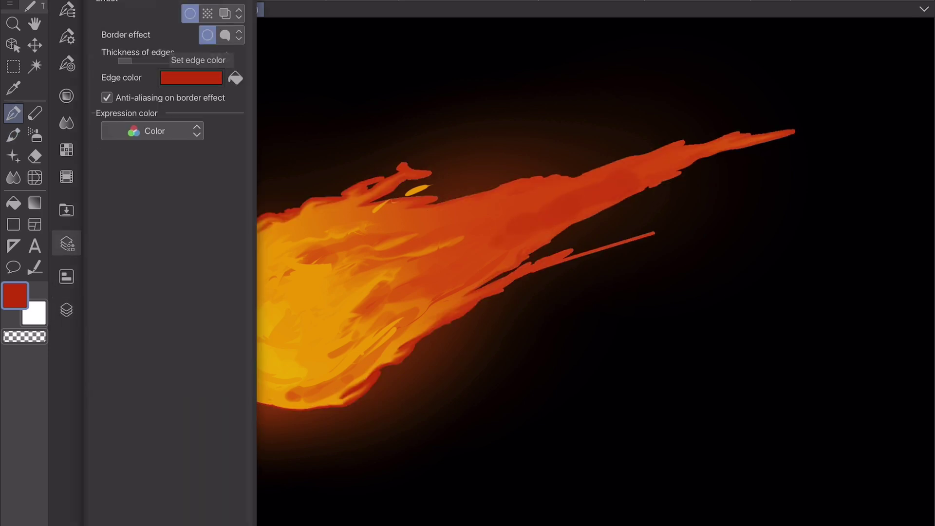
{"action": "left_click_drag", "start_coordinate": [125, 61], "coordinate": [118, 61]}
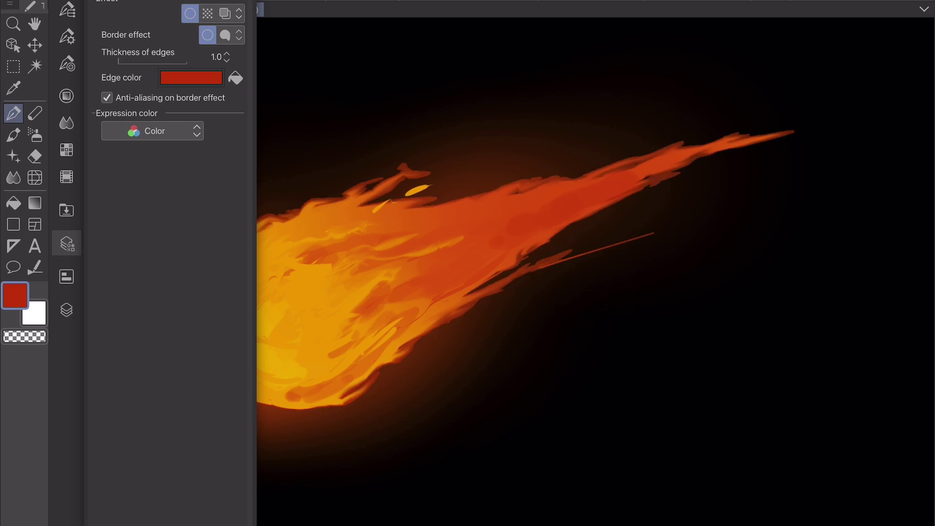
{"action": "left_click", "coordinate": [190, 13]}
{"action": "left_click", "coordinate": [190, 13]}
- Change the border effect's edge color to a darker red
{"action": "left_click", "coordinate": [191, 77]}
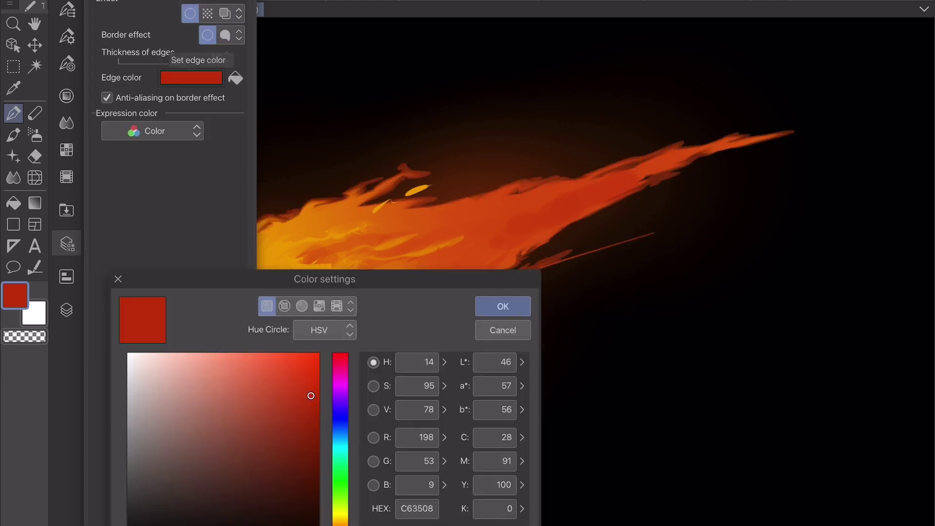
{"action": "key", "text": "Escape"}
{"action": "left_click", "coordinate": [191, 77]}
{"action": "key", "text": "Escape"}
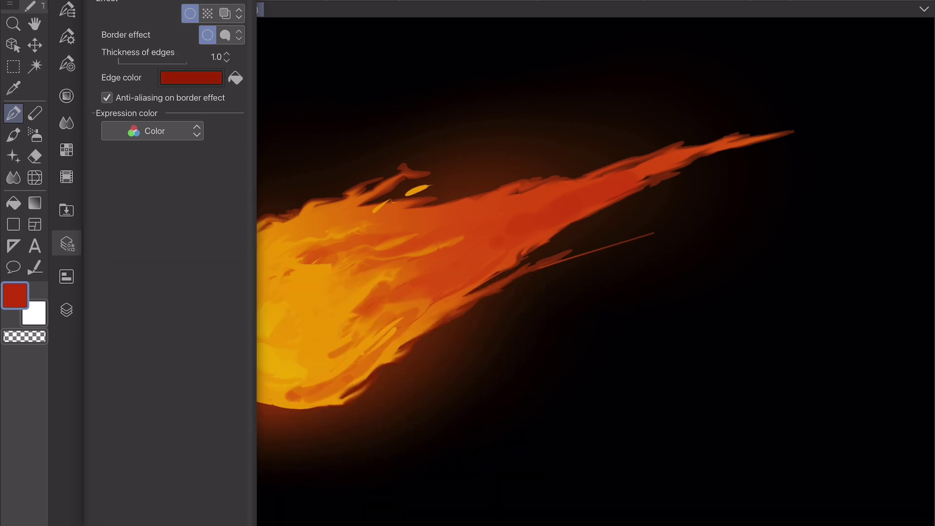
{"action": "key", "text": "Tab"}
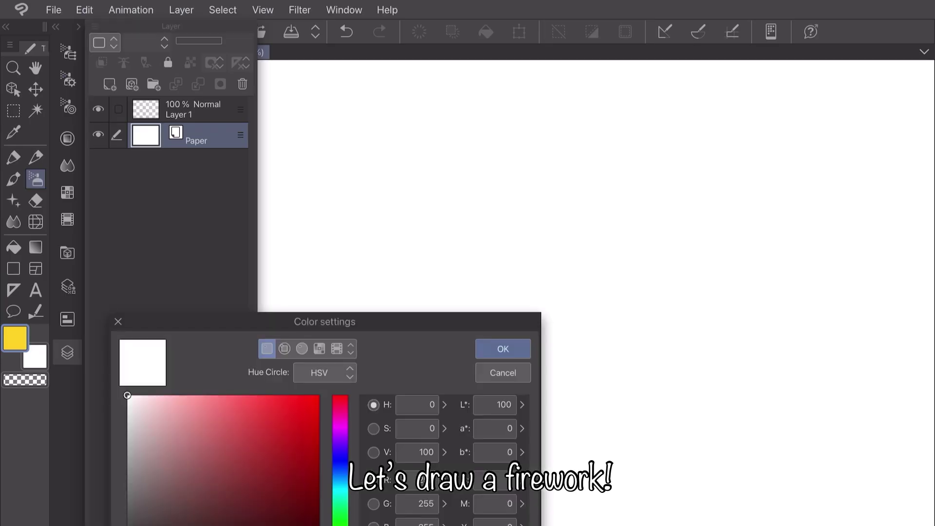
- Set the new illustration's paper color to black and make Layer 1 the active layer
{"action": "key", "text": "Return"}
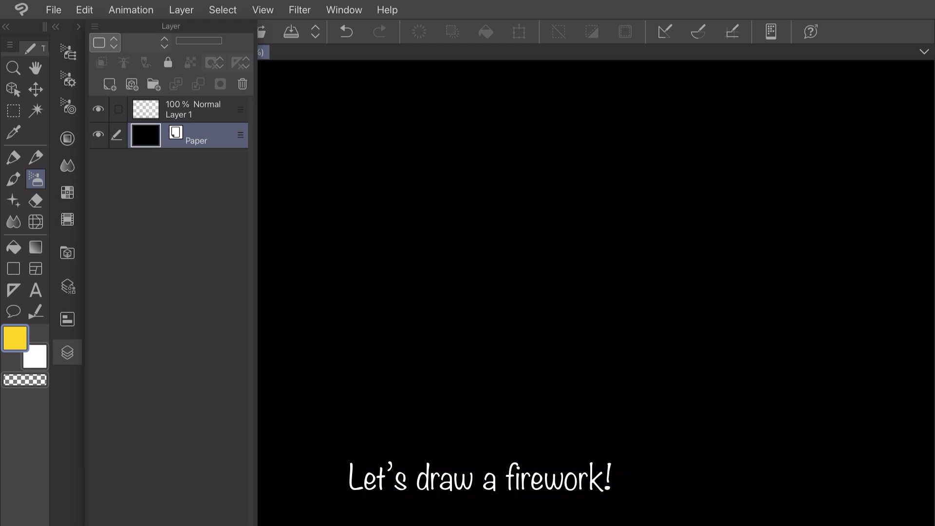
{"action": "left_click", "coordinate": [195, 109]}
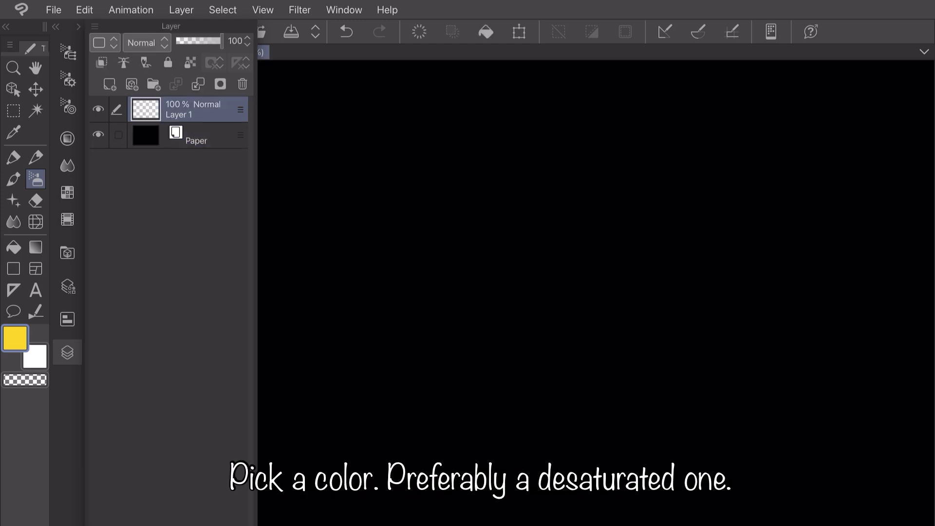
- Choose the Spray airbrush and spray evenly distributed yellow dots in a large circle on the canvas
{"action": "left_click", "coordinate": [67, 79]}
{"action": "left_click", "coordinate": [68, 79]}
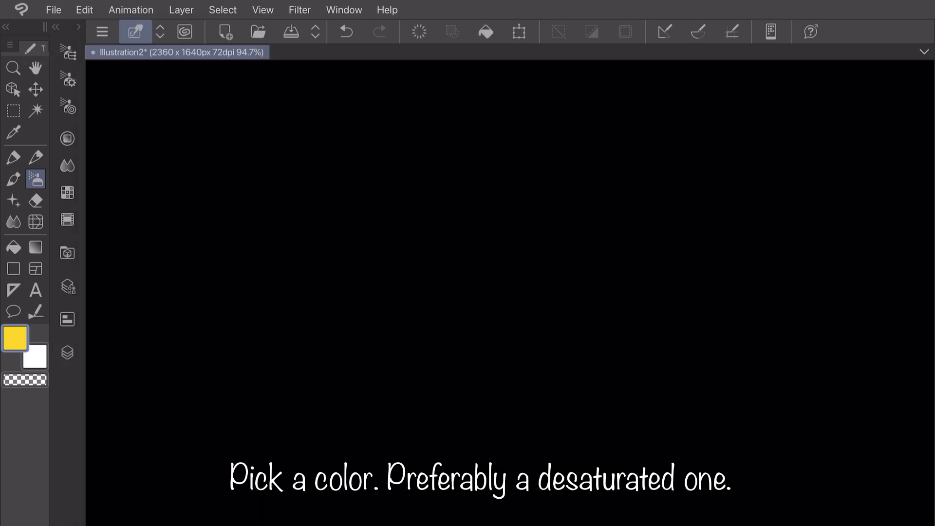
{"action": "left_click", "coordinate": [67, 79]}
{"action": "left_click", "coordinate": [67, 51]}
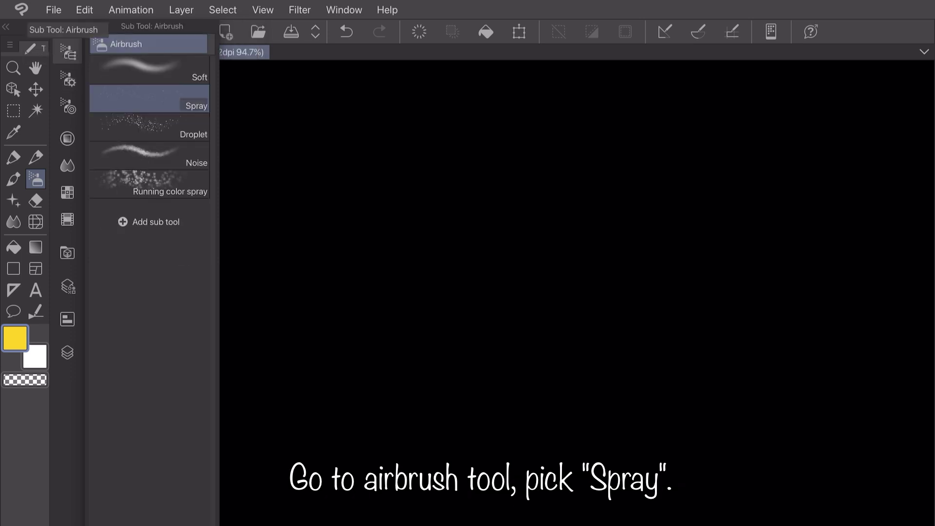
{"action": "left_click", "coordinate": [67, 79]}
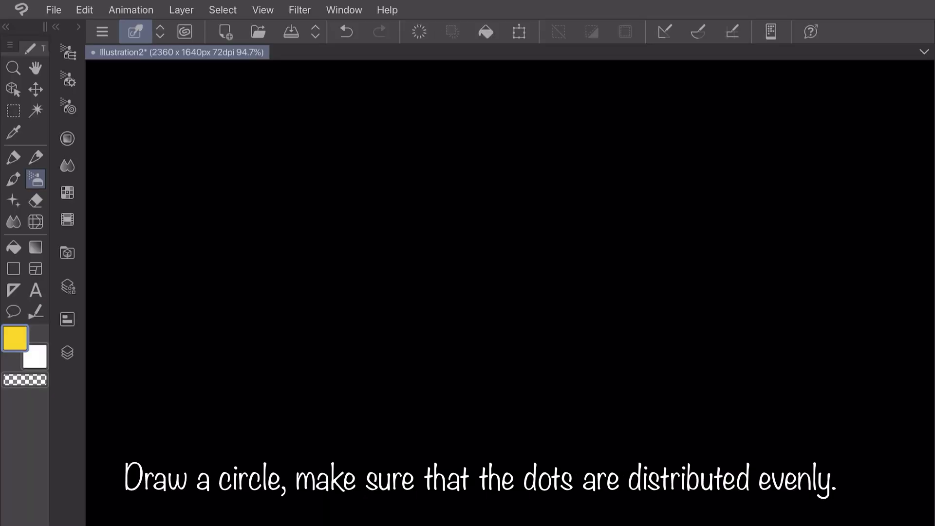
{"action": "mouse_move", "coordinate": [323, 248]}
{"action": "left_mouse_down"}
{"action": "mouse_move", "coordinate": [458, 414]}
{"action": "mouse_move", "coordinate": [492, 195]}
{"action": "mouse_move", "coordinate": [472, 233]}
{"action": "left_mouse_up"}
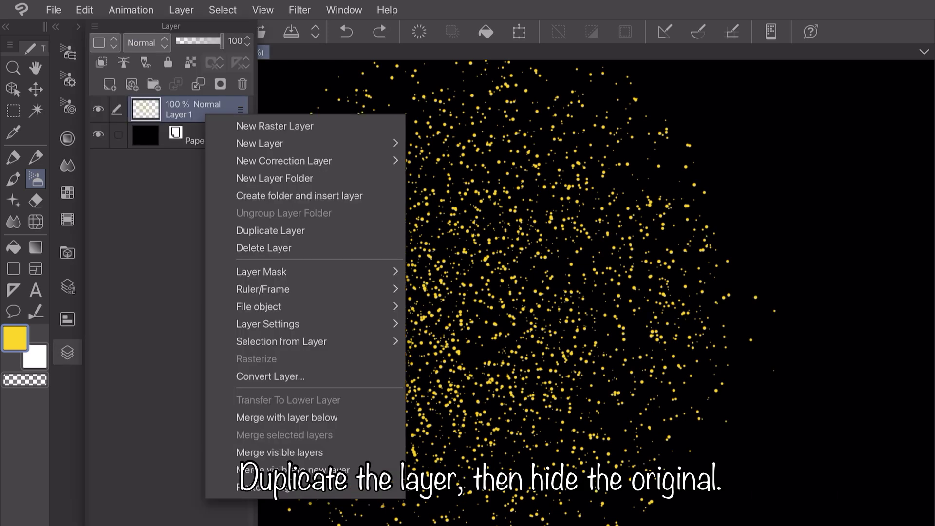
- Duplicate the sprayed dot layer and hide the original
{"action": "left_click", "coordinate": [271, 230]}
{"action": "left_click", "coordinate": [99, 135]}
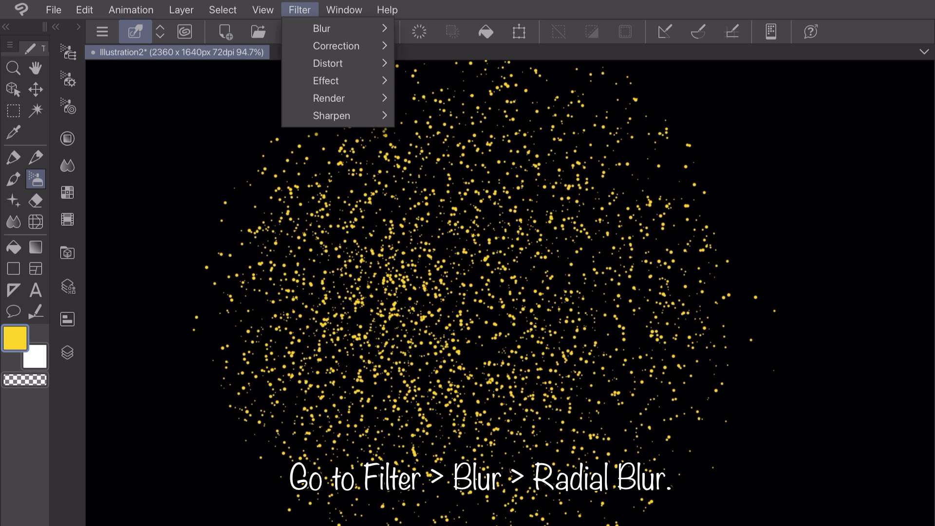
- Apply a smooth, inward Radial blur of strength 4.11 to the duplicate, centred in the upper middle of the dot circle
{"action": "left_click", "coordinate": [322, 28]}
{"action": "left_click", "coordinate": [449, 102]}
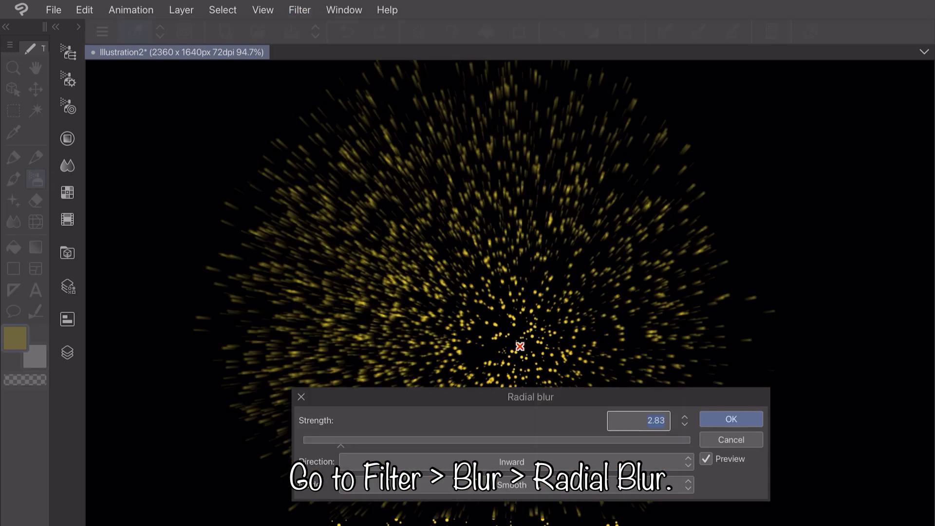
{"action": "left_click_drag", "start_coordinate": [522, 347], "coordinate": [472, 181]}
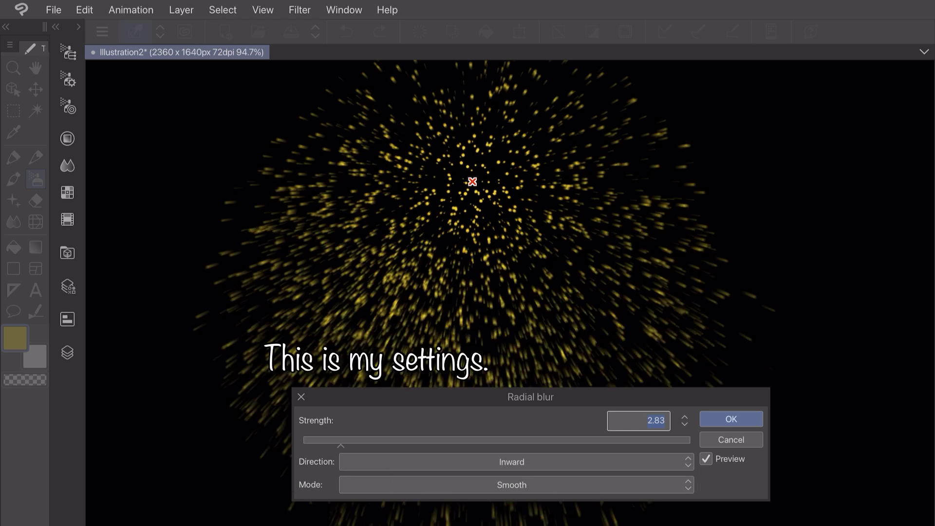
{"action": "type", "text": "4.11"}
{"action": "key", "text": "Tab"}
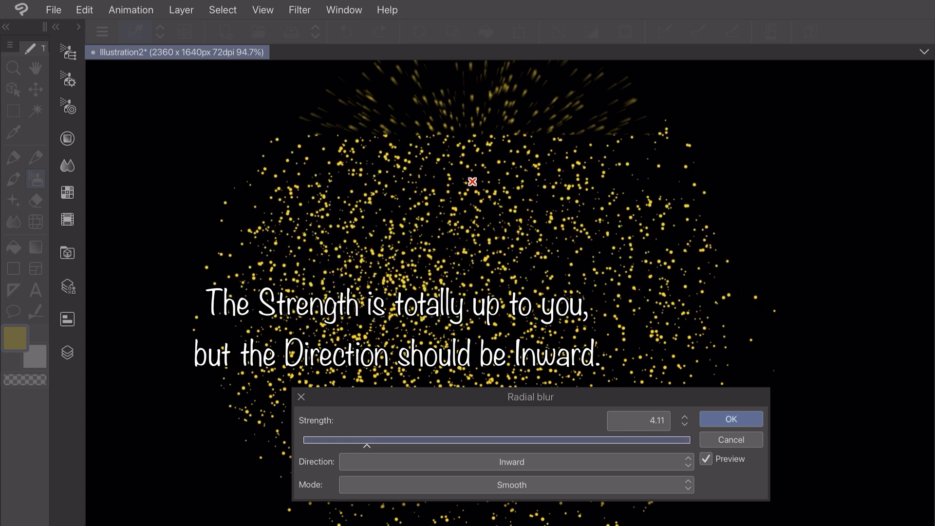
{"action": "key", "text": "Left"}
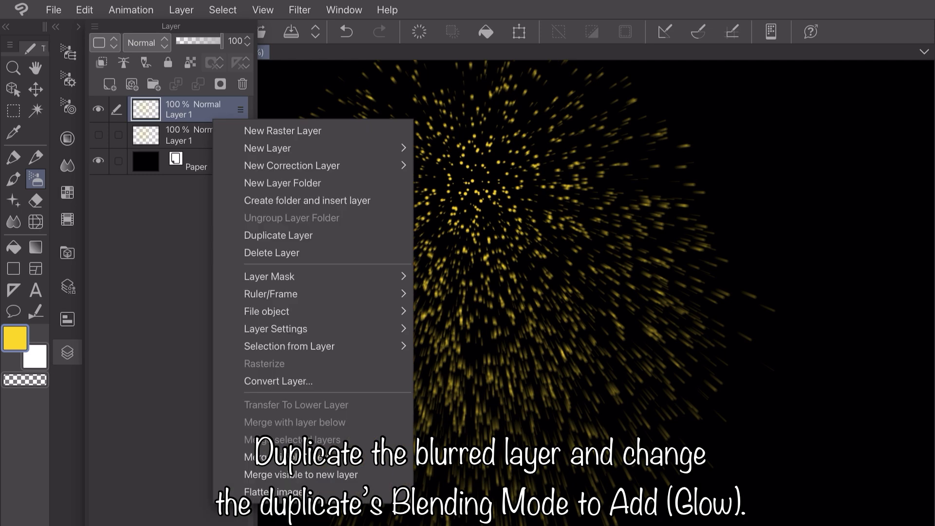
- Duplicate the blurred layer and set the copy's blending mode to Add (Glow)
{"action": "left_click", "coordinate": [278, 235]}
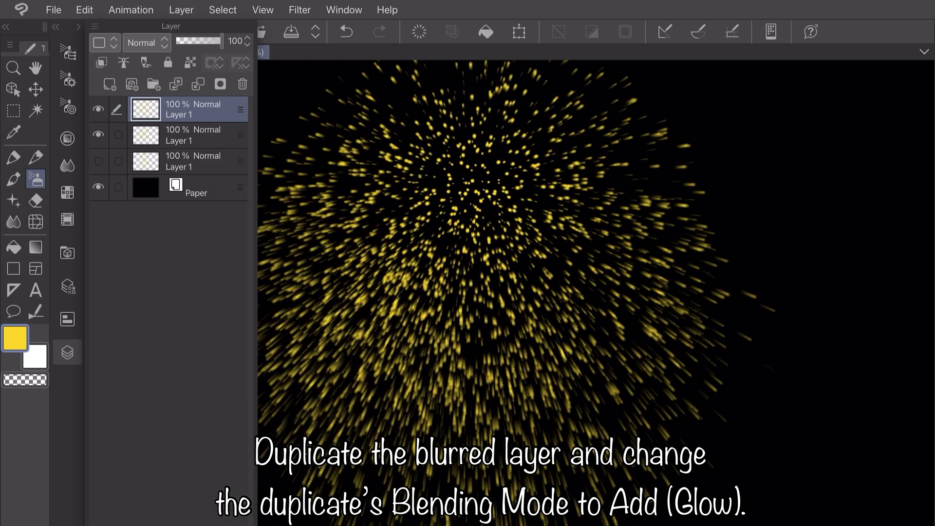
{"action": "left_click", "coordinate": [146, 43]}
{"action": "left_click", "coordinate": [147, 235]}
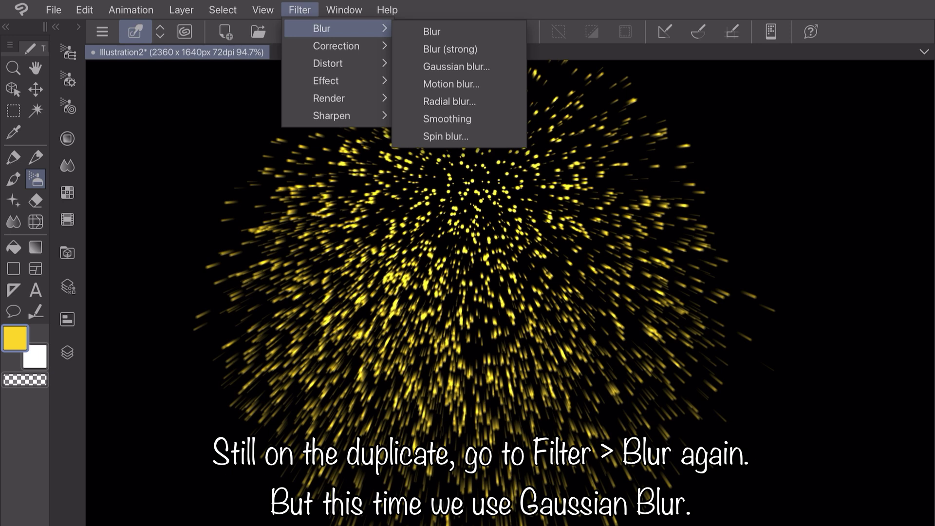
- Apply a Gaussian blur to the Add (Glow) copy and unhide the original sprayed dot layer
{"action": "left_click", "coordinate": [456, 66]}
{"action": "left_click_drag", "start_coordinate": [248, 326], "coordinate": [284, 325]}
{"action": "key", "text": "Return"}
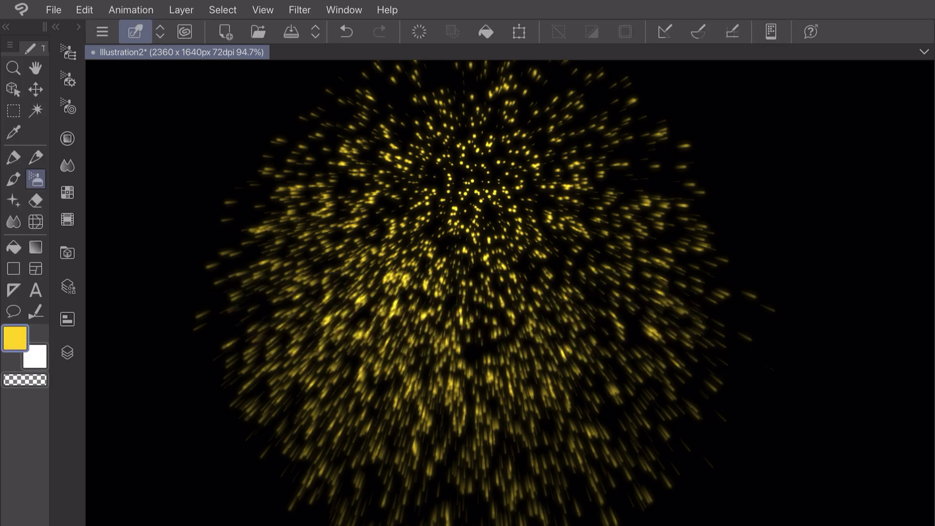
{"action": "key", "text": "F7"}
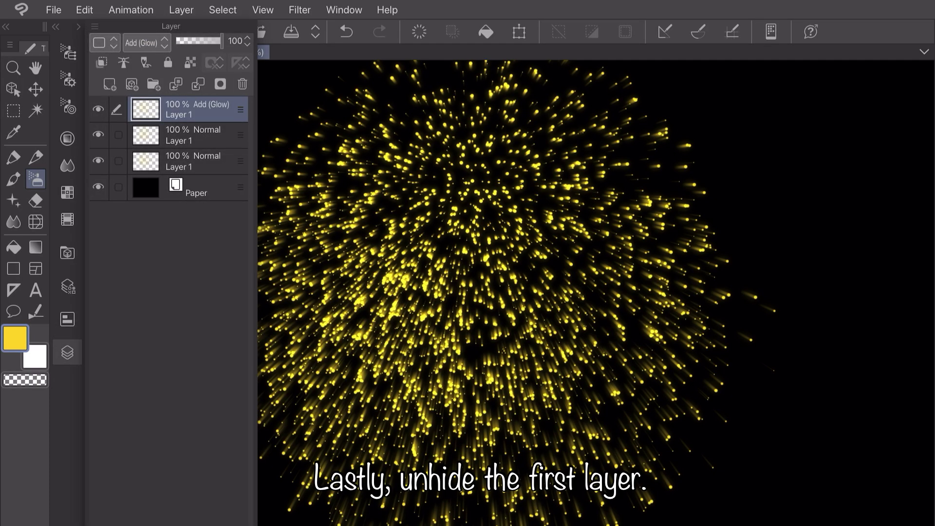